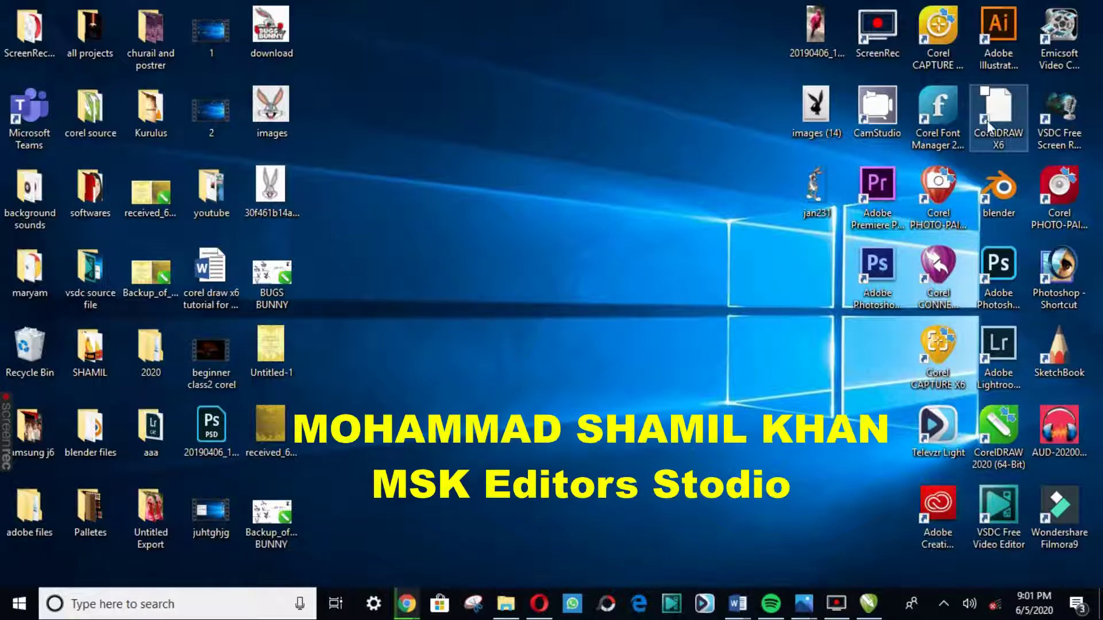
Launch CorelDRAW X6 from its desktop shortcut to get the blank A3 document Untitled-1
double_click(992, 119)
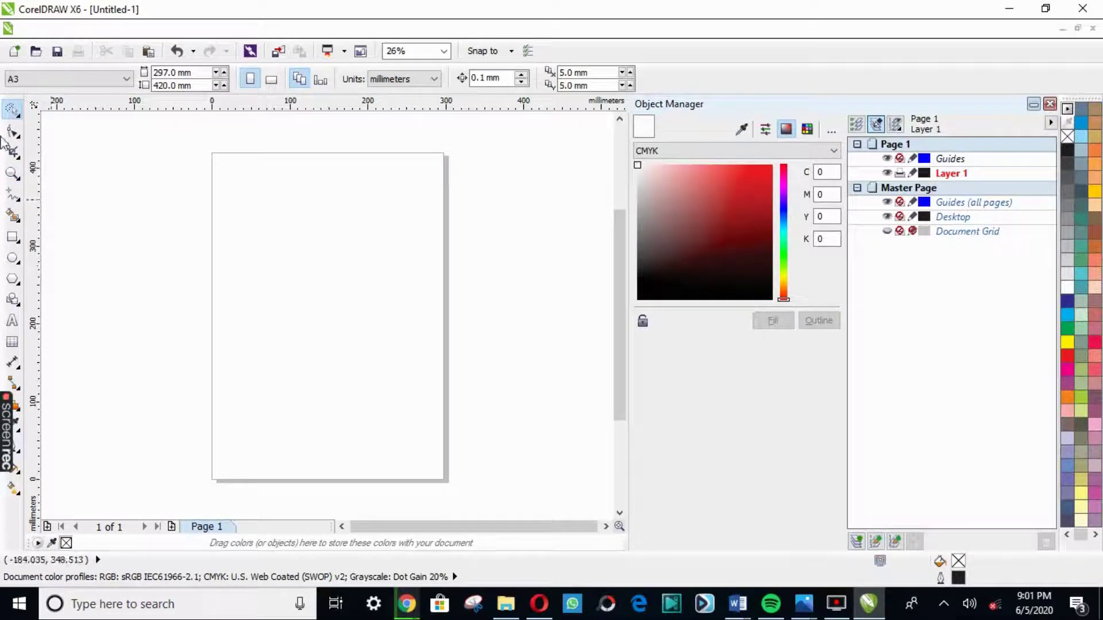
Browse the Pick and shape-distortion tool flyouts in the toolbox
left_click(17, 114)
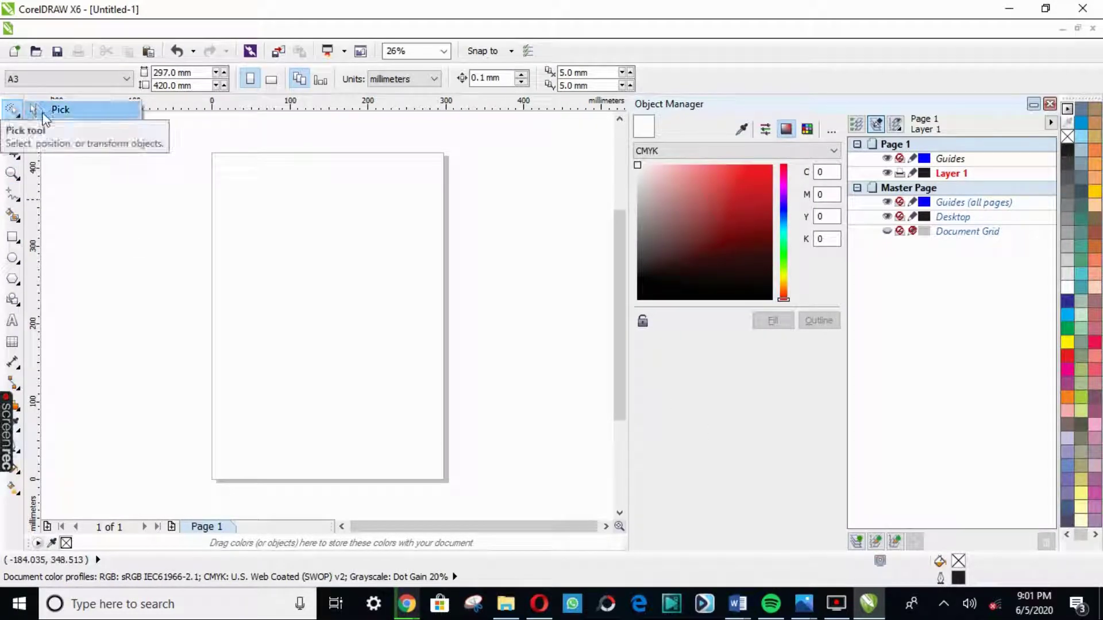
left_click(12, 134)
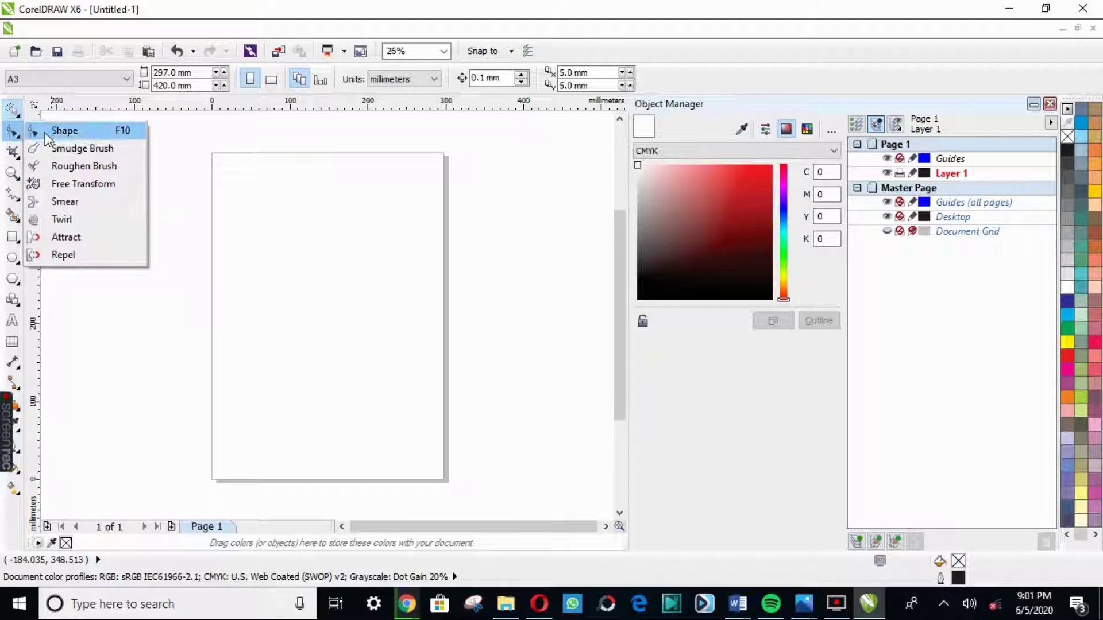
left_click(192, 132)
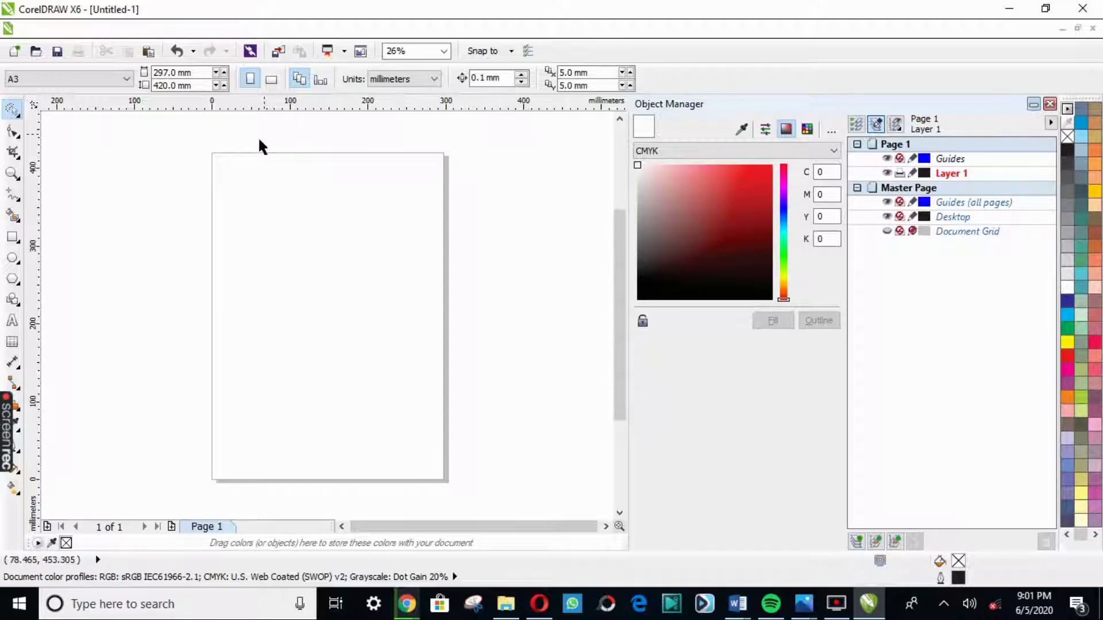
Switch the A3 page to landscape (420 × 297 mm) and recheck the distortion tools
left_click(275, 82)
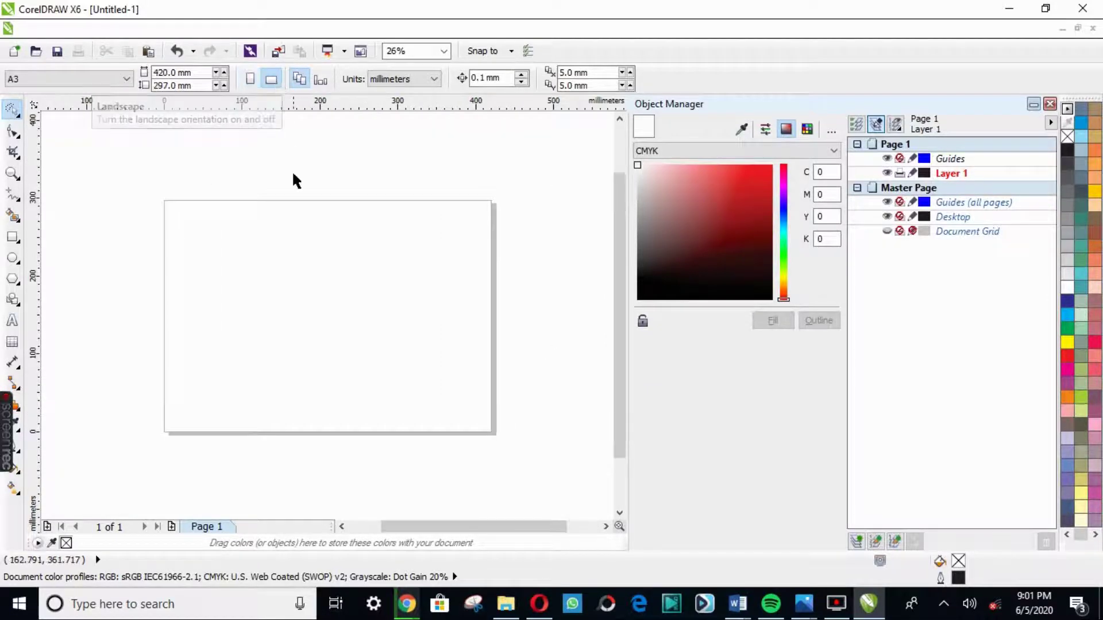
scroll(307, 265, "up", 1)
scroll(307, 270, "down", 1)
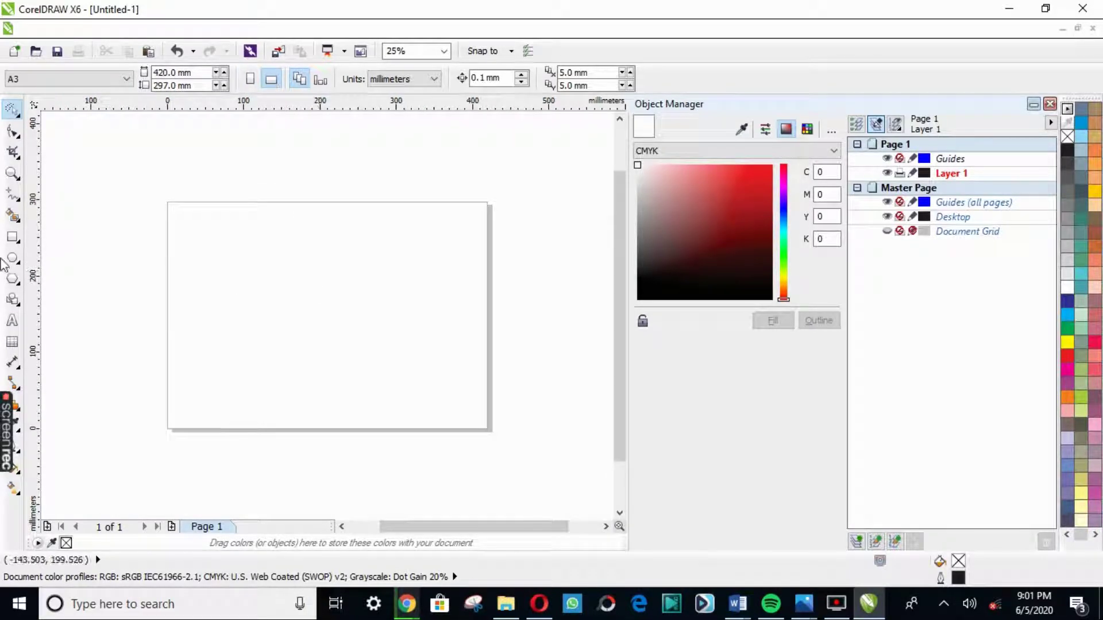
left_click(16, 135)
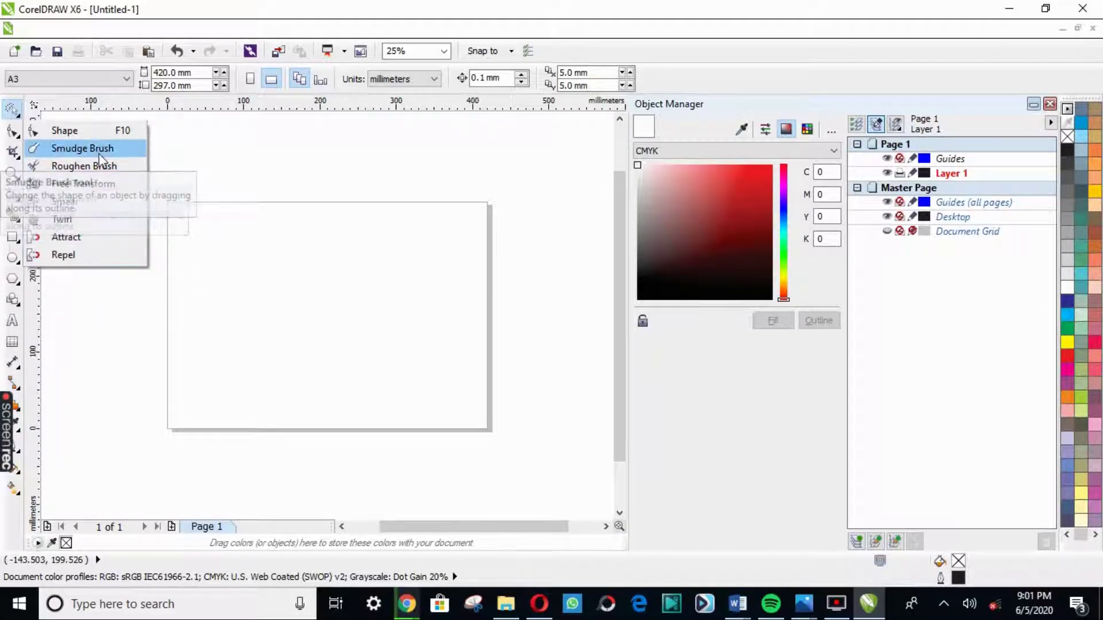
mouse_move(13, 237)
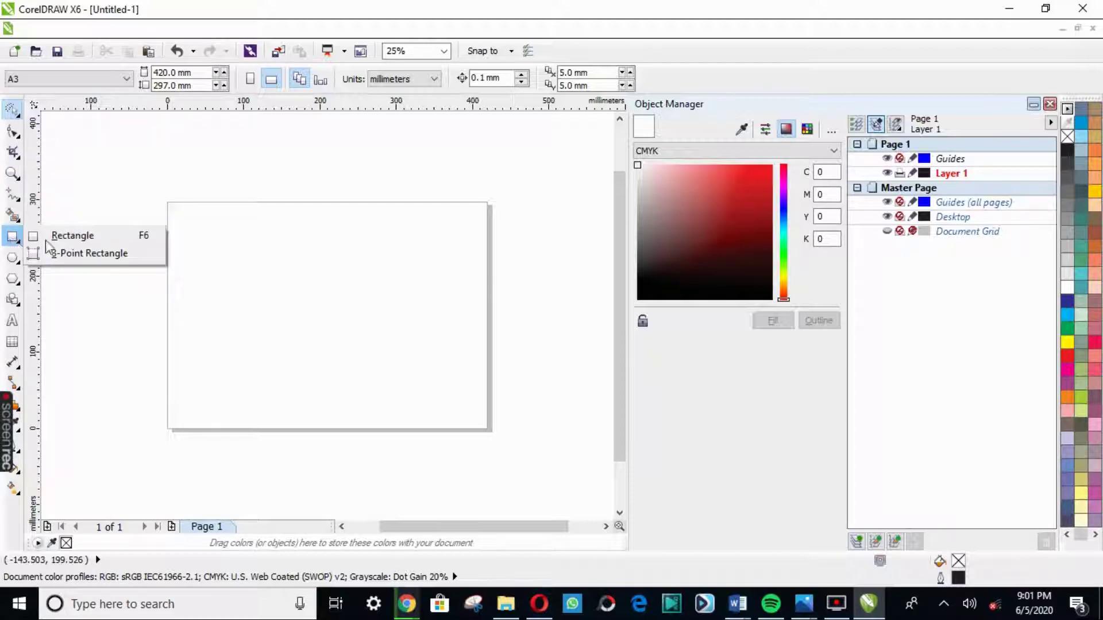
Draw a rectangle in the page's upper-left area and settle its outline width at 4.0 pt
left_click(60, 238)
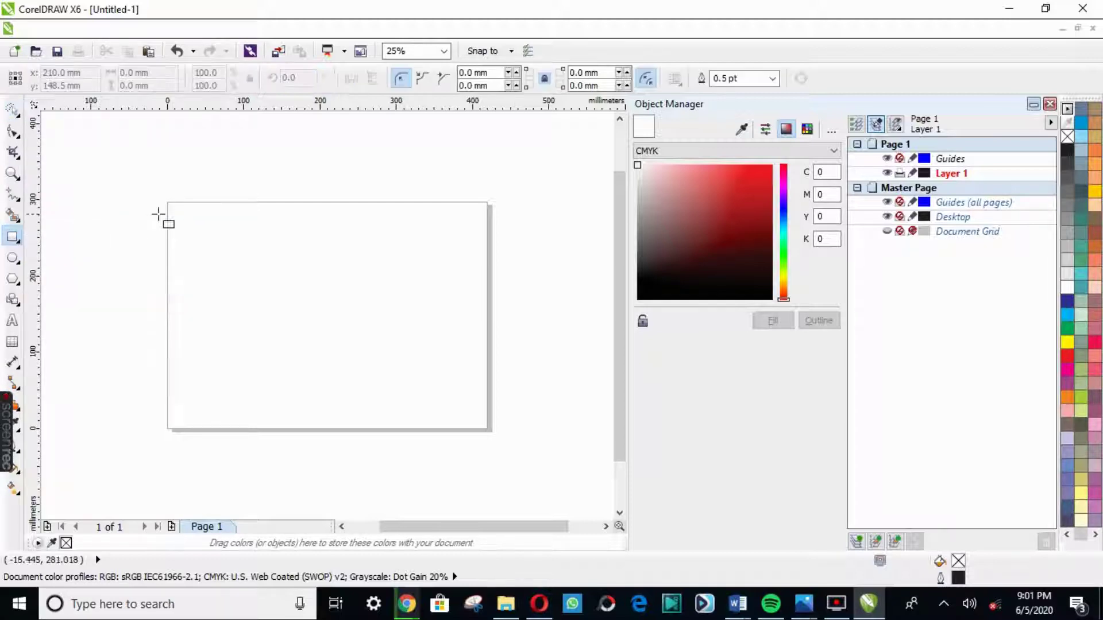
mouse_move(205, 235)
left_mouse_down()
mouse_move(316, 304)
mouse_move(360, 308)
left_mouse_up()
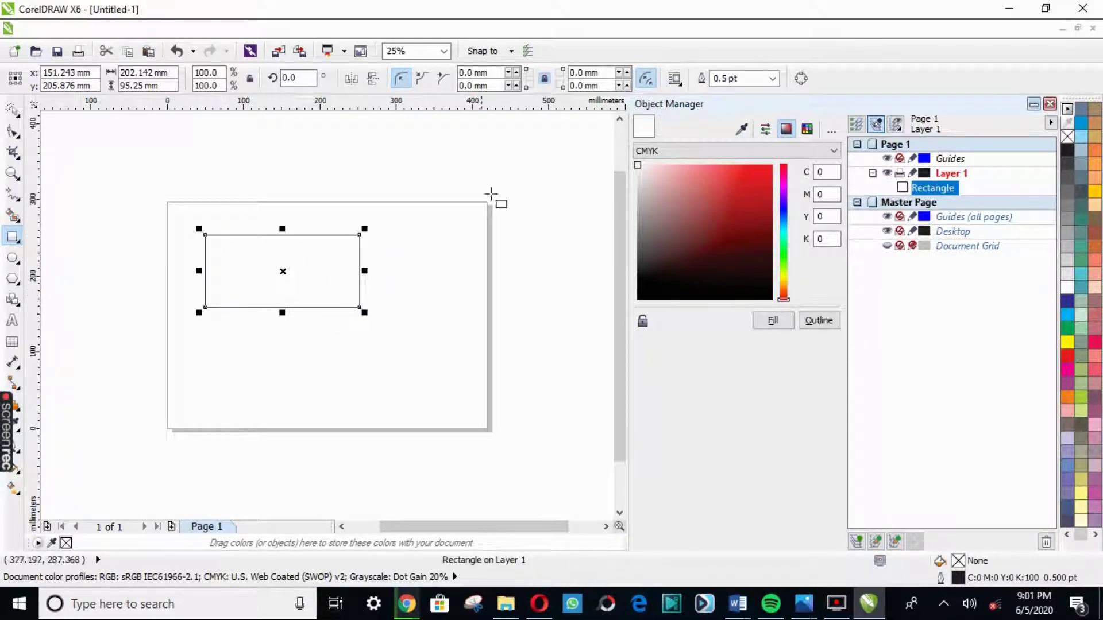
left_click(774, 79)
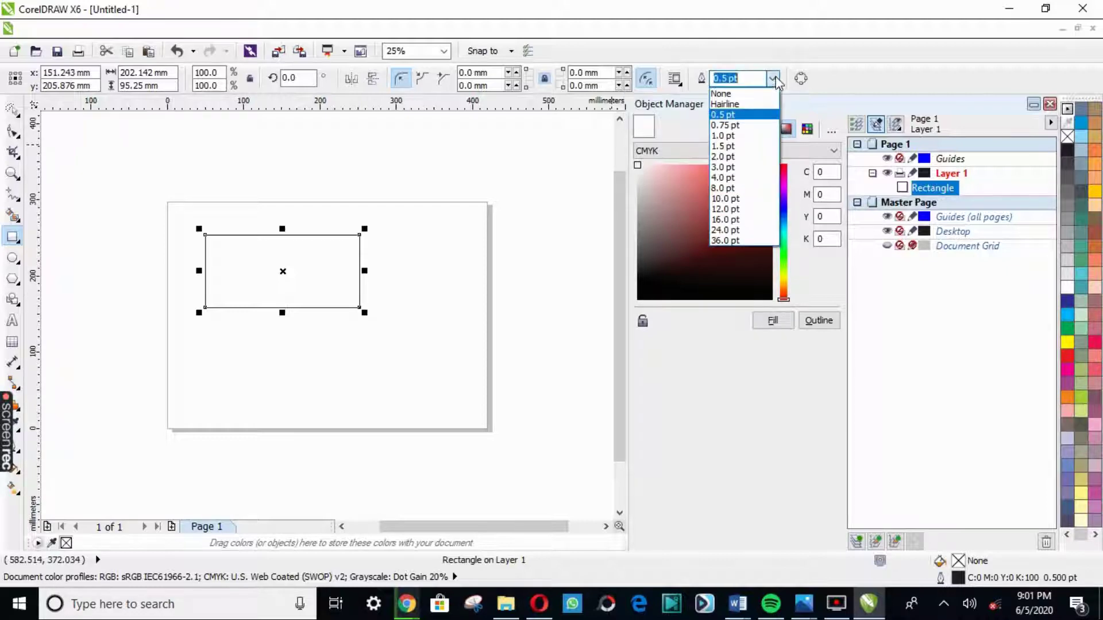
left_click(728, 178)
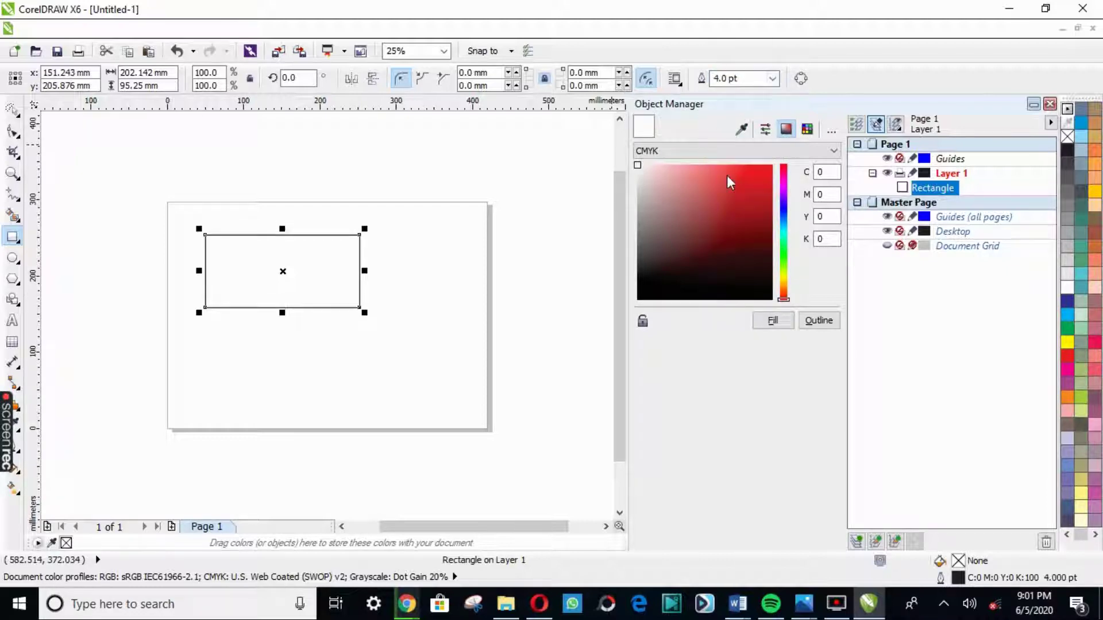
left_click(773, 79)
left_click(729, 240)
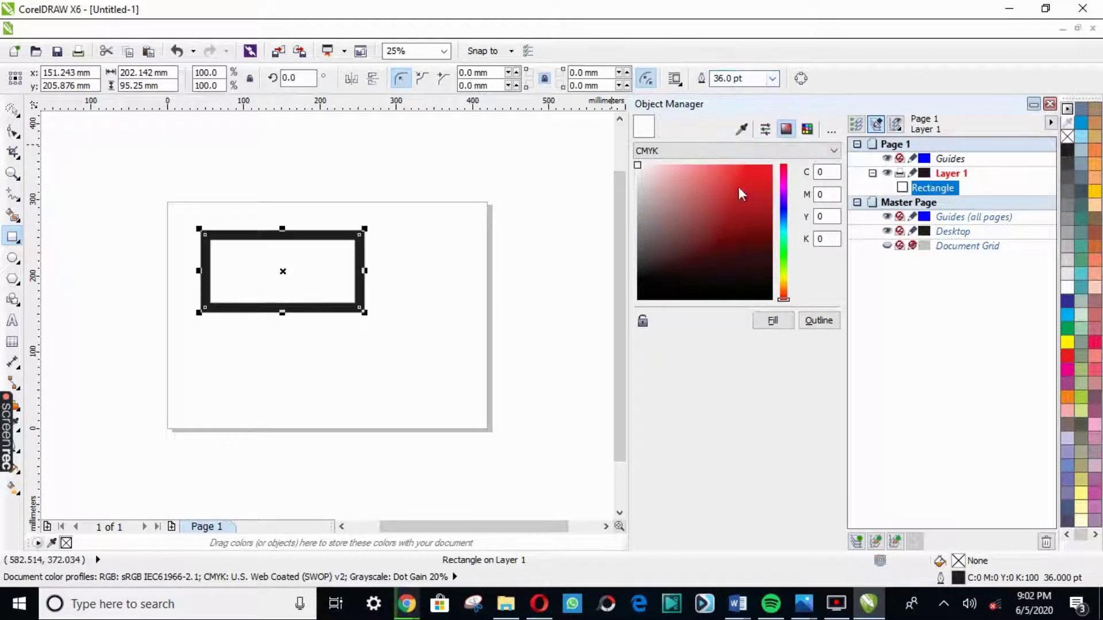
left_click(772, 79)
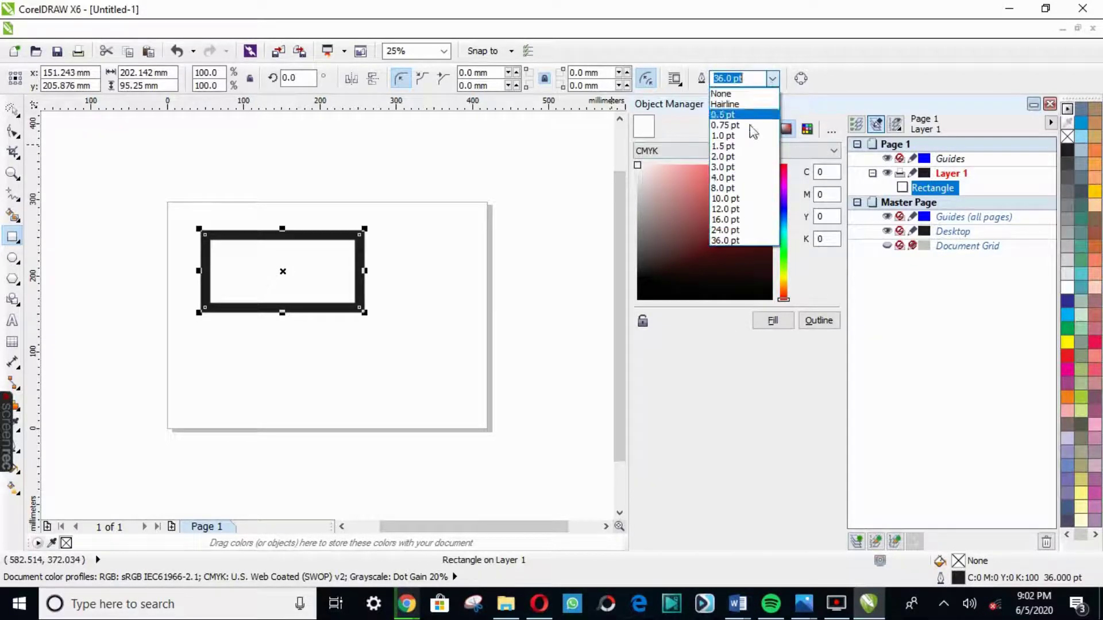
left_click(724, 178)
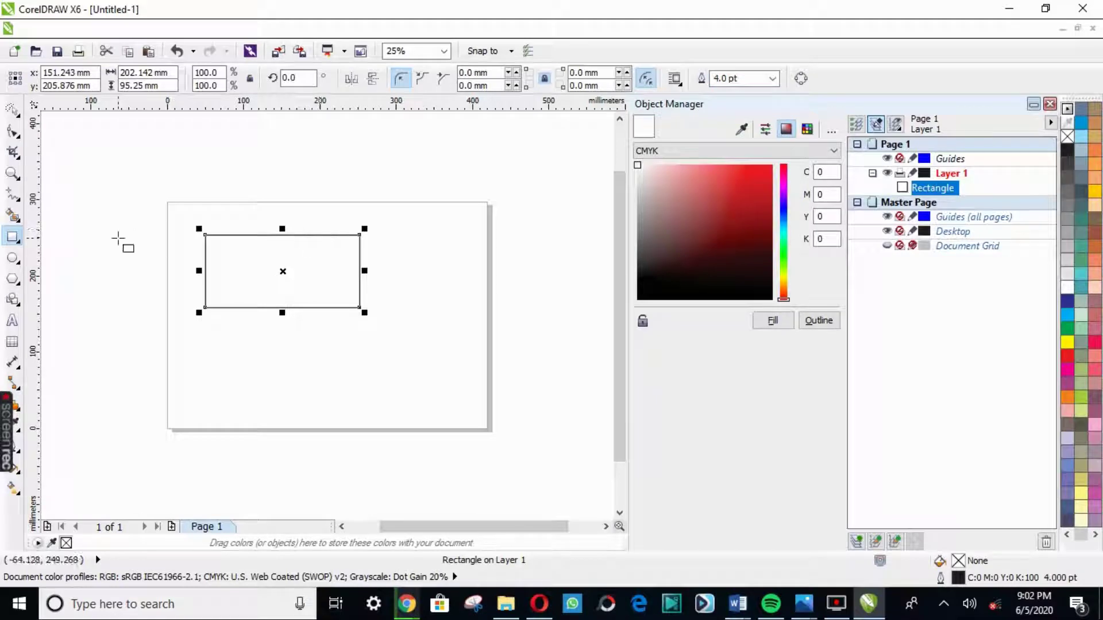
Create a Smart Fill shape over the rectangle's area and fill it red
left_click(17, 217)
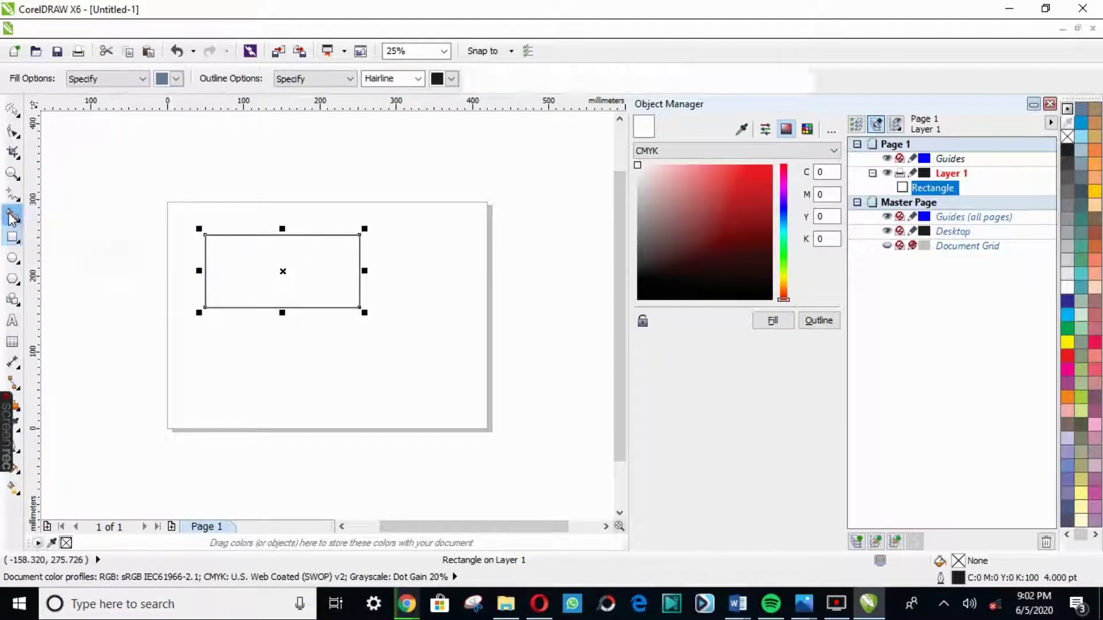
left_click(20, 138)
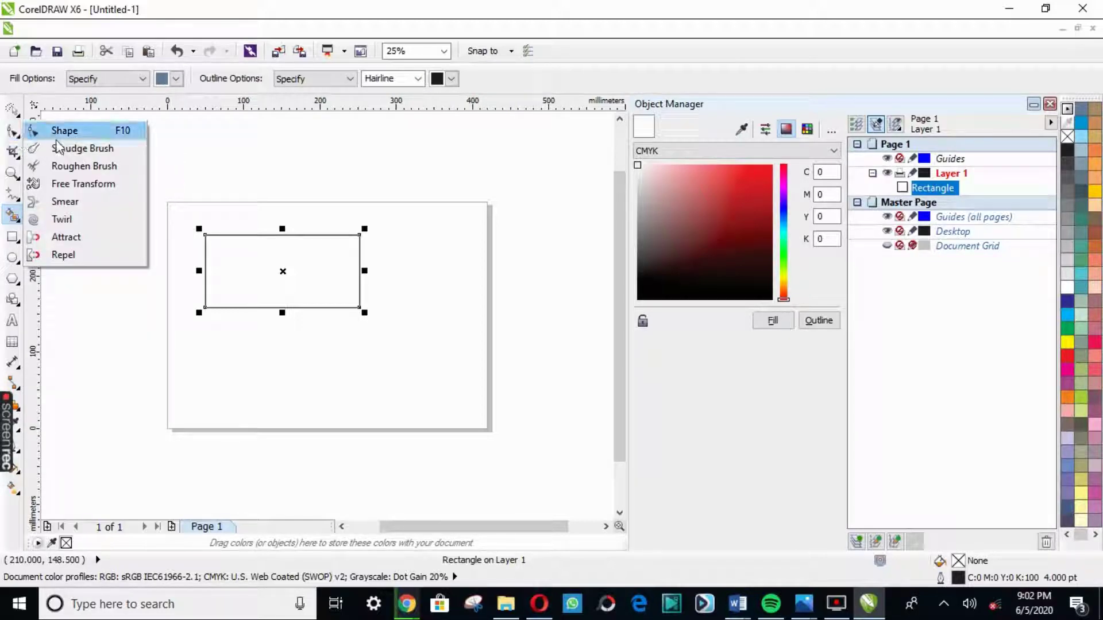
left_click(20, 213)
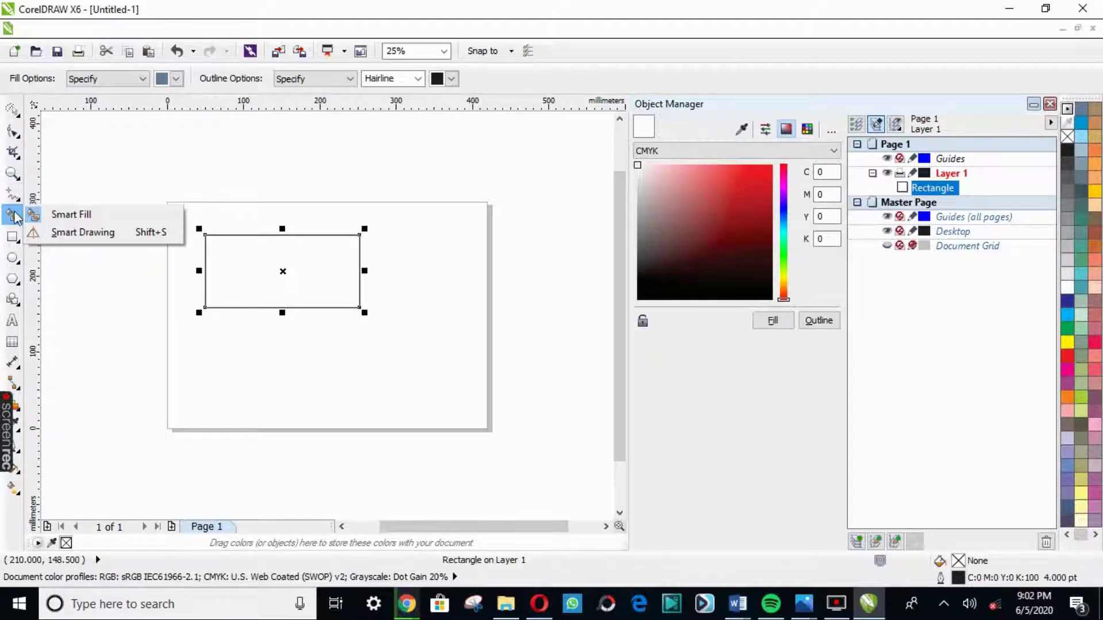
left_click(61, 214)
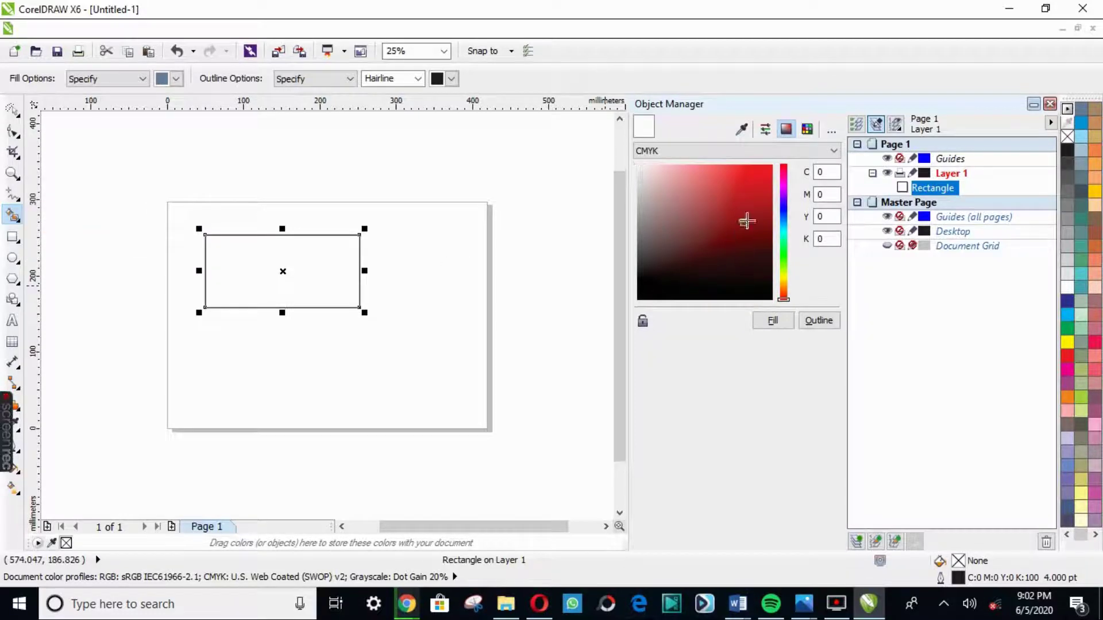
left_click(772, 165)
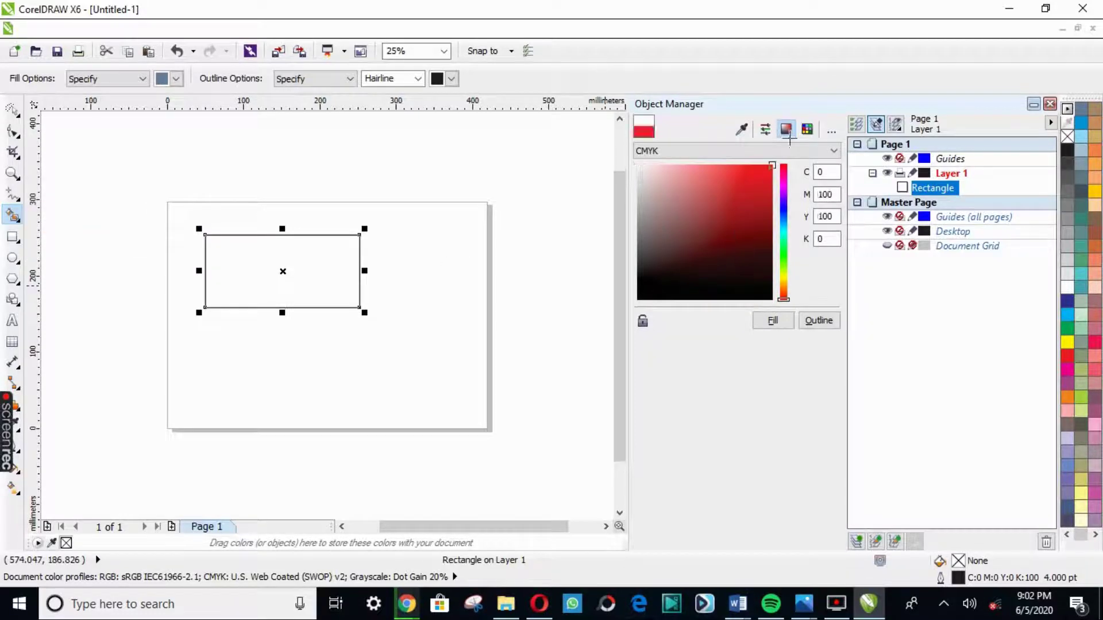
left_click(287, 261)
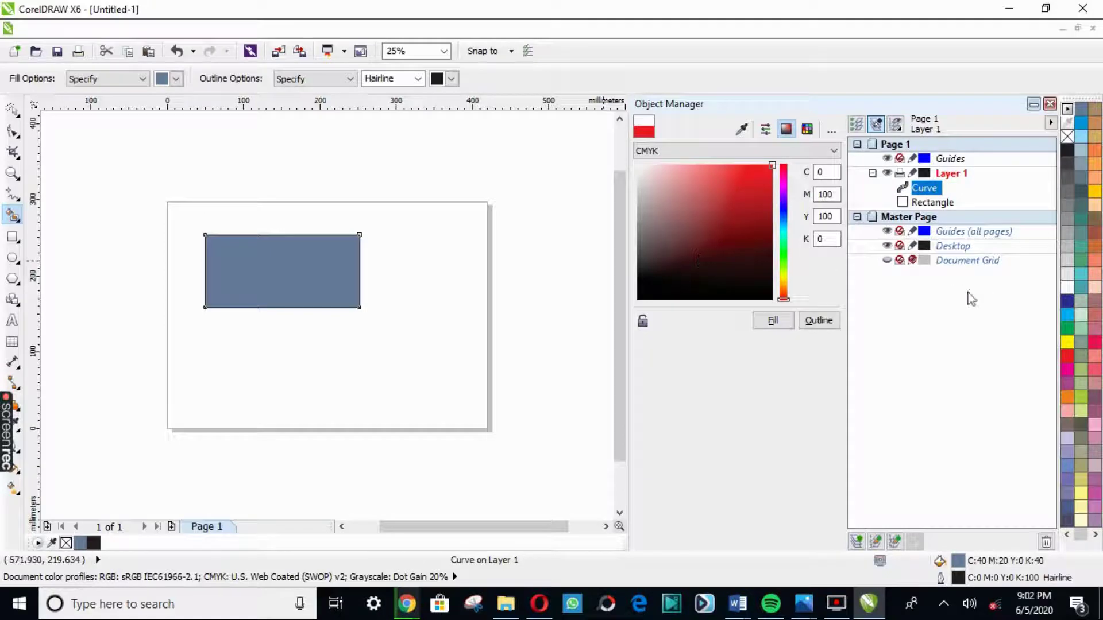
left_click(775, 320)
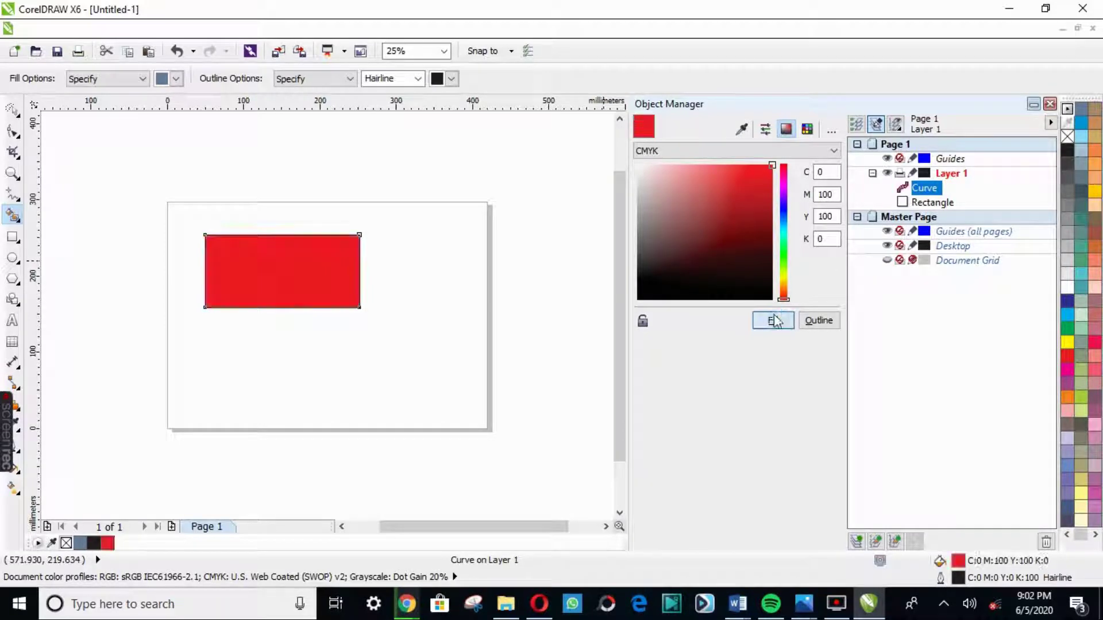
Recolour the new shape deep blue with the colour mixer, then close the panel
left_click(1067, 300)
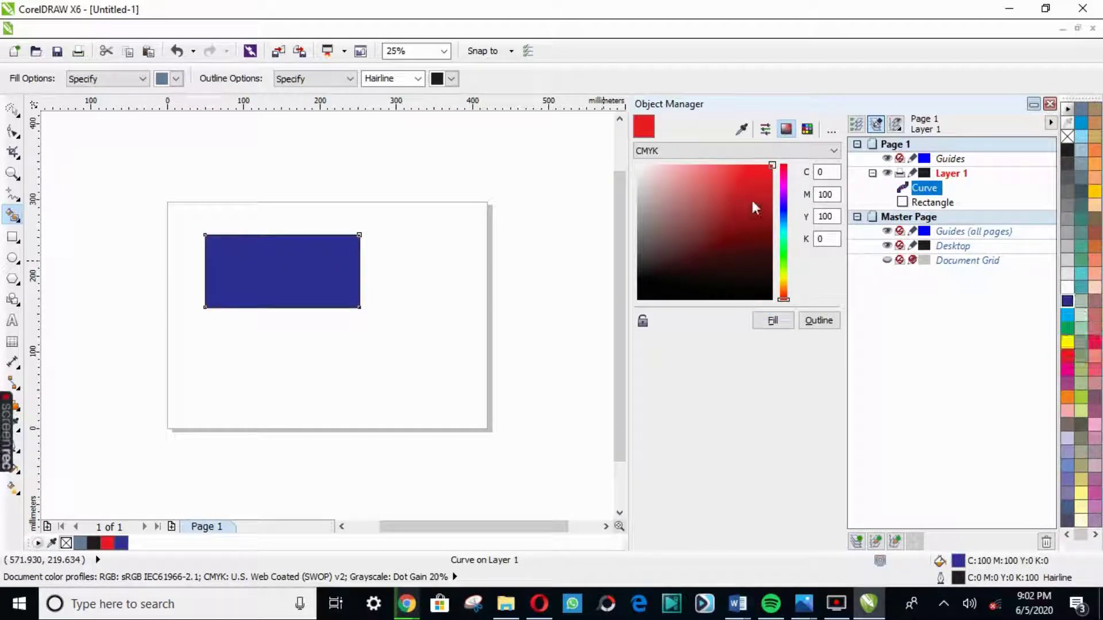
left_click(784, 208)
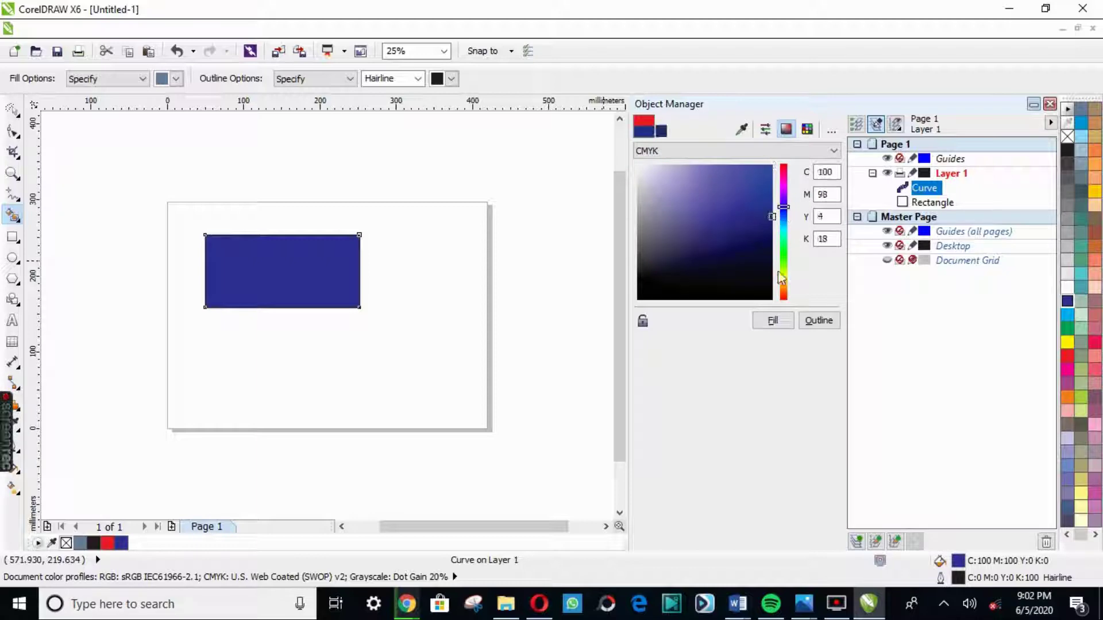
left_click(775, 319)
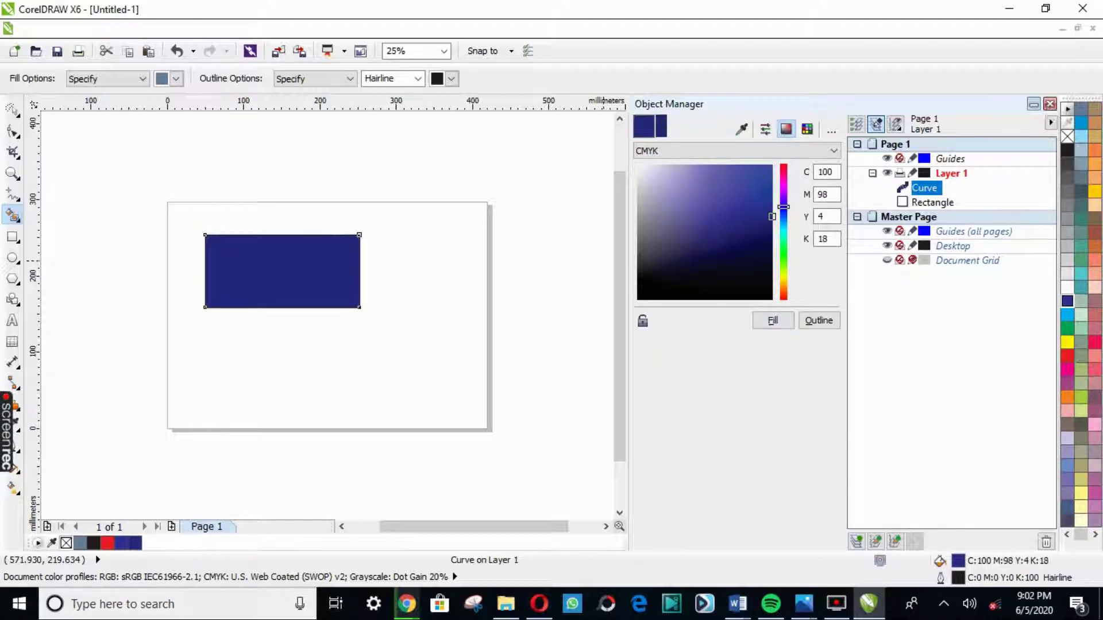
left_click(1049, 104)
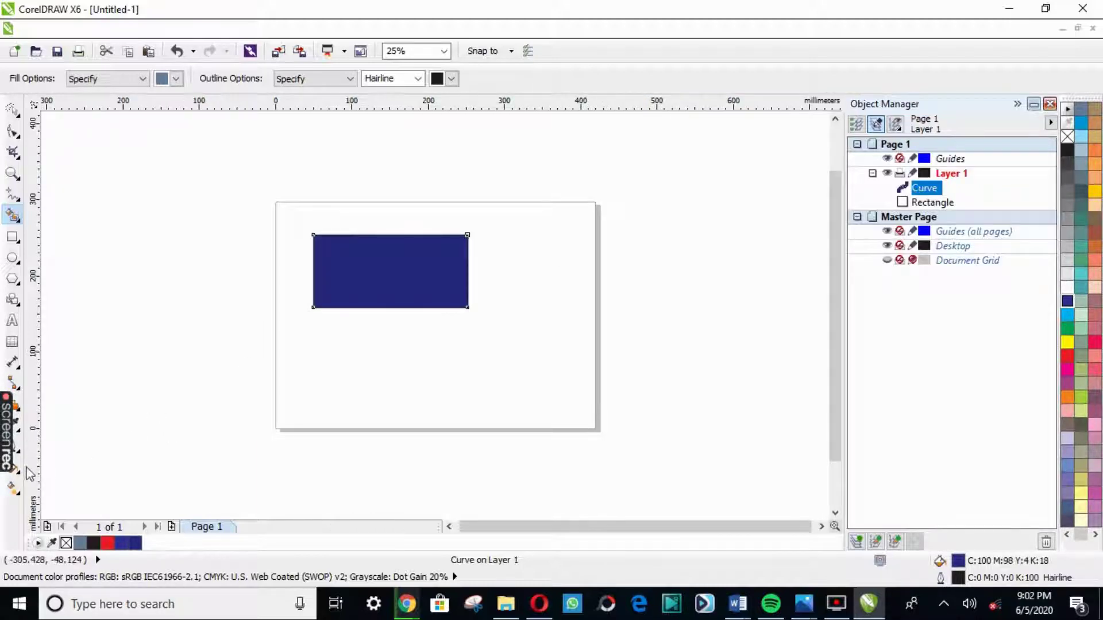
mouse_move(7, 435)
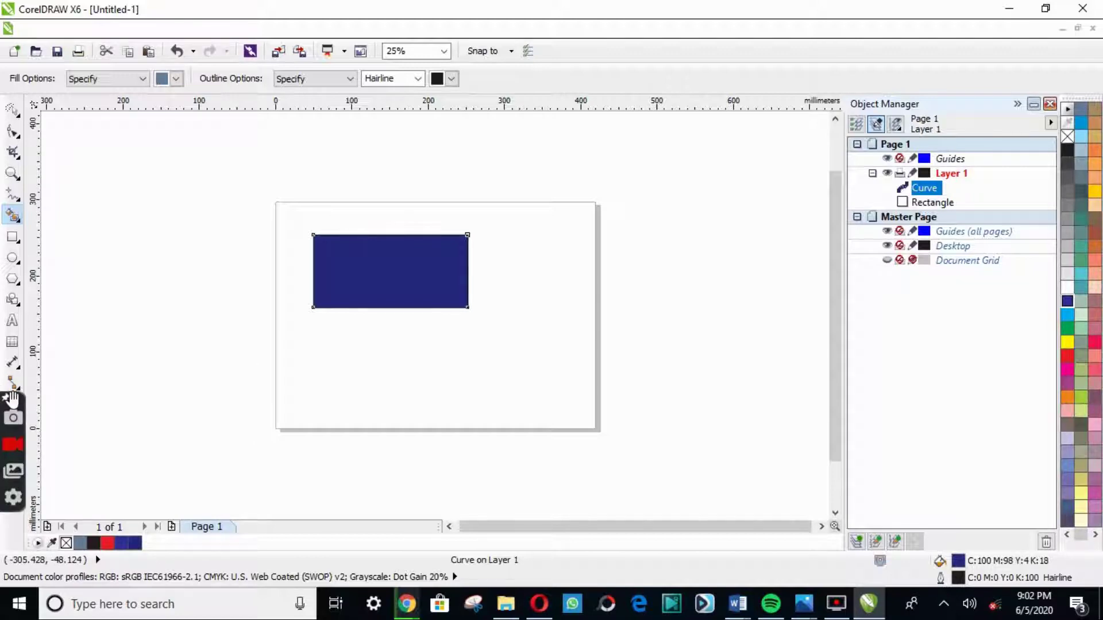
Fill the shape with dark red C27 M100 Y100 K36 through the fill-type list
left_click_drag(11, 399, 1098, 432)
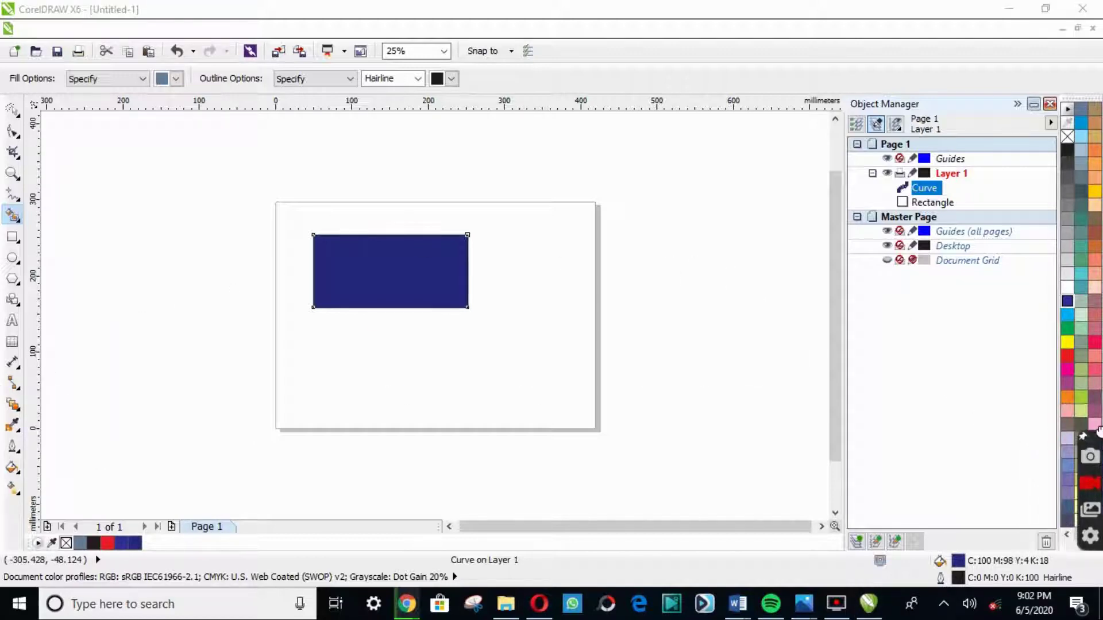
left_click(10, 476)
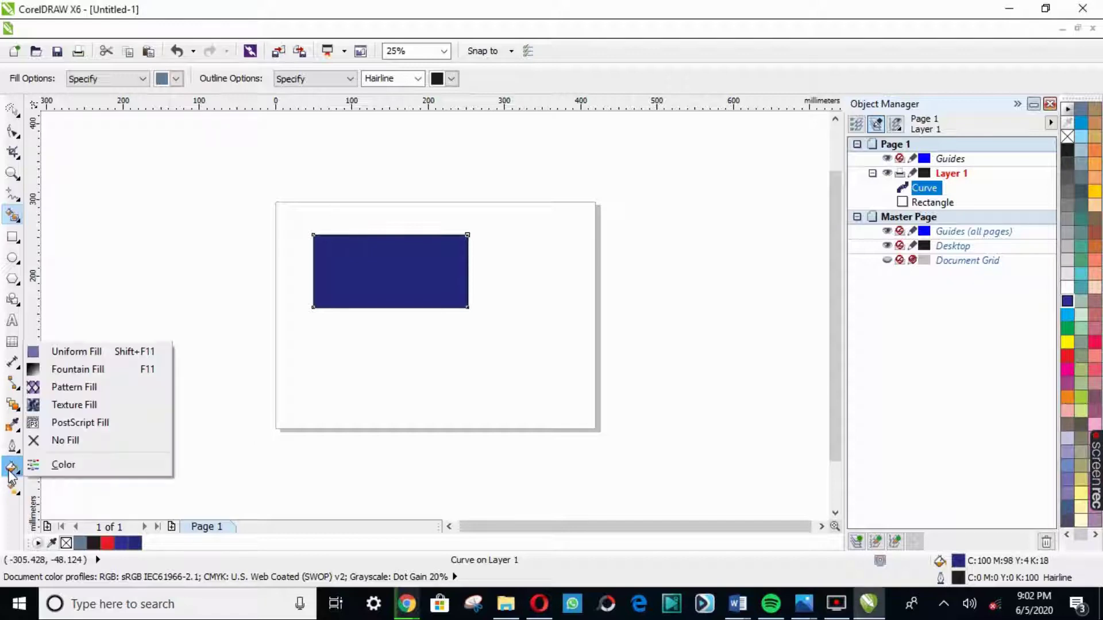
left_click(81, 465)
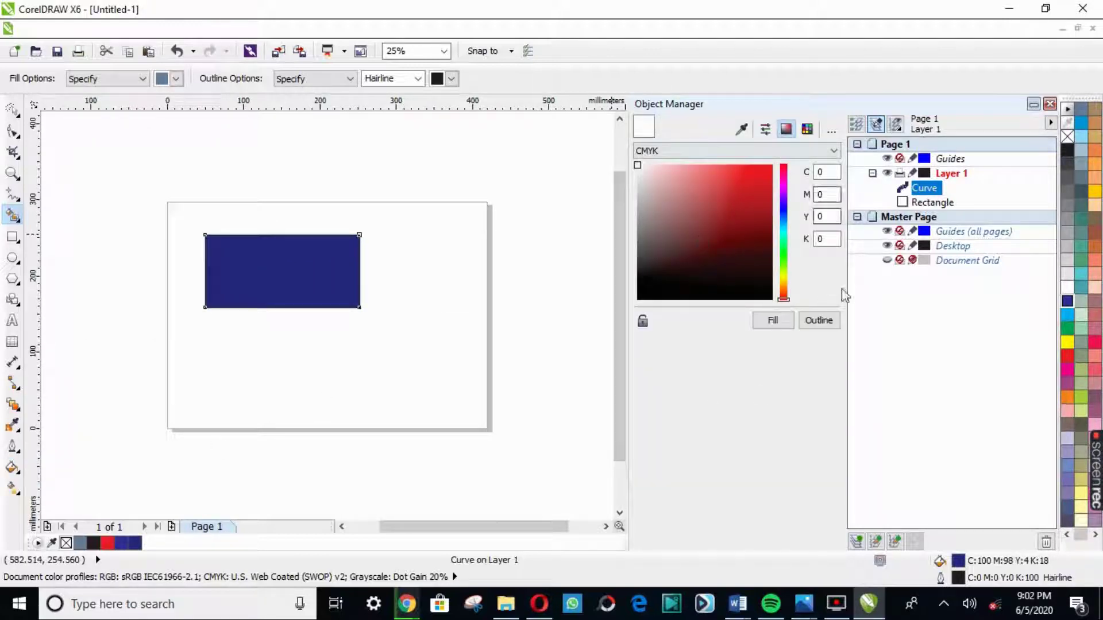
left_click(772, 216)
left_click(768, 325)
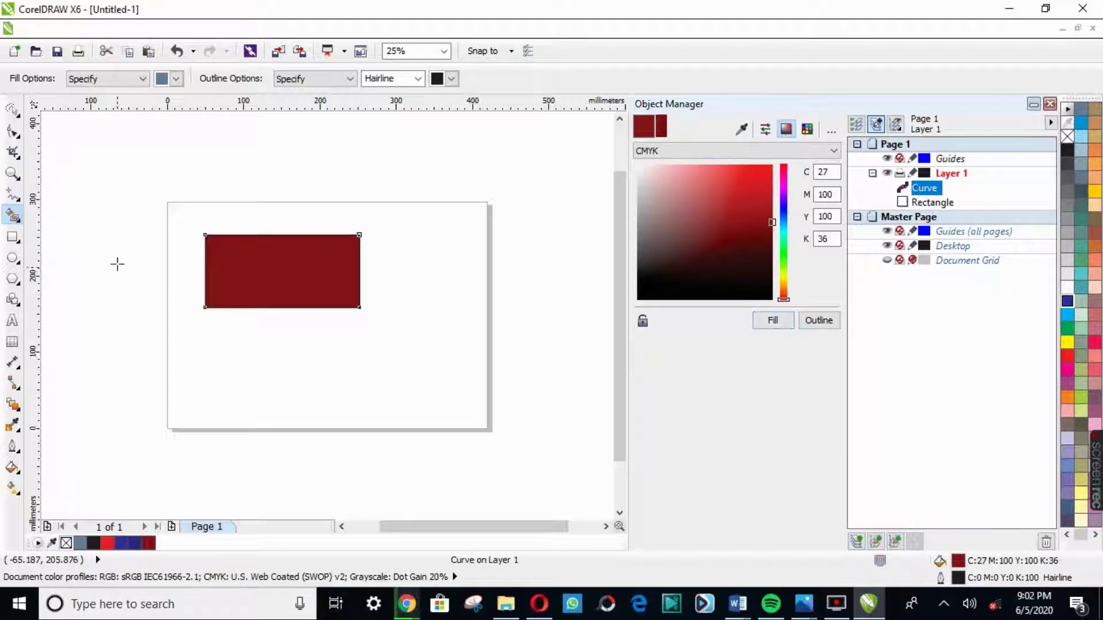
With a 22.3 mm Smudge Brush, pull arms from the top-left, left and lower-left edges
left_click(15, 132)
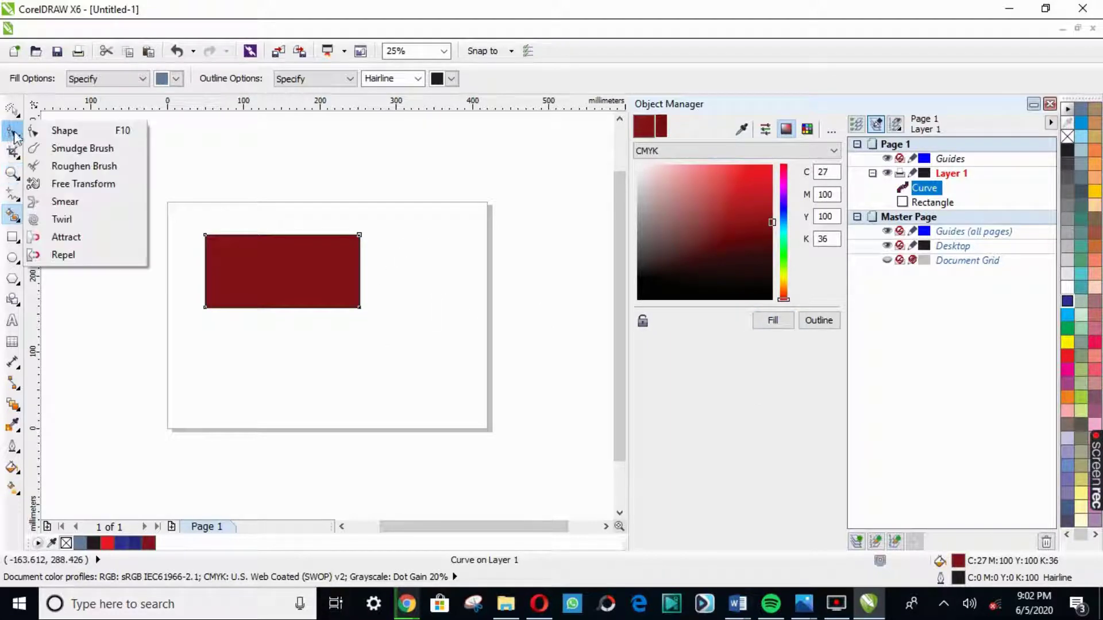
left_click(69, 145)
scroll(244, 244, "up", 2)
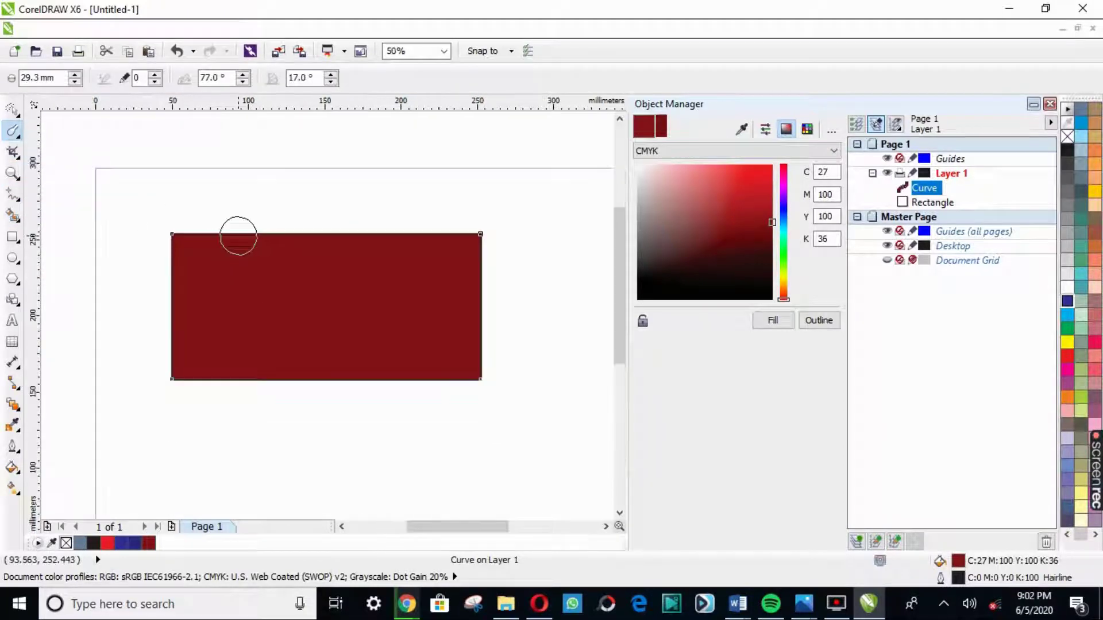
left_click(75, 76)
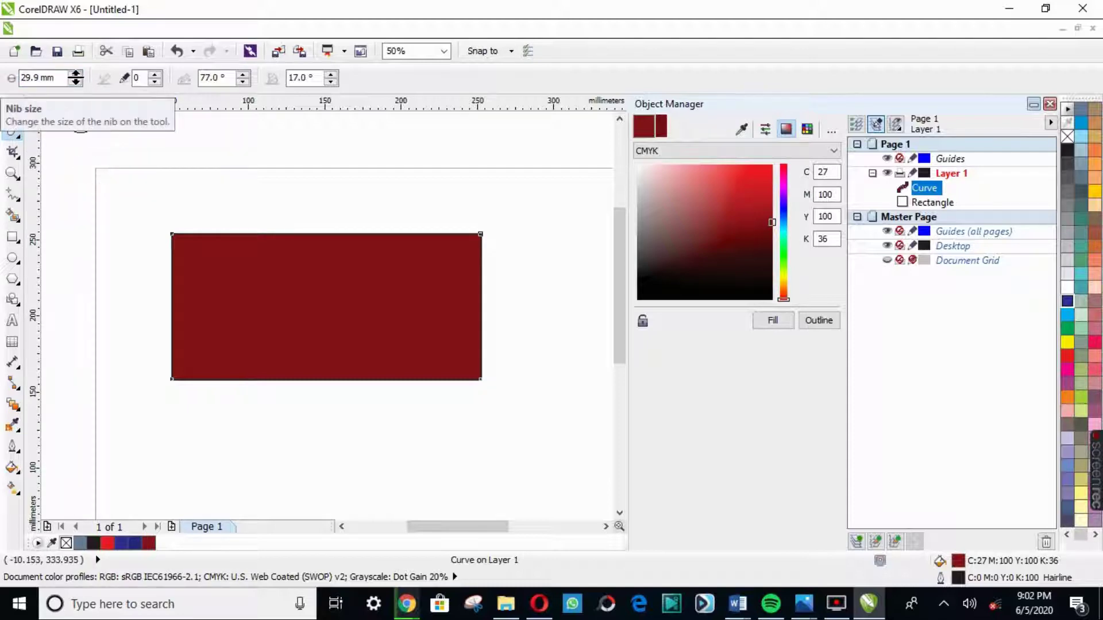
left_click_drag(74, 79, 75, 118)
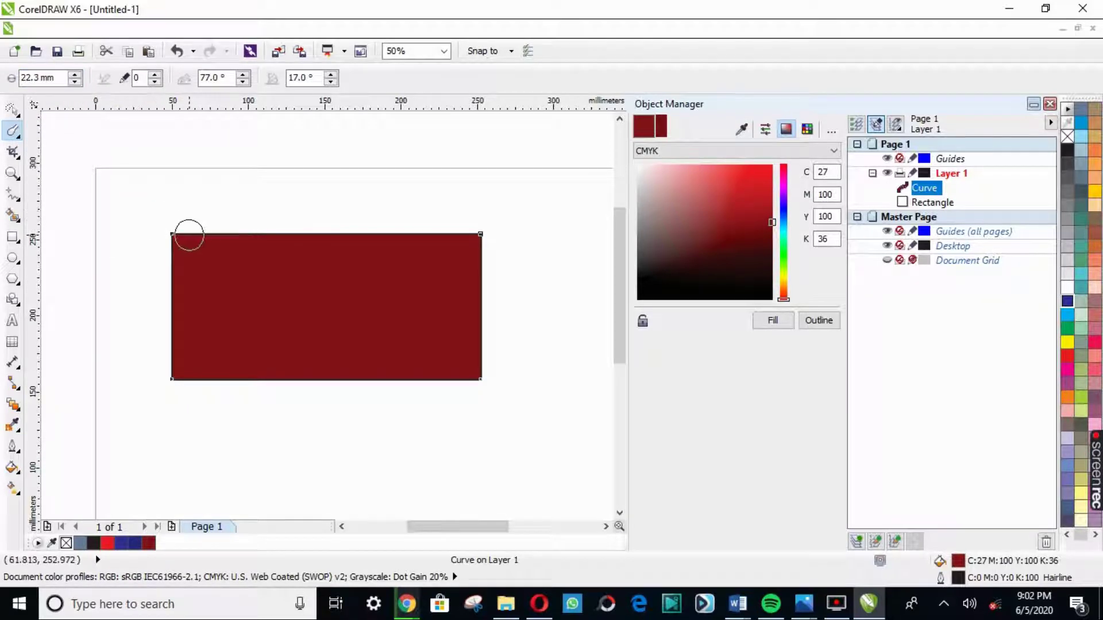
left_click_drag(189, 235, 175, 169)
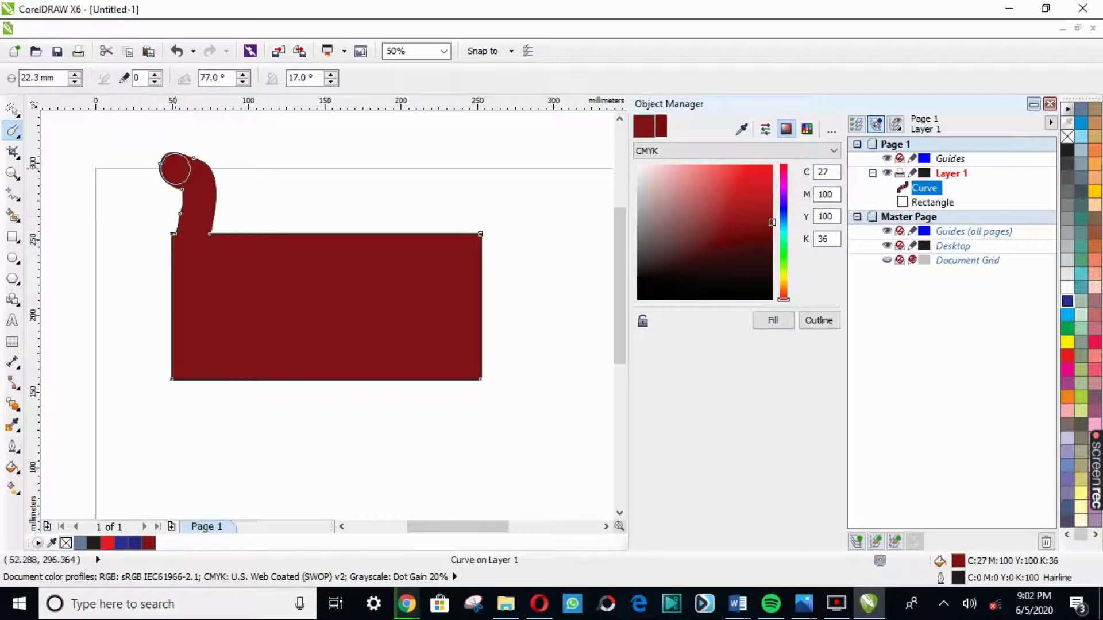
left_click_drag(202, 273, 110, 212)
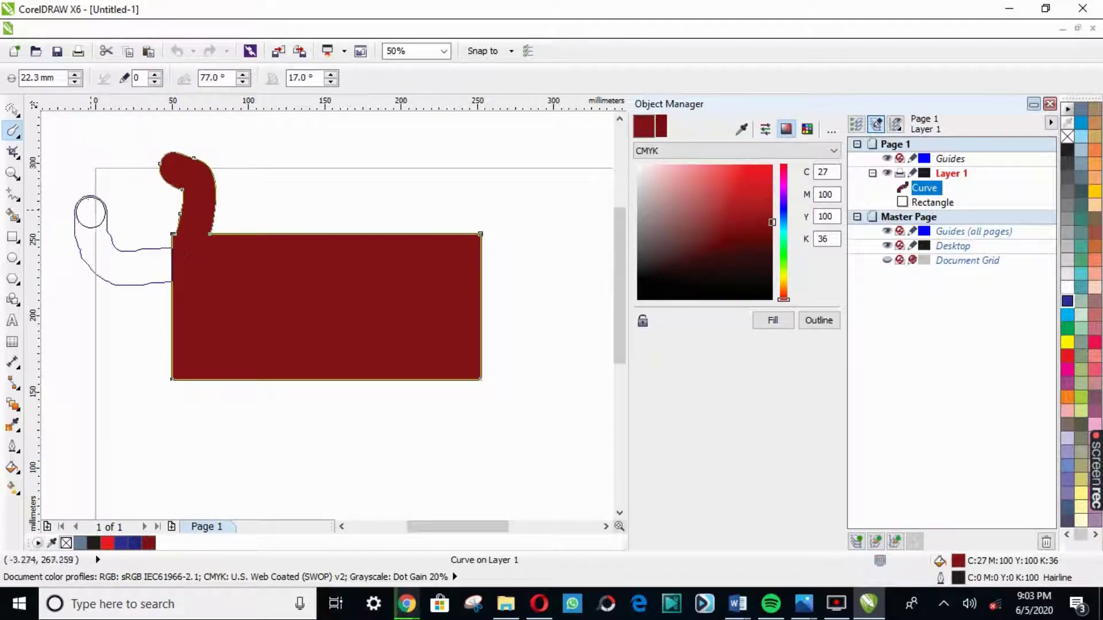
left_click_drag(177, 298, 80, 336)
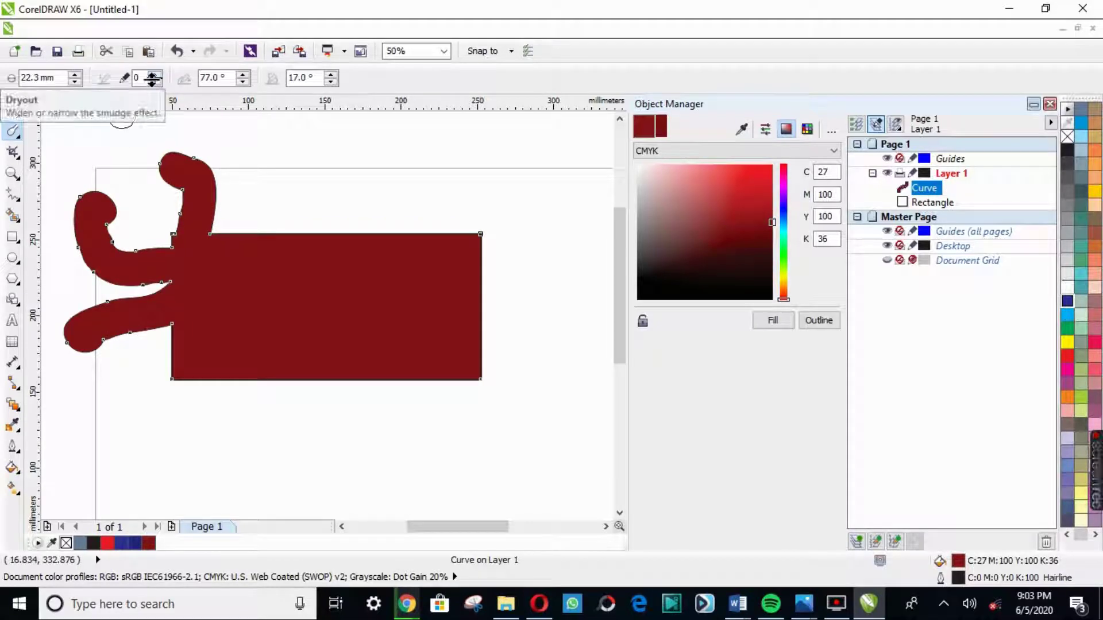
Set smudge dryout to 10 and pull a bulge and a downward spike from the bottom
left_click(138, 78)
type("10")
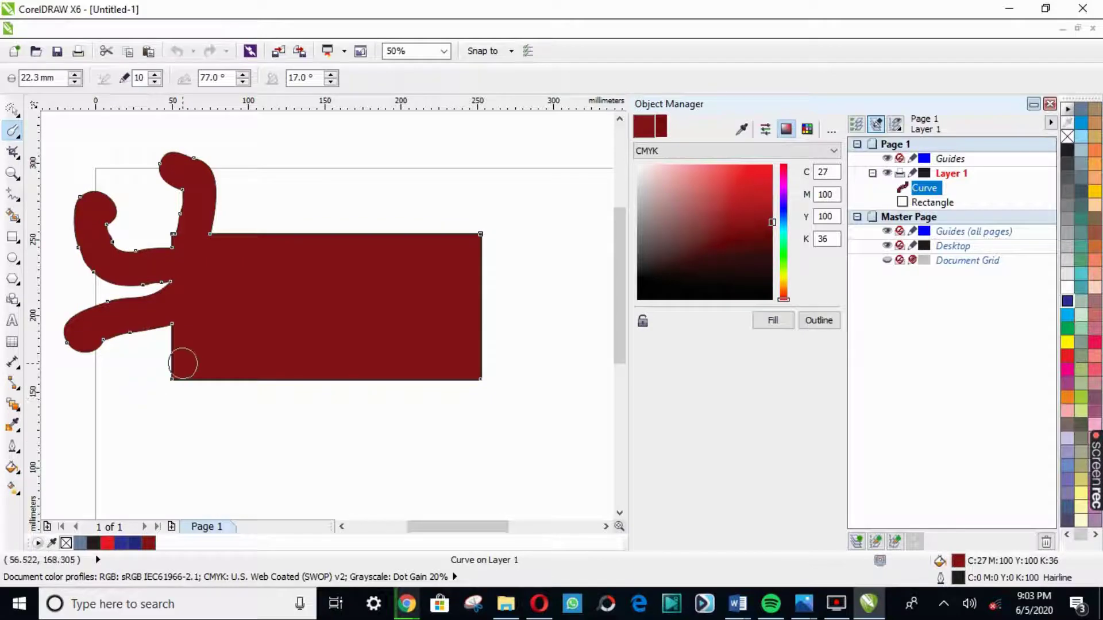
mouse_move(180, 362)
left_mouse_down()
mouse_move(154, 368)
mouse_move(166, 349)
mouse_move(151, 340)
left_mouse_up()
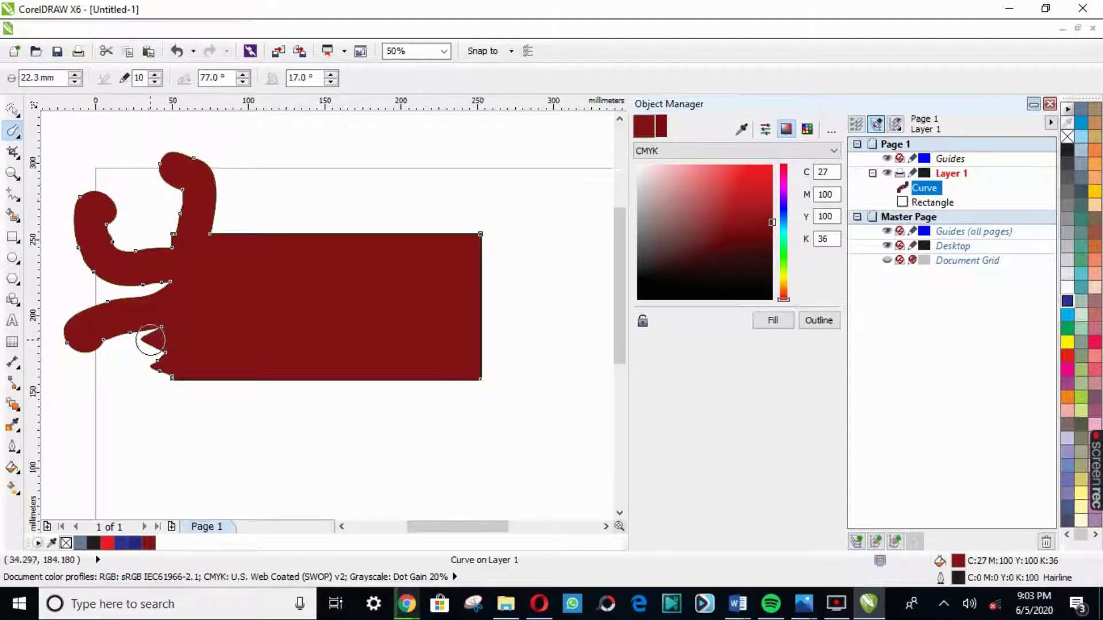
mouse_move(195, 372)
left_mouse_down()
mouse_move(189, 399)
mouse_move(227, 407)
left_mouse_up()
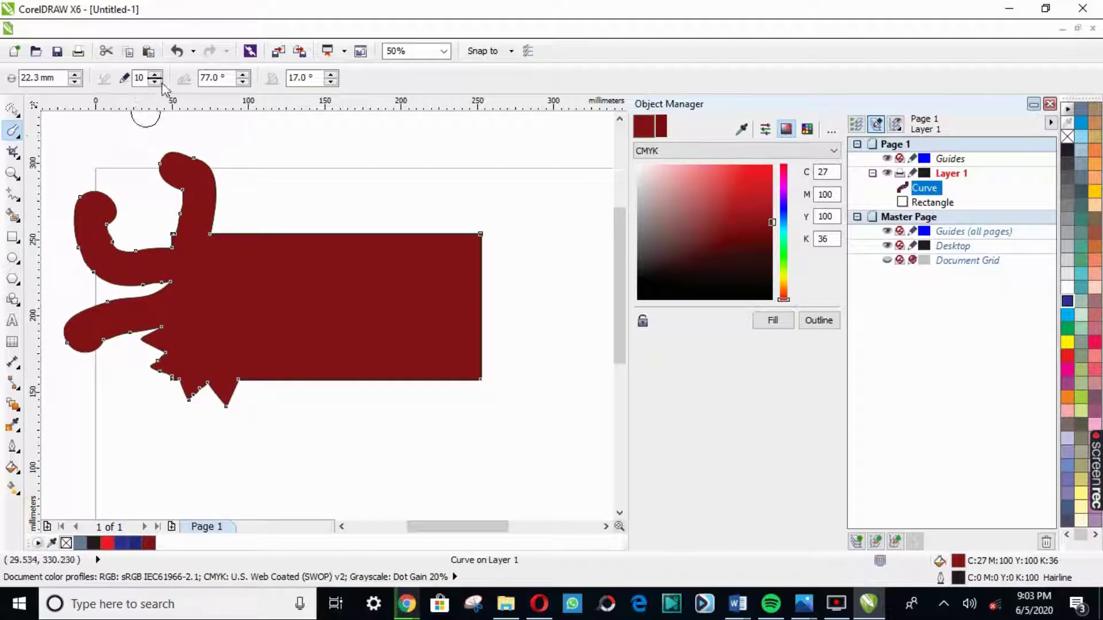
Set dryout to -10 and try white dents in the bottom edge, undoing them
left_click_drag(155, 81, 150, 108)
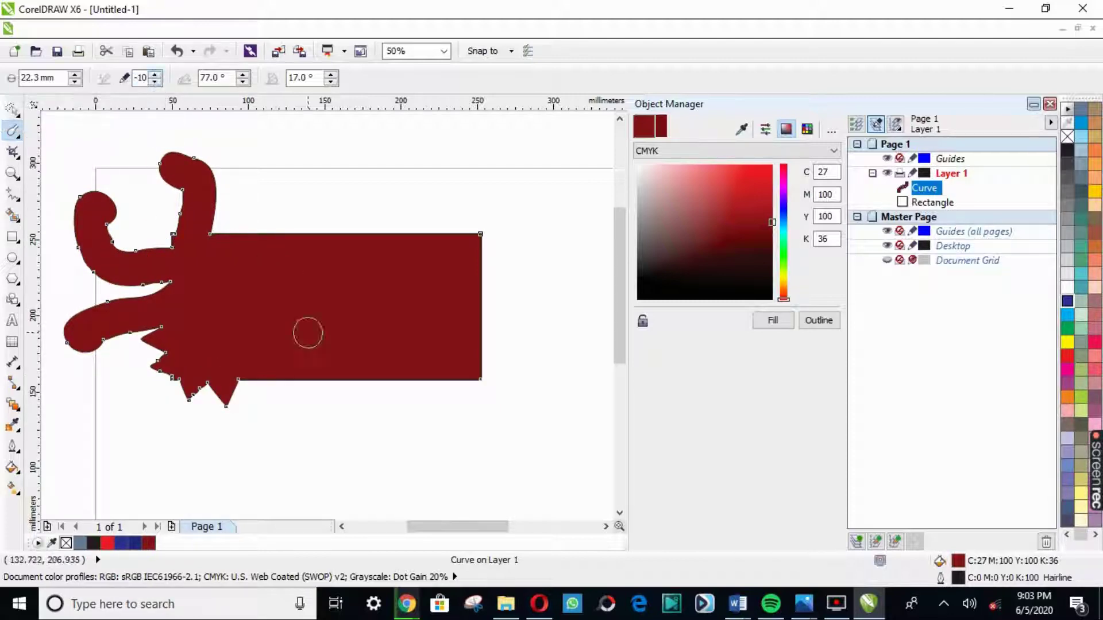
left_click_drag(298, 456, 313, 336)
mouse_move(318, 453)
left_mouse_down()
mouse_move(320, 345)
mouse_move(347, 318)
left_mouse_up()
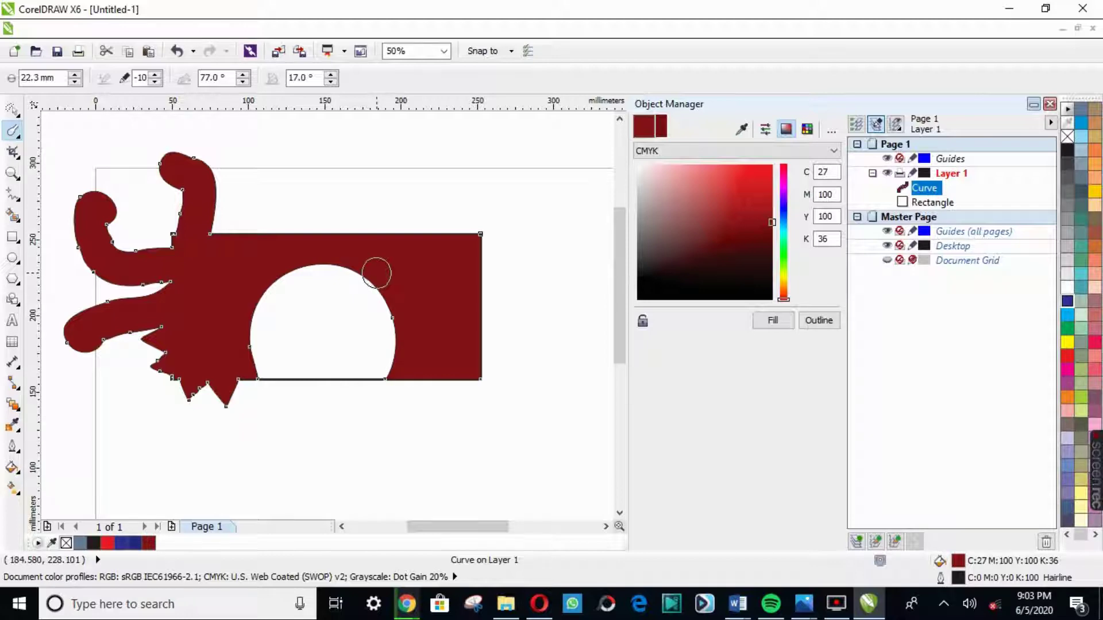
key("ctrl+z")
key("ctrl+z")
key("ctrl+z")
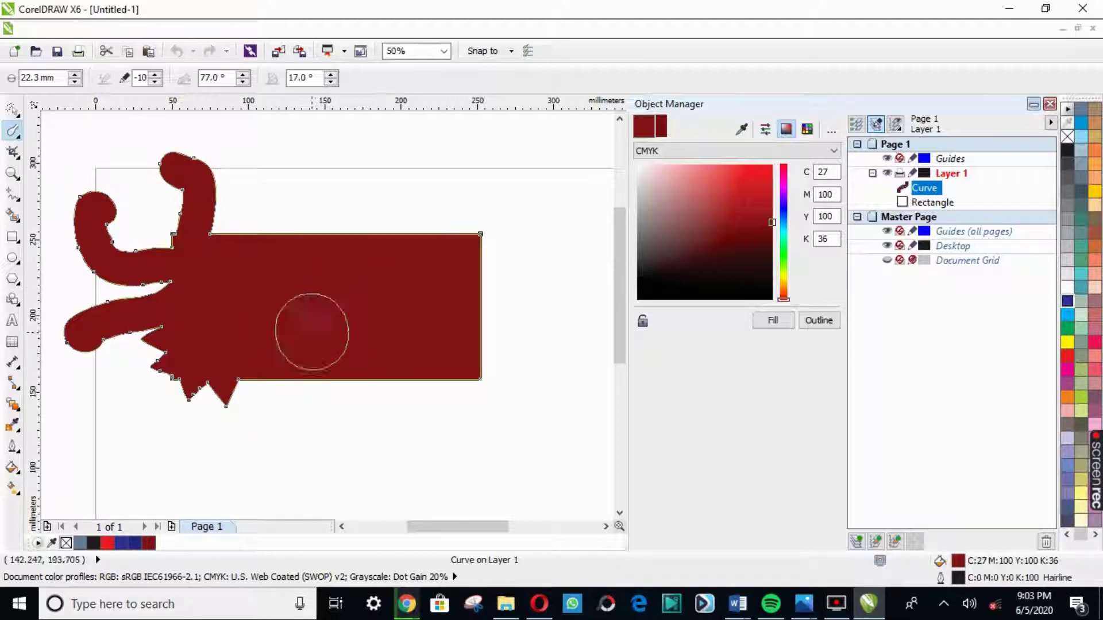
left_click_drag(308, 402, 310, 318)
key("ctrl+z")
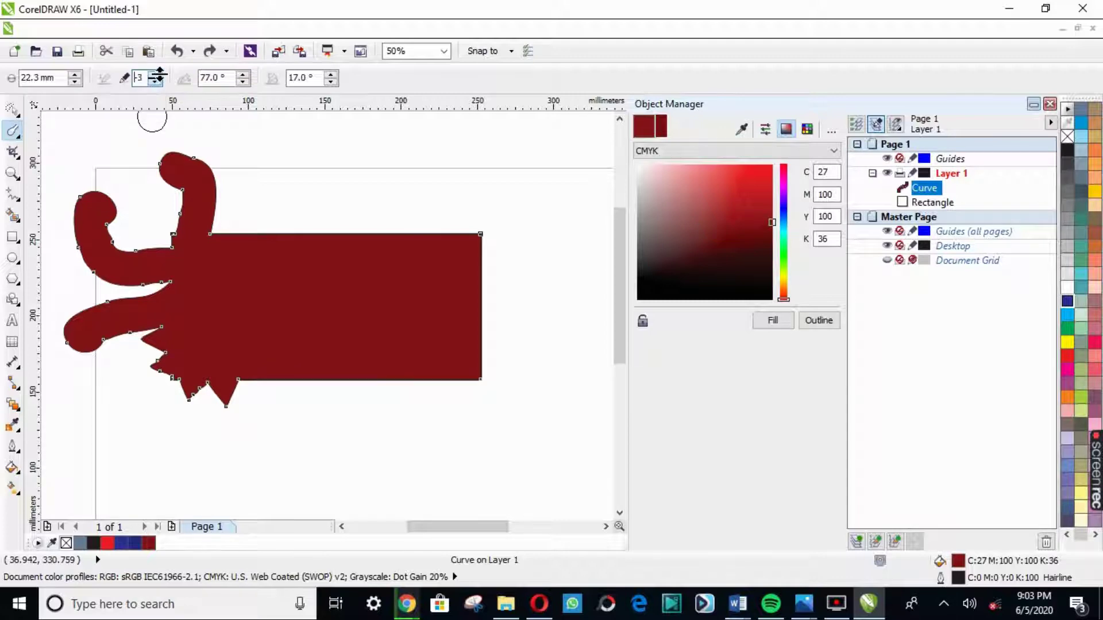
left_click_drag(155, 78, 176, 67)
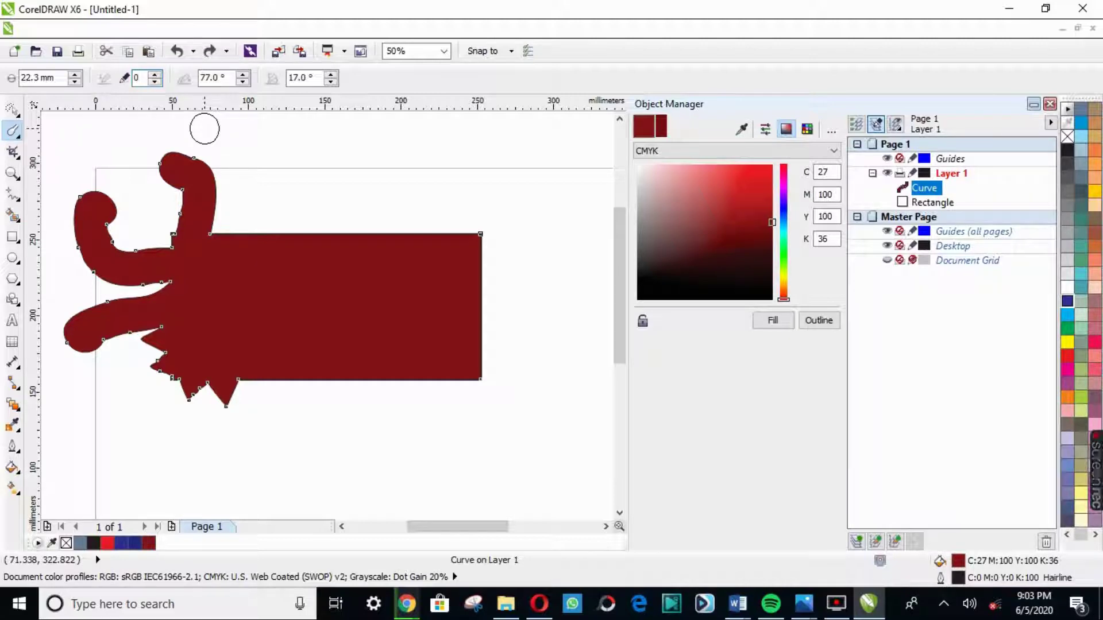
Smudge finger-shaped arms up from the top edge and a bump at the top-right
left_click_drag(295, 263, 342, 167)
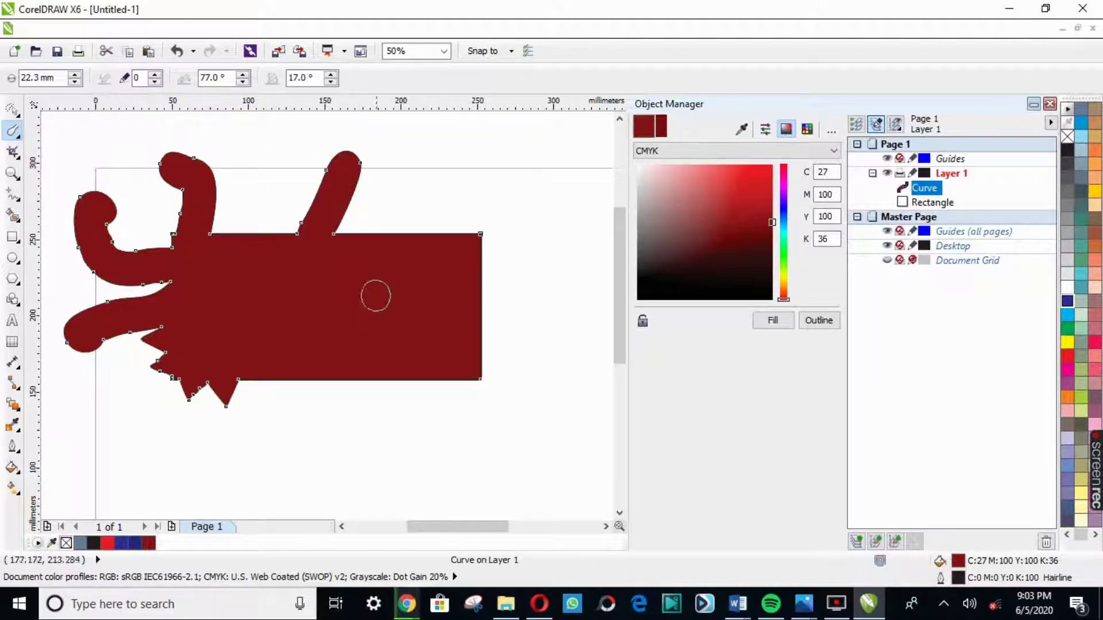
left_click_drag(408, 271, 431, 184)
left_click_drag(379, 238, 230, 175)
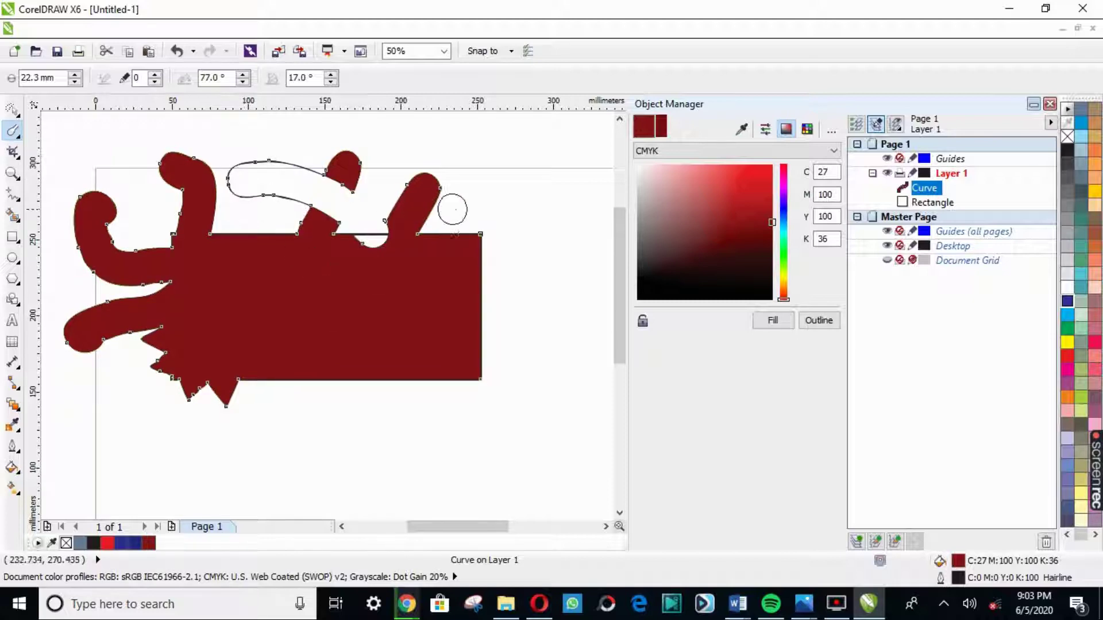
left_click_drag(461, 240, 463, 223)
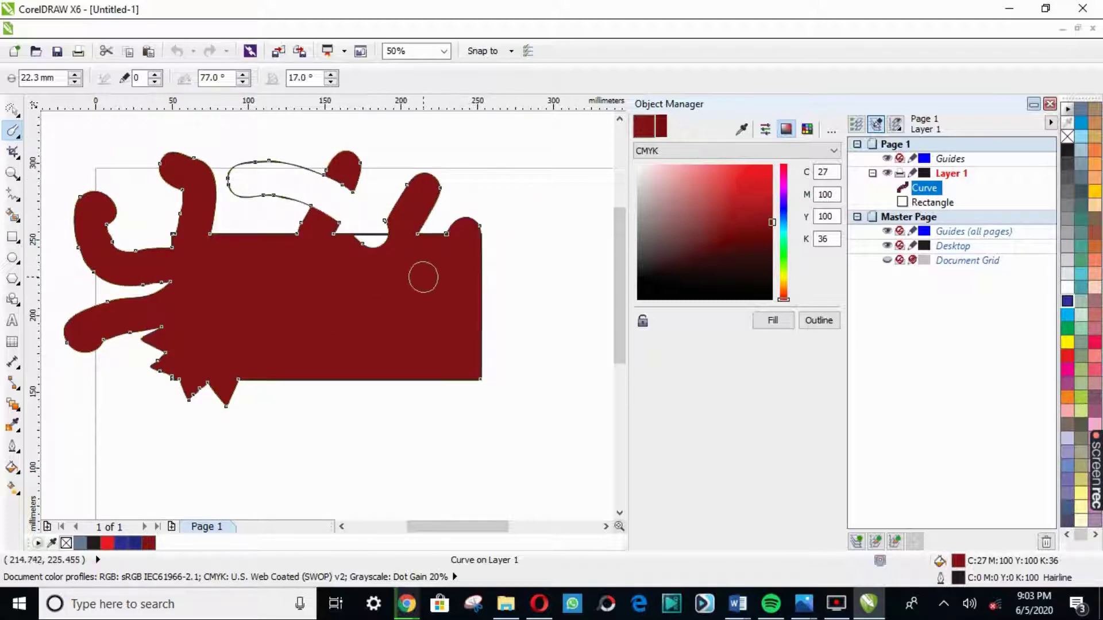
key("Escape")
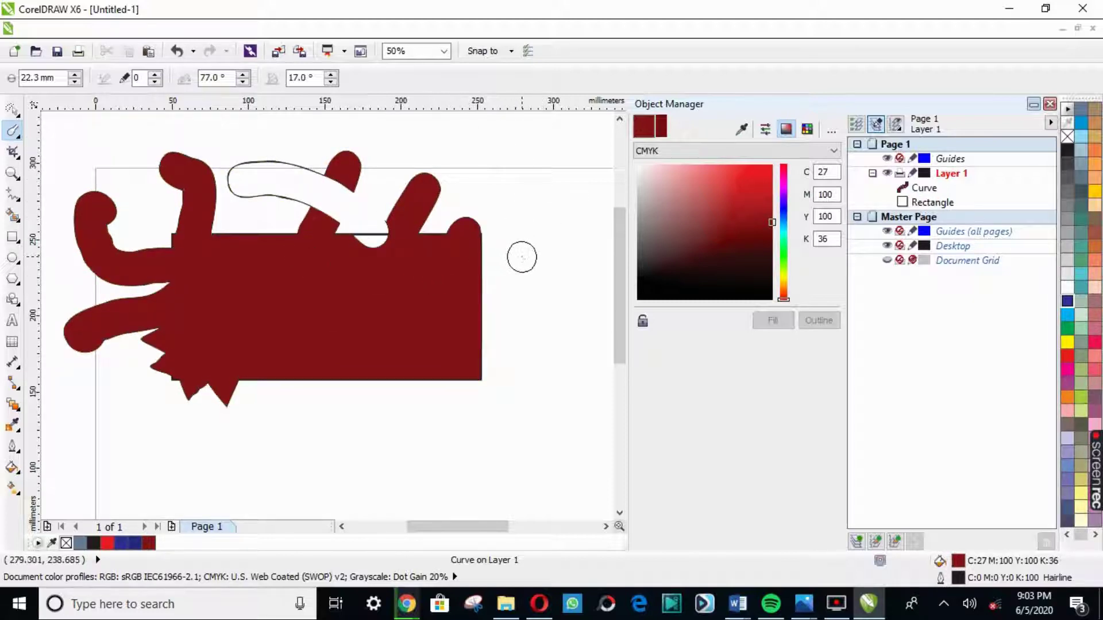
Pull a right-edge arm and carve U-shaped, looping and S-shaped white channels through the shape
left_click(462, 275)
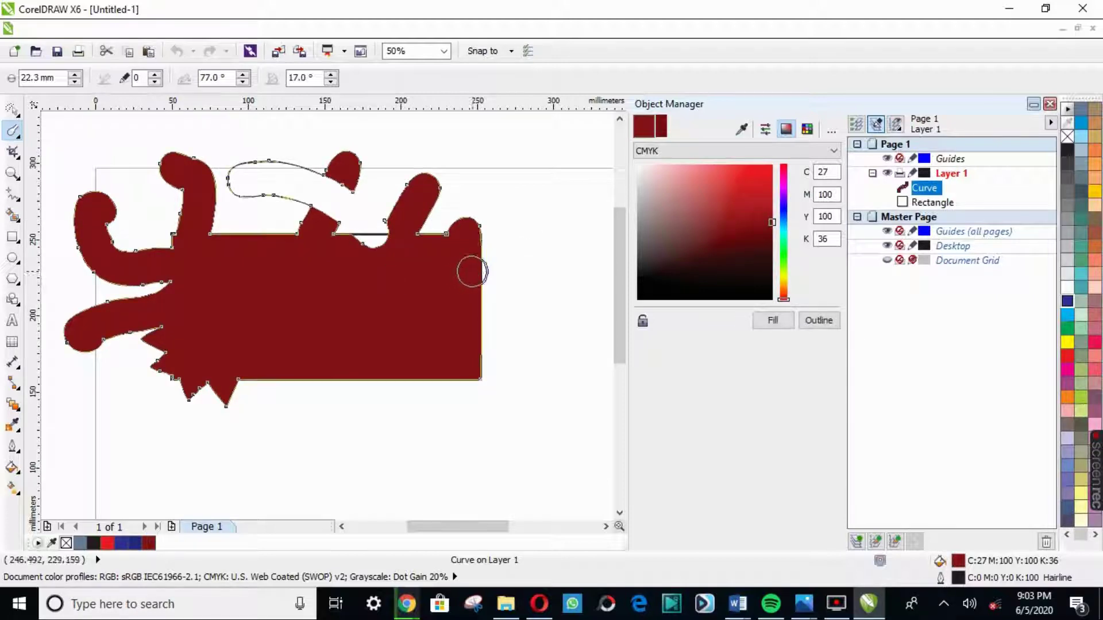
mouse_move(465, 267)
left_mouse_down()
mouse_move(531, 264)
mouse_move(449, 303)
left_mouse_up()
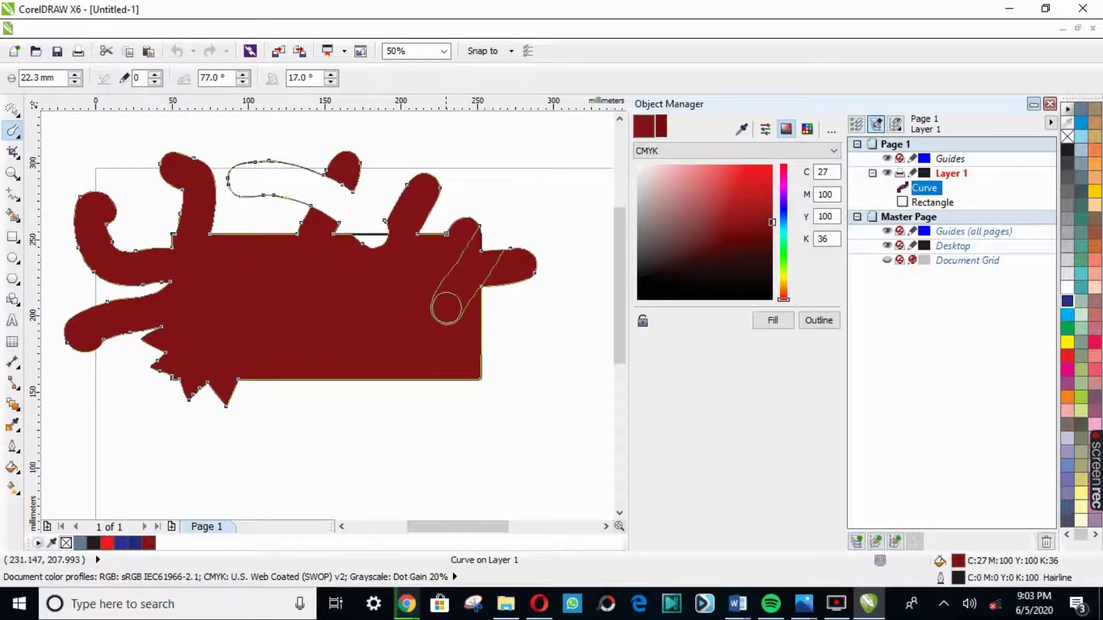
left_click_drag(530, 226, 503, 328)
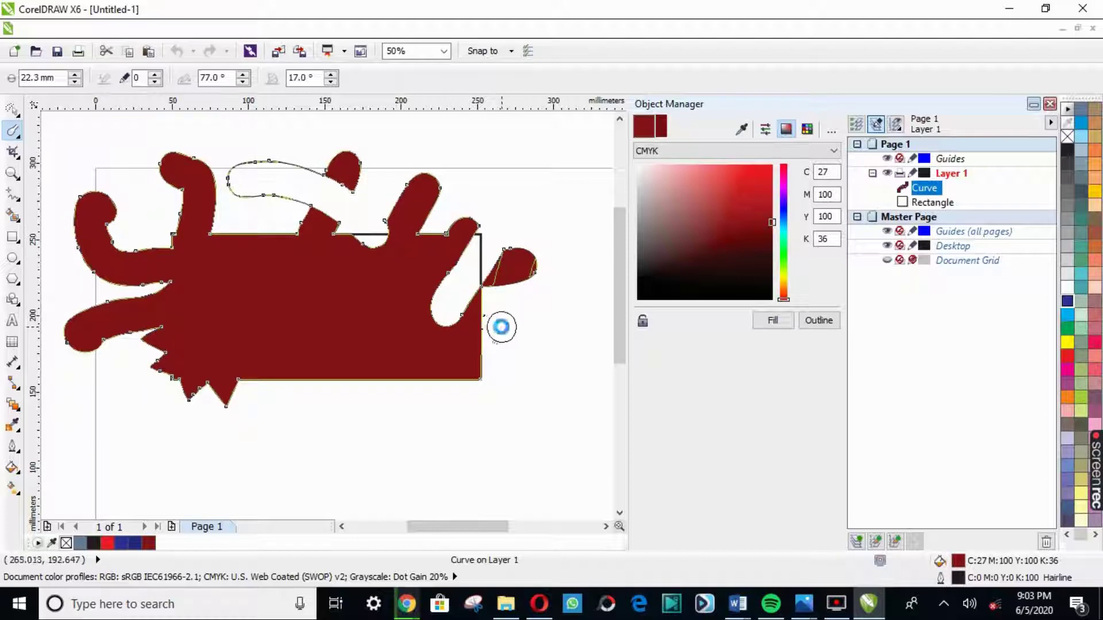
left_click_drag(509, 372, 209, 389)
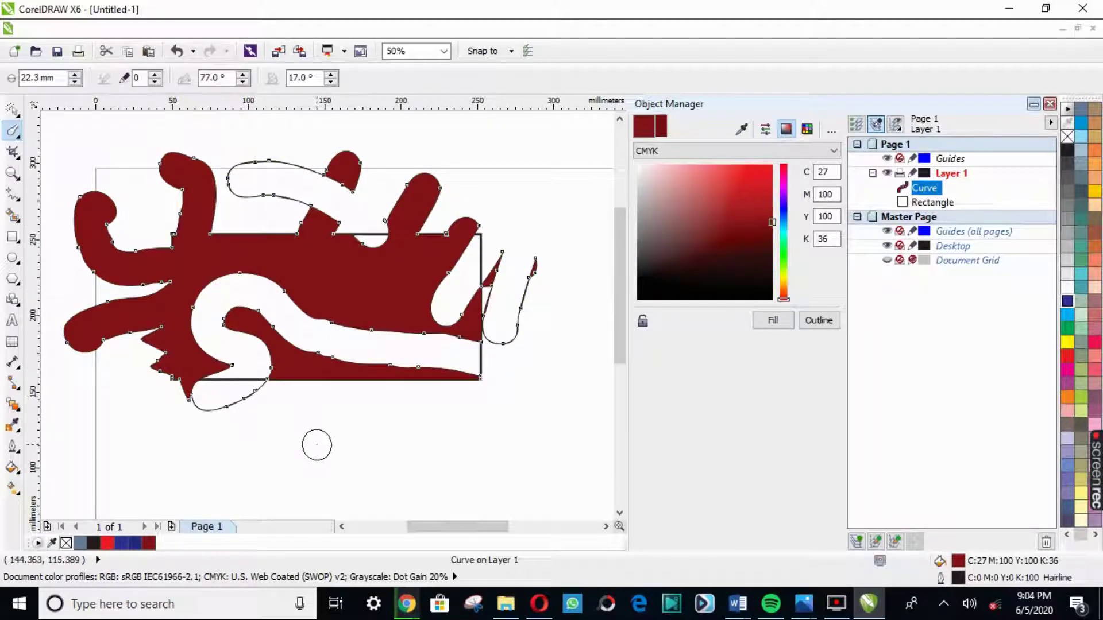
left_click_drag(313, 402, 420, 228)
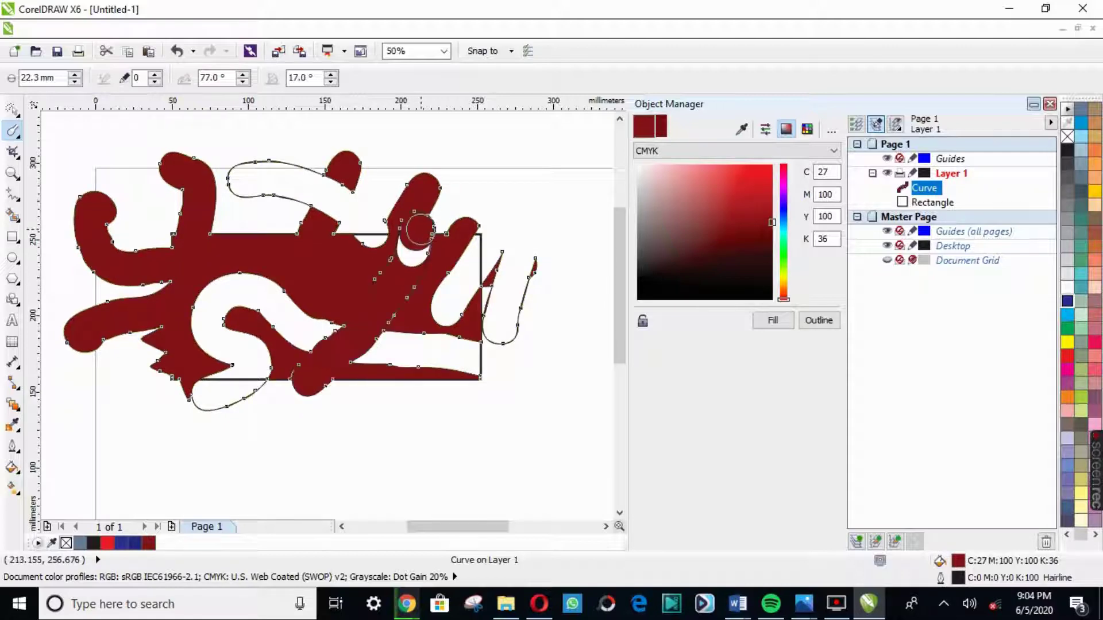
left_click_drag(395, 377, 372, 365)
left_click_drag(353, 285, 353, 284)
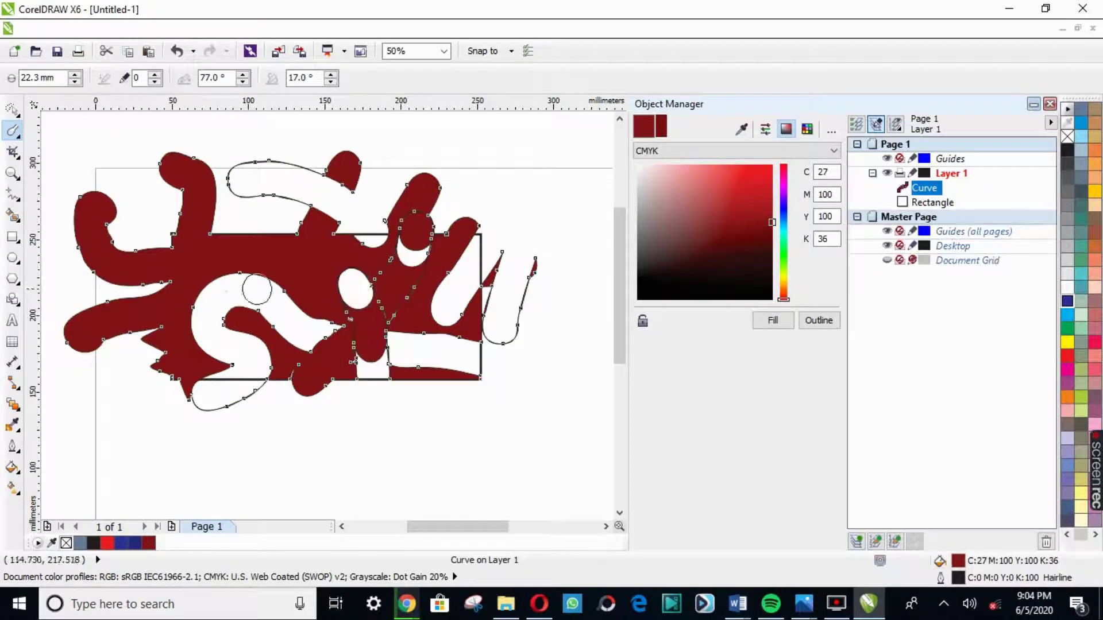
mouse_move(80, 314)
left_mouse_down()
mouse_move(166, 261)
mouse_move(178, 292)
left_mouse_up()
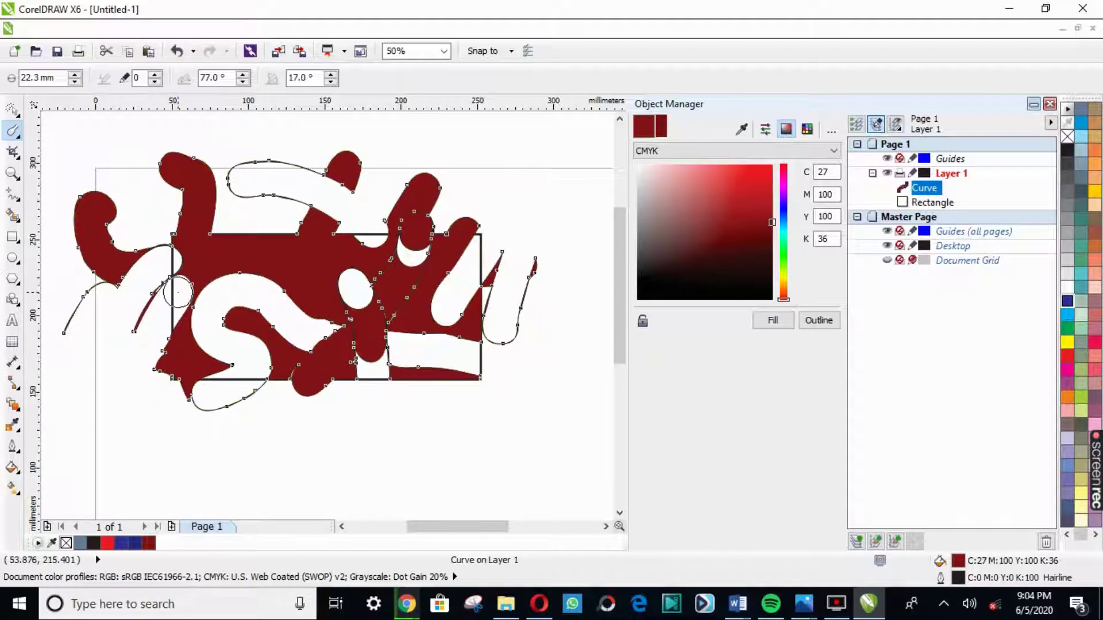
Delete the smudged curve using the Shape tool
key("F10")
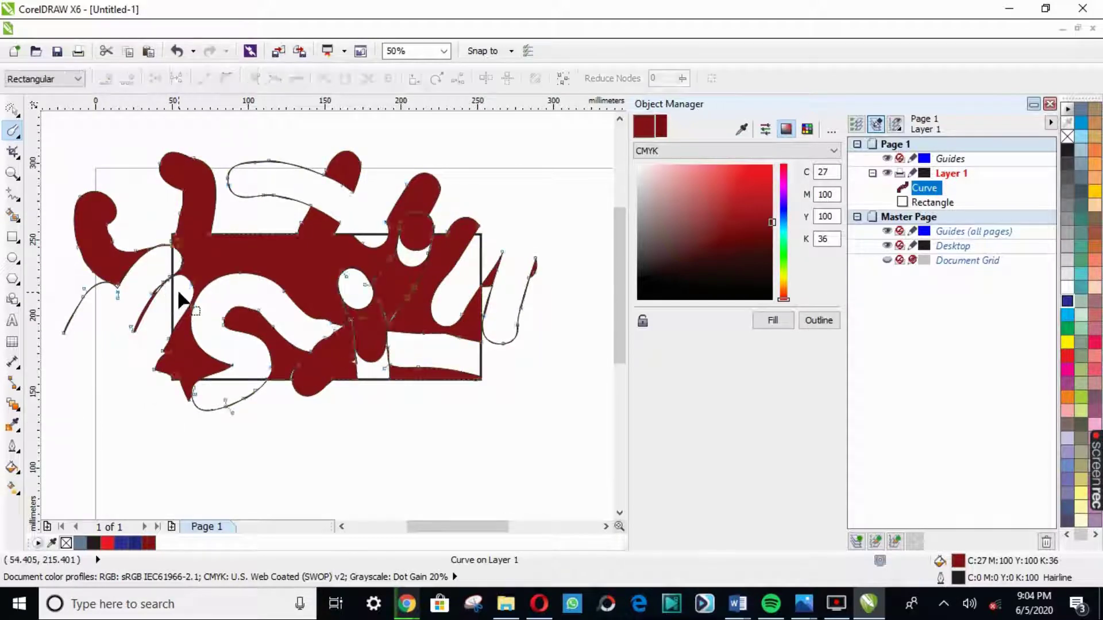
key("ctrl+a")
key("Delete")
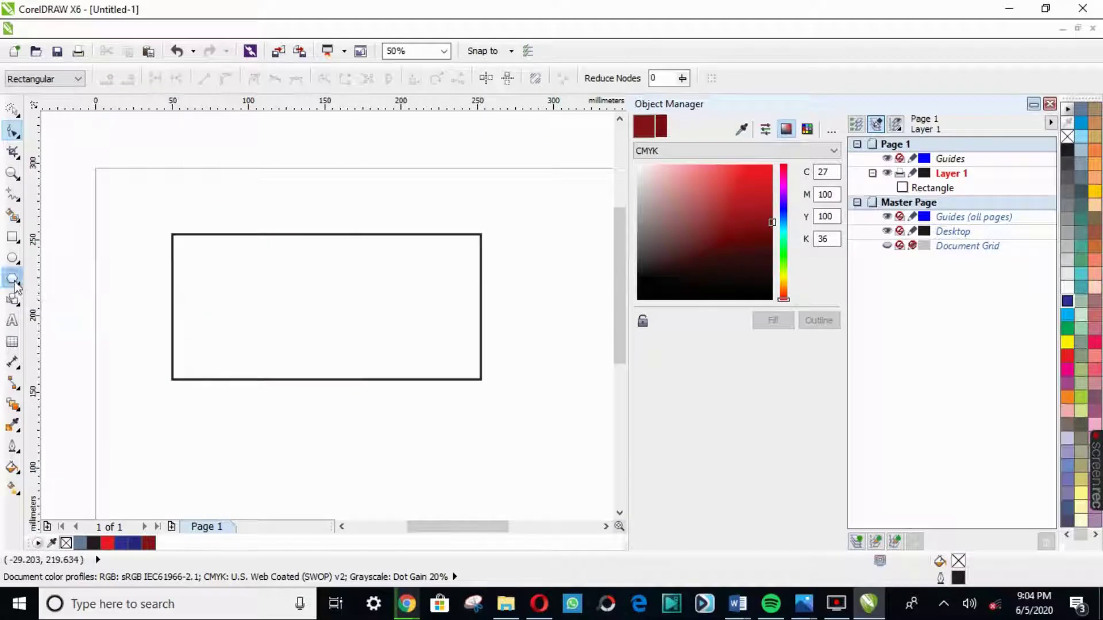
Select the remaining plain rectangle and fill it dark red from the palette
left_click(12, 237)
left_click(283, 305)
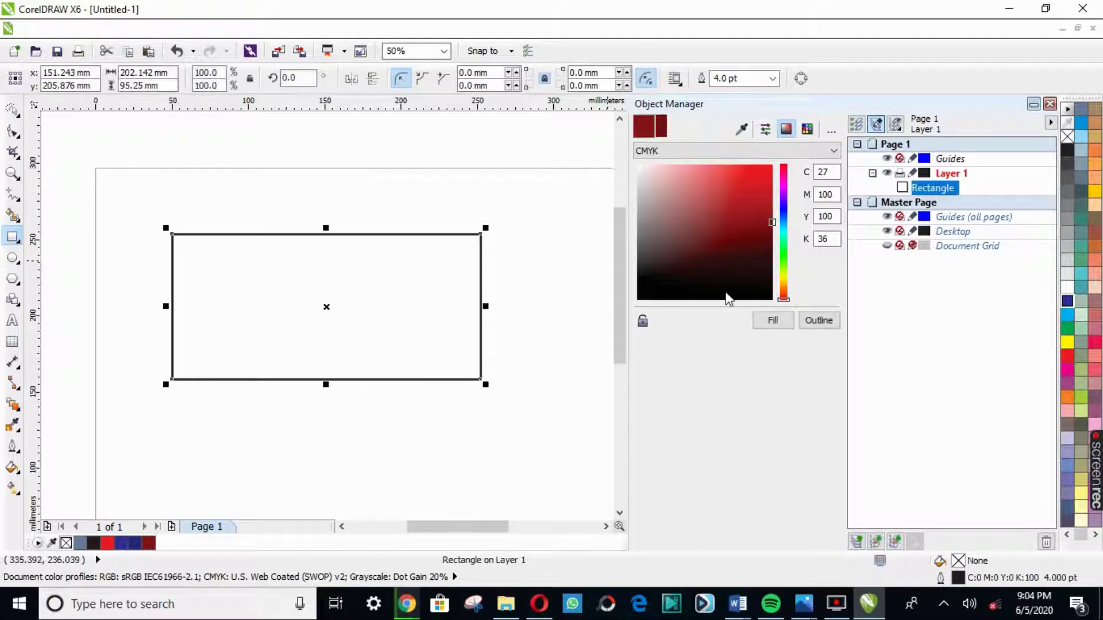
left_click(772, 320)
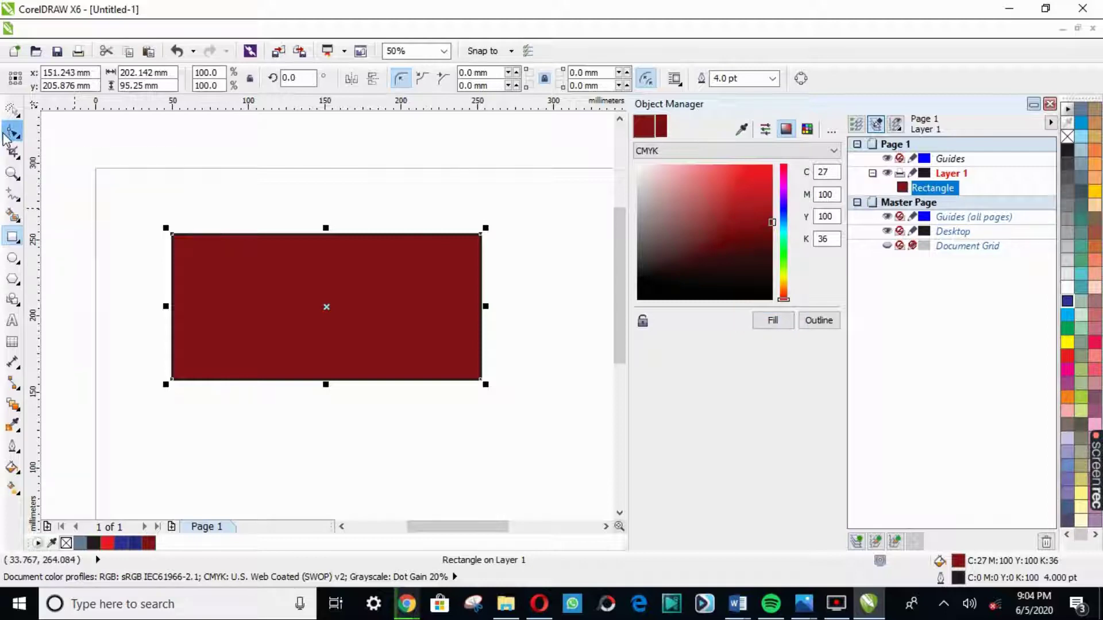
left_click(17, 136)
left_click(57, 166)
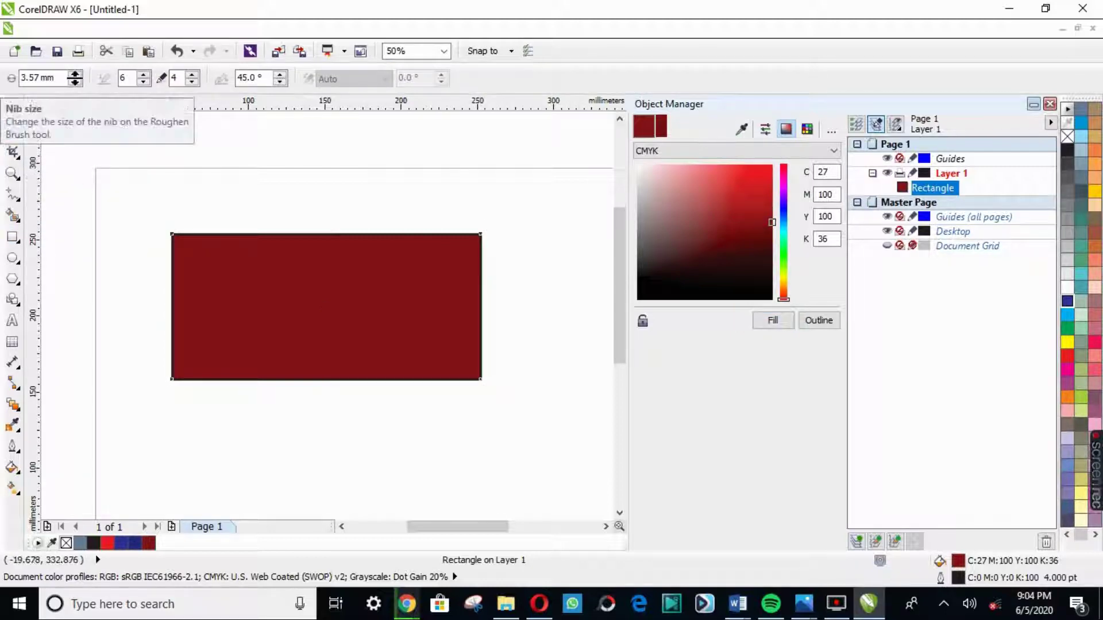
Enlarge the roughen nib to about 10 mm and roughen the top edge into spikes
left_click(75, 74)
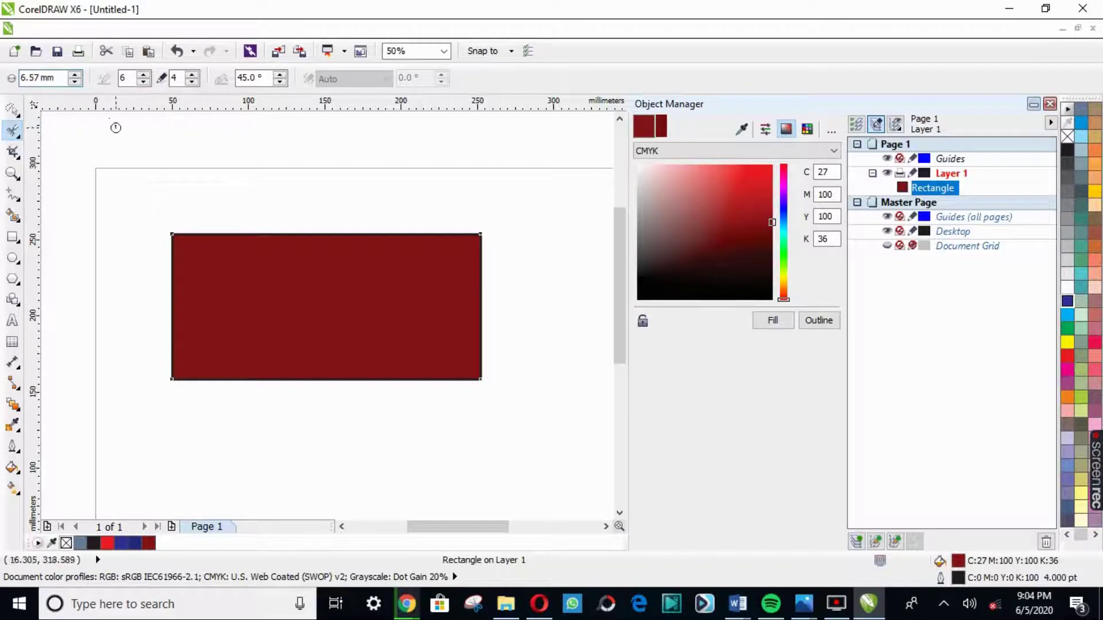
left_click_drag(77, 77, 82, 42)
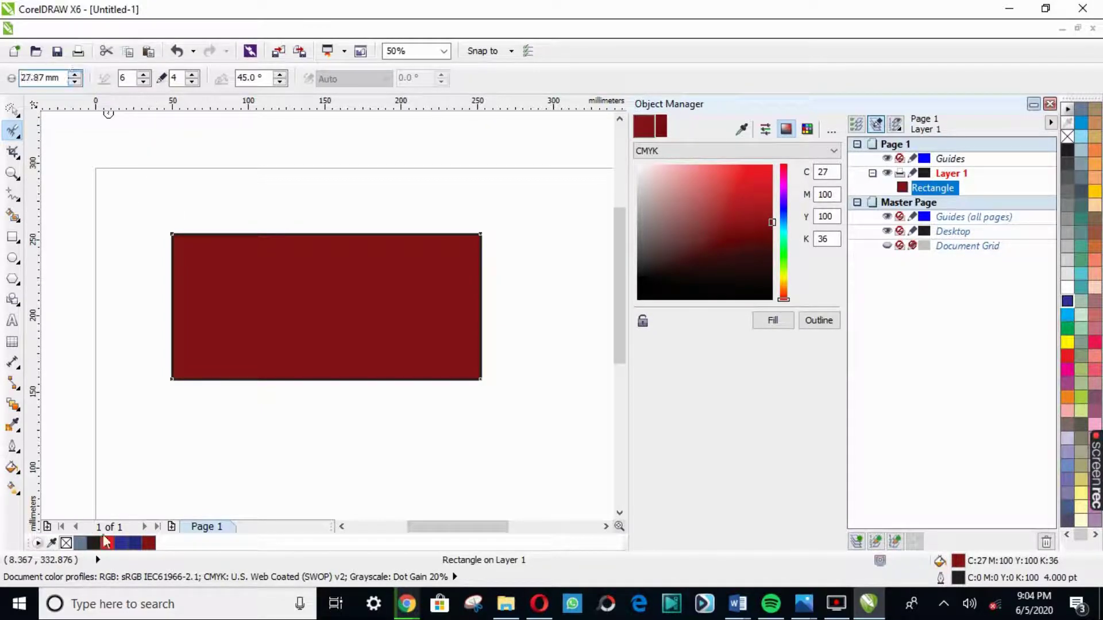
left_click_drag(190, 229, 480, 235)
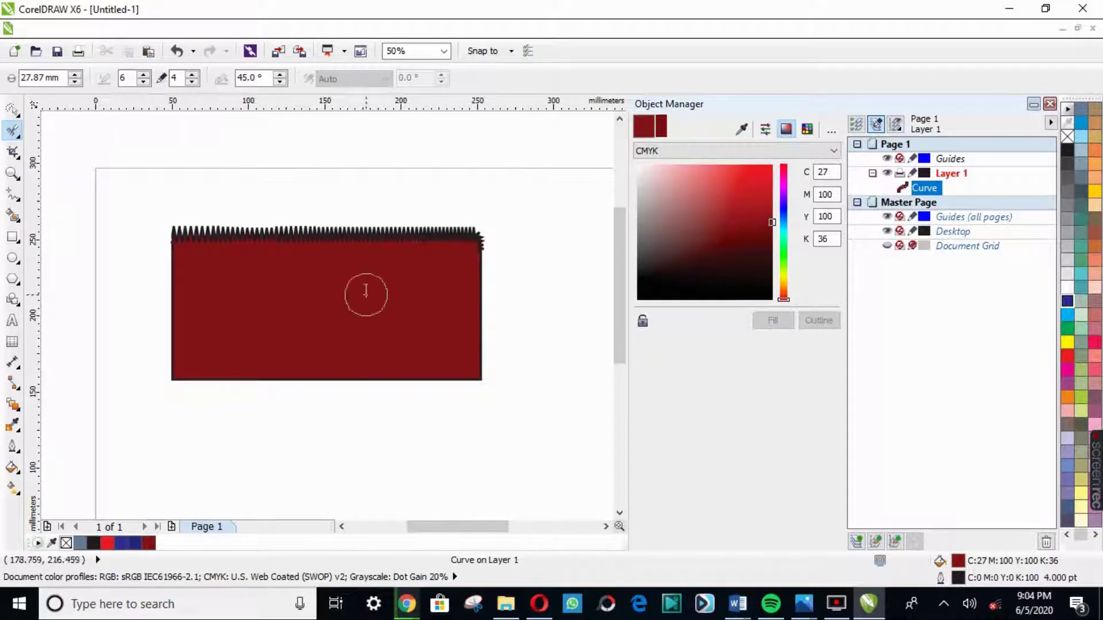
Reselect the spiky red shape and thin its outline to 0.5 pt
key("space")
key("Escape")
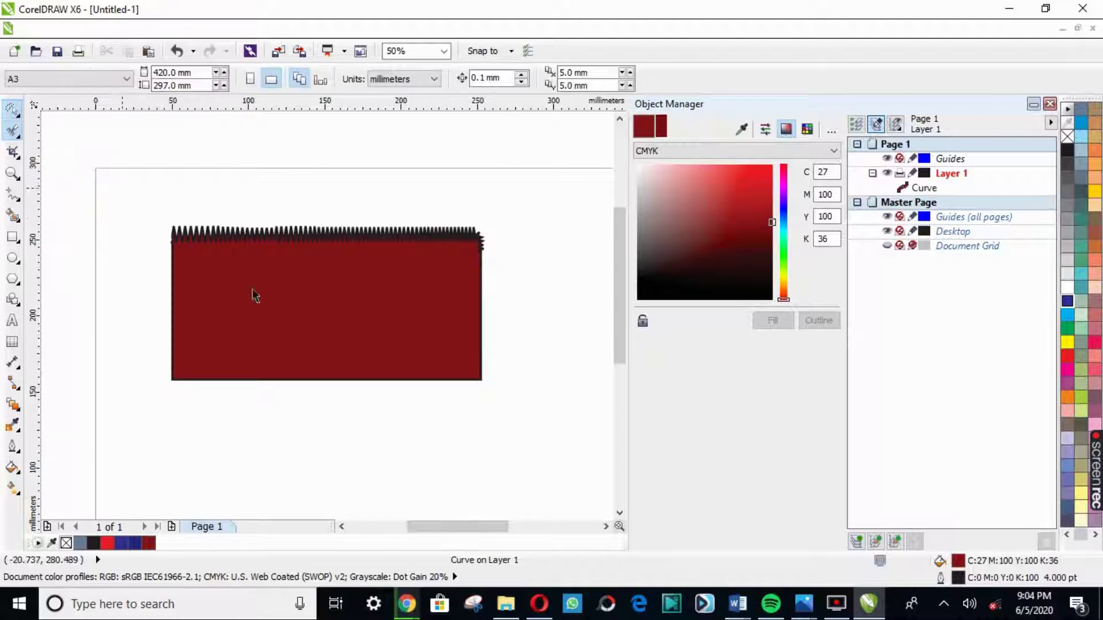
left_click(255, 296)
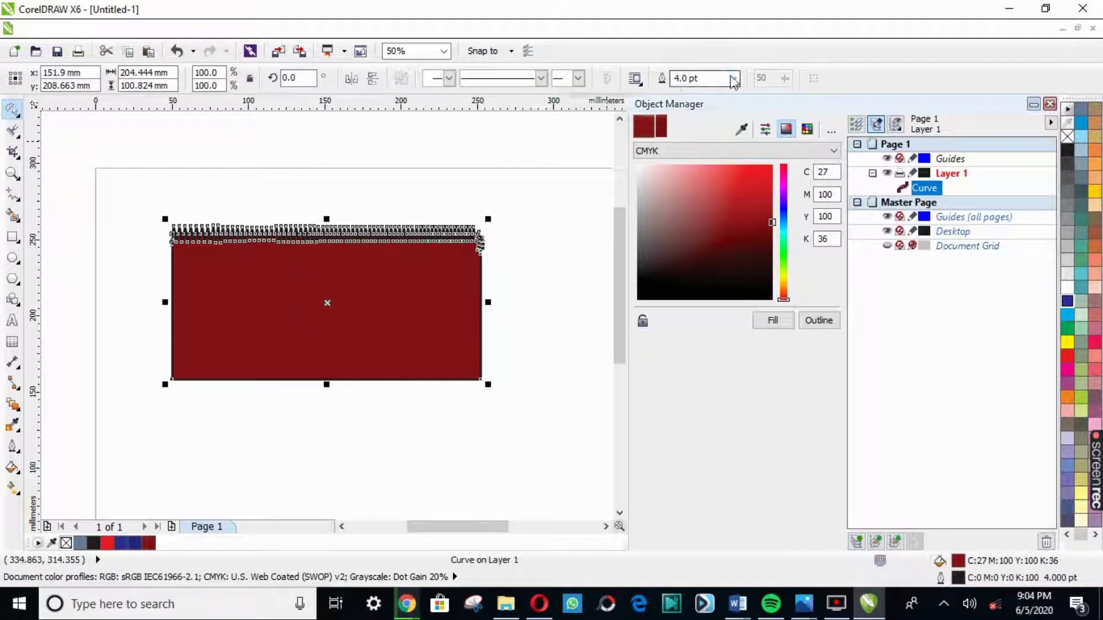
left_click(733, 79)
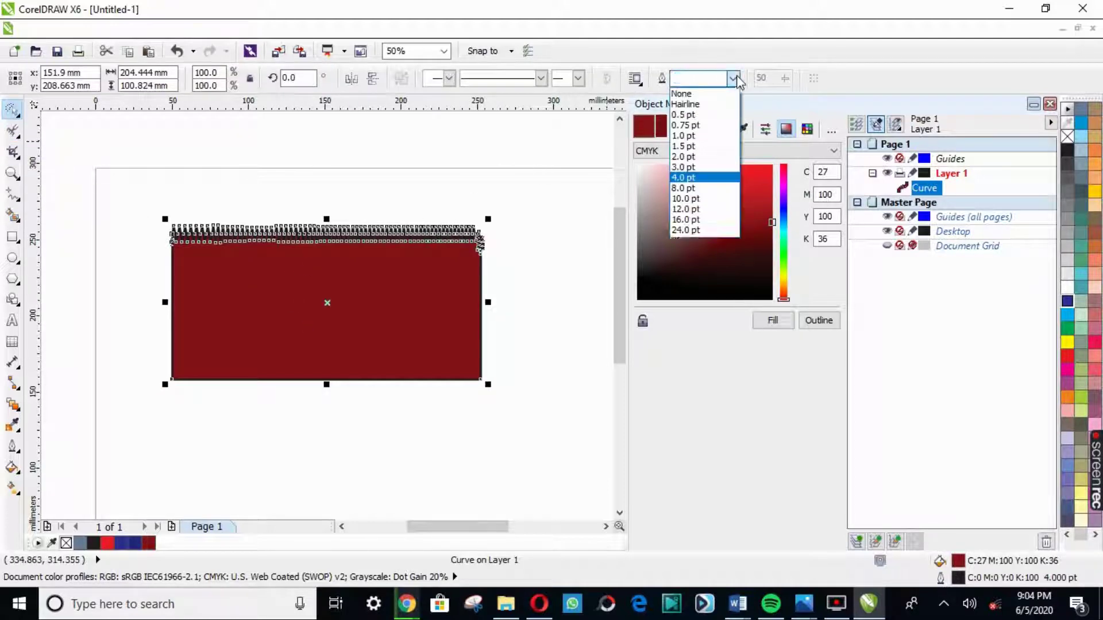
left_click(702, 114)
left_click(265, 197)
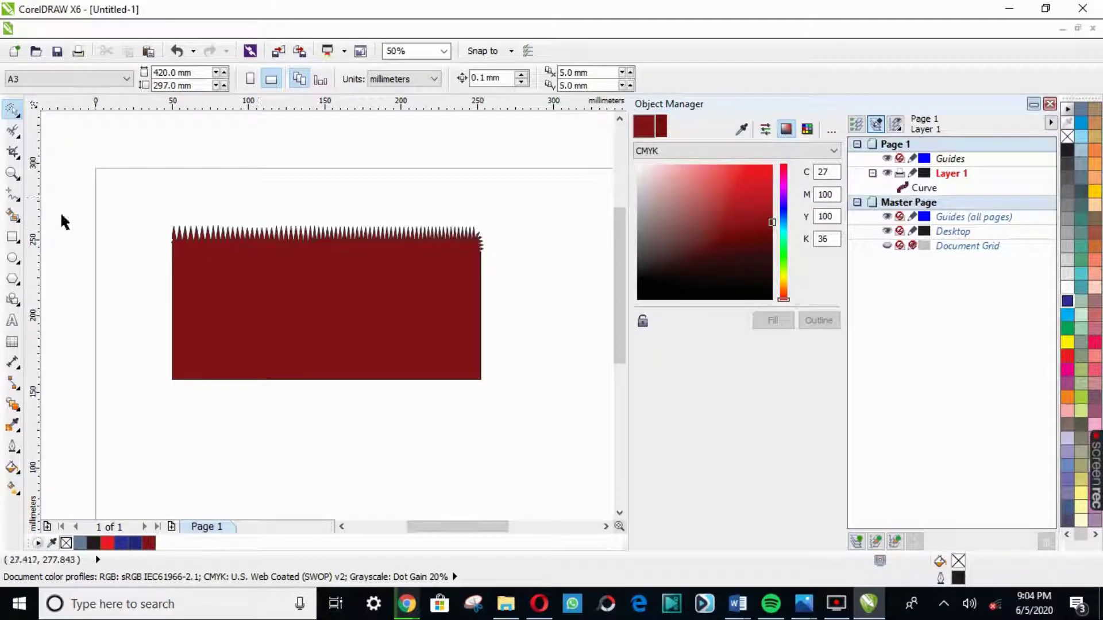
Raise the roughen spike frequency and roughen along the bottom edge
left_click(13, 133)
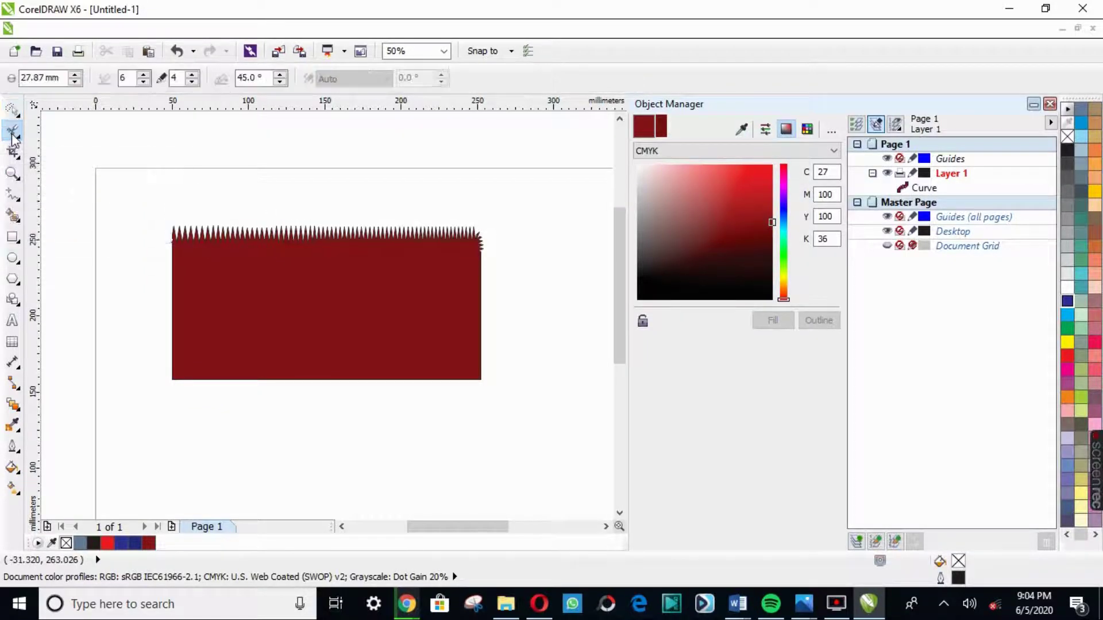
left_click(145, 75)
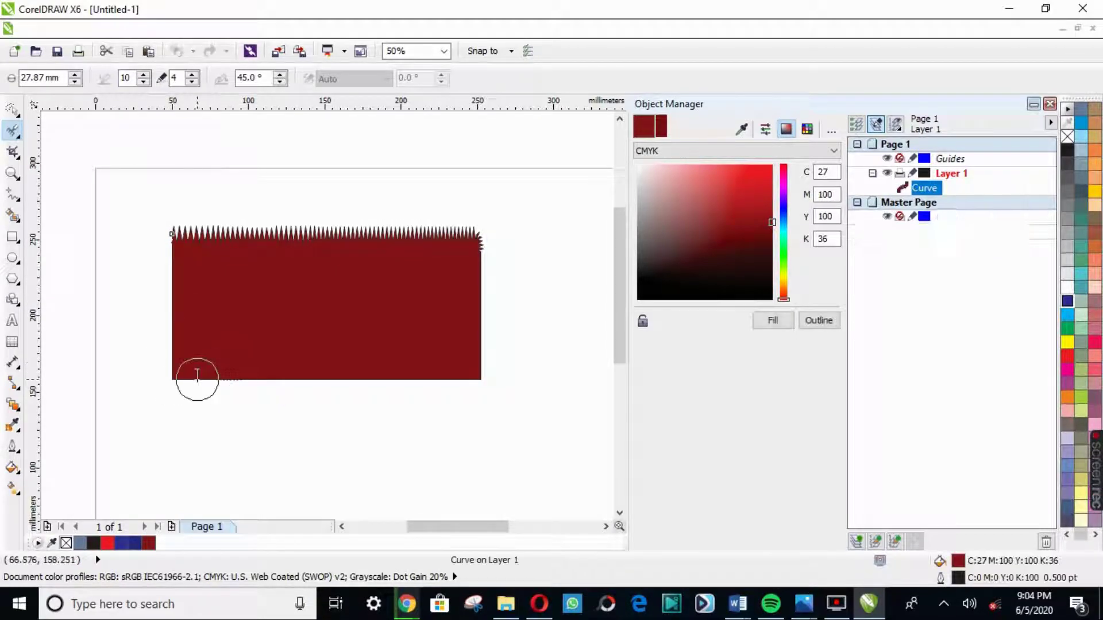
mouse_move(195, 377)
left_mouse_down()
mouse_move(177, 379)
mouse_move(515, 377)
left_mouse_up()
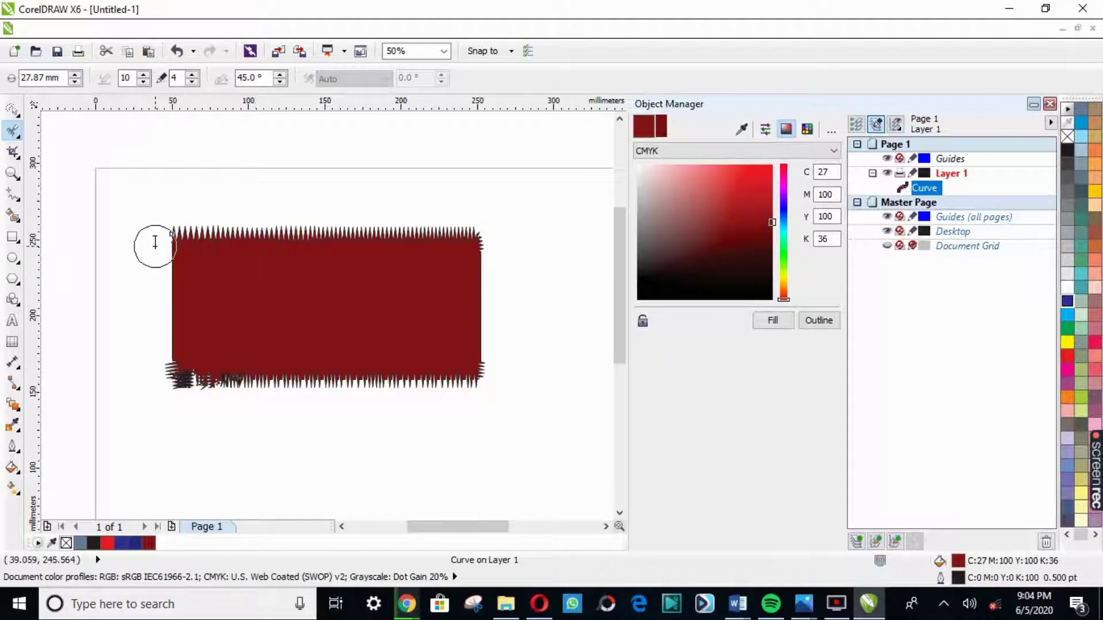
key("ctrl+z")
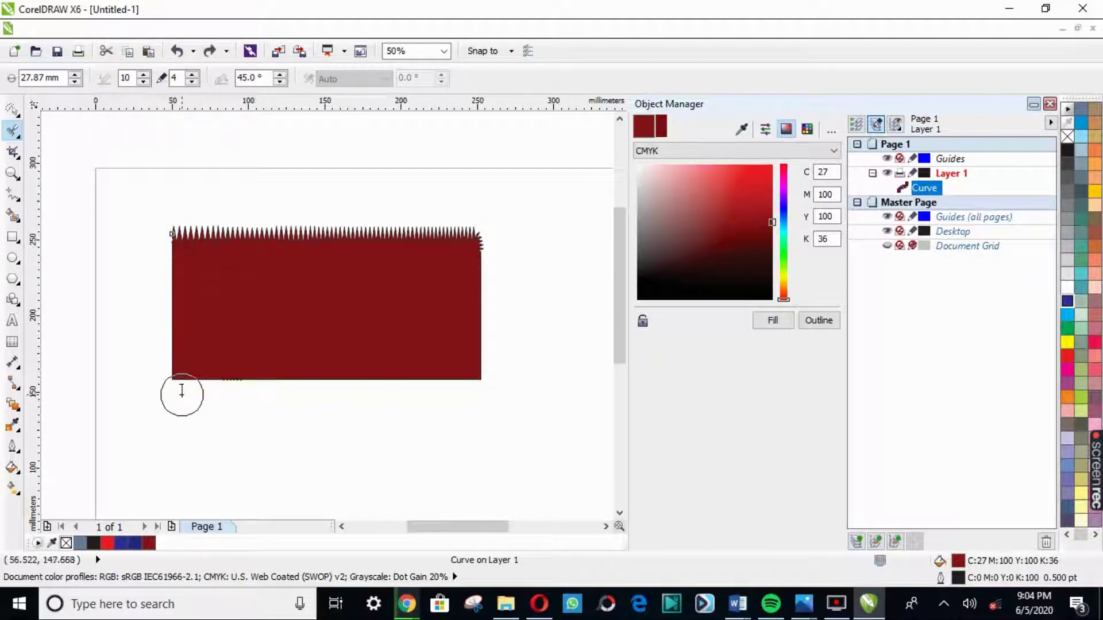
left_click_drag(172, 380, 481, 379)
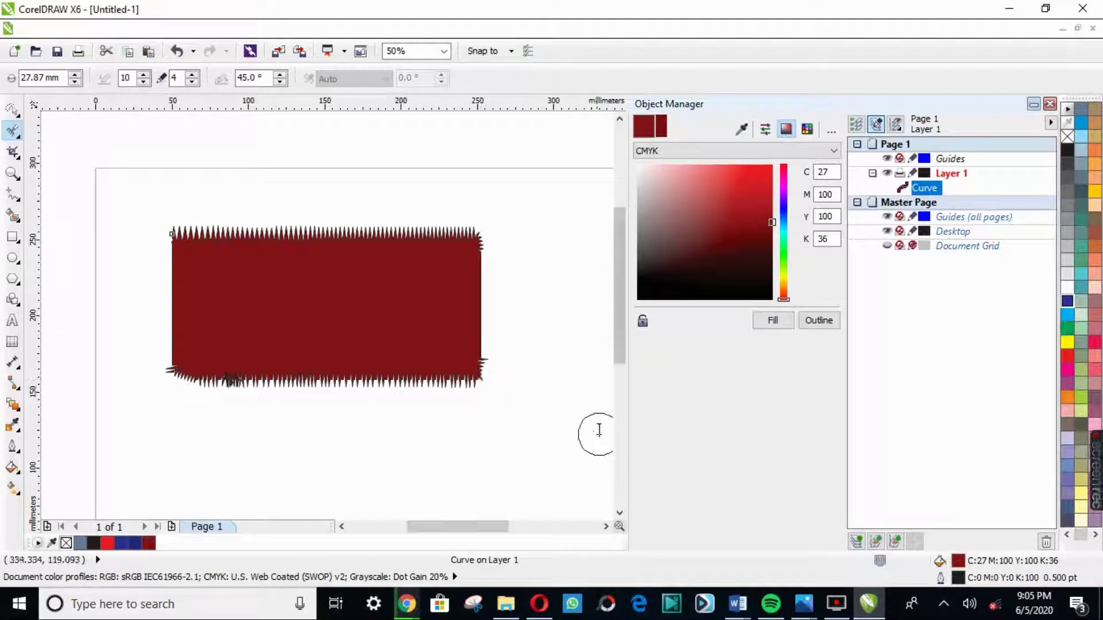
Set roughen dryness to 3, roughen the left edge, and reset tilt to 0°
left_click(193, 74)
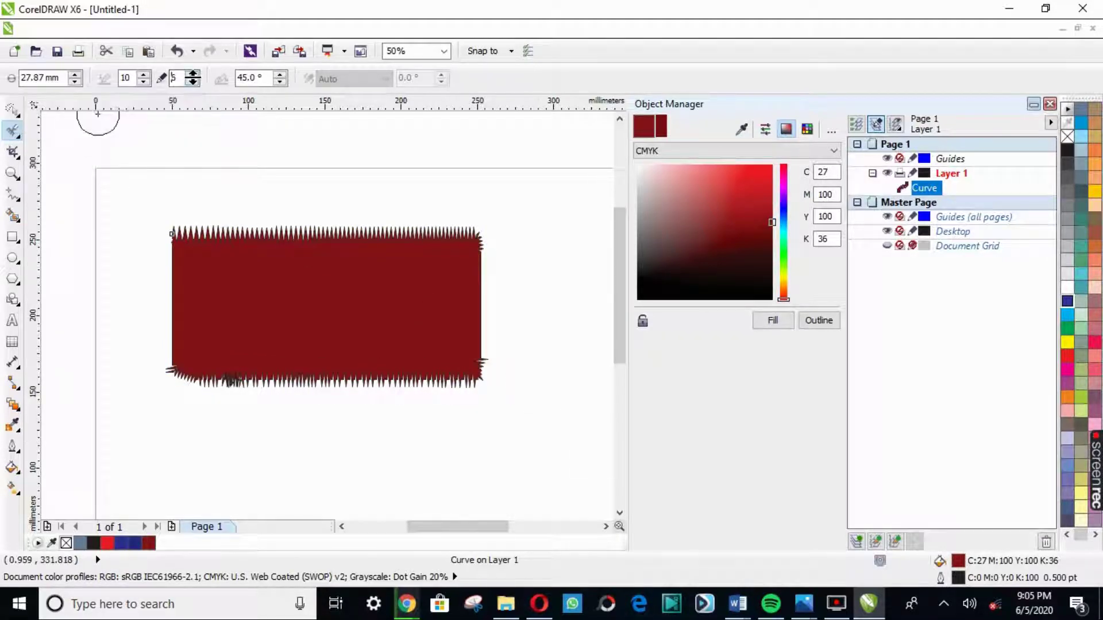
left_click_drag(201, 55, 198, 65)
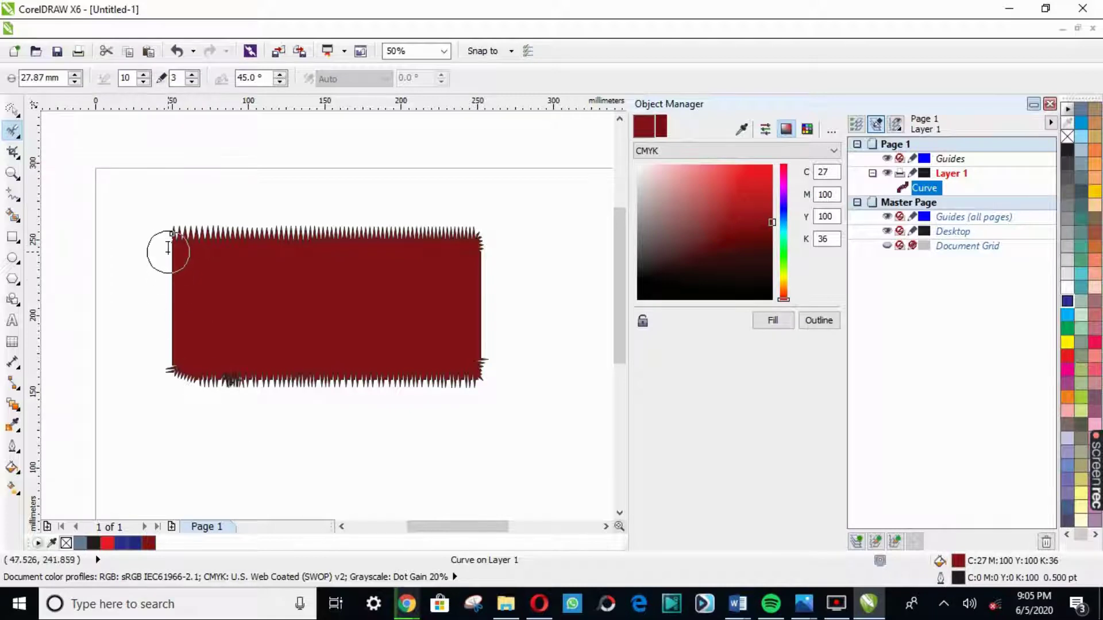
left_click_drag(170, 251, 173, 370)
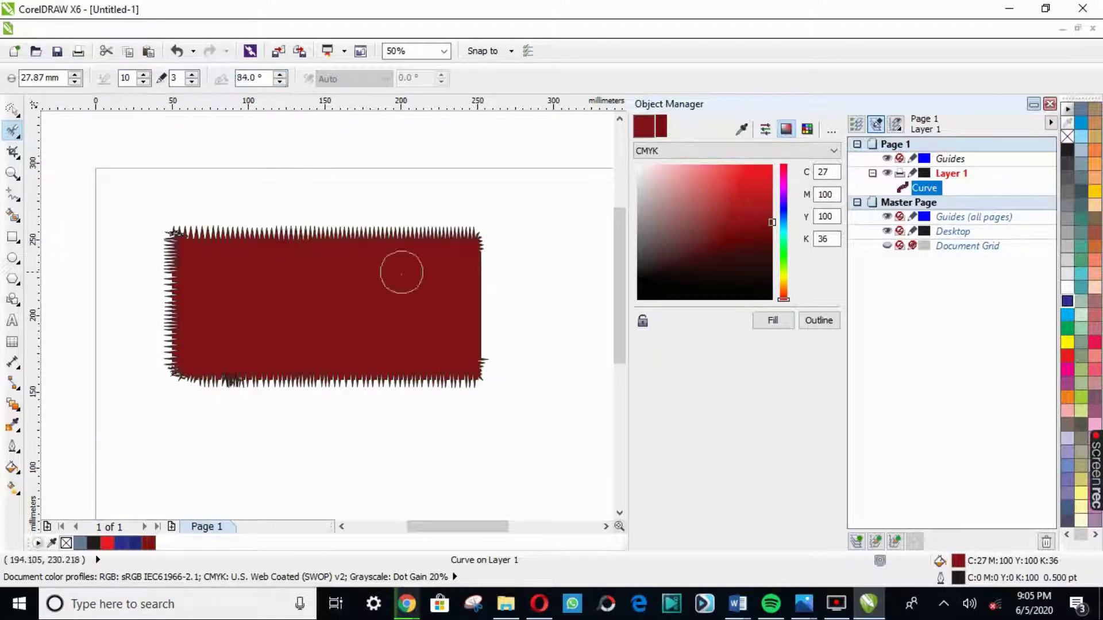
left_click_drag(472, 248, 483, 266)
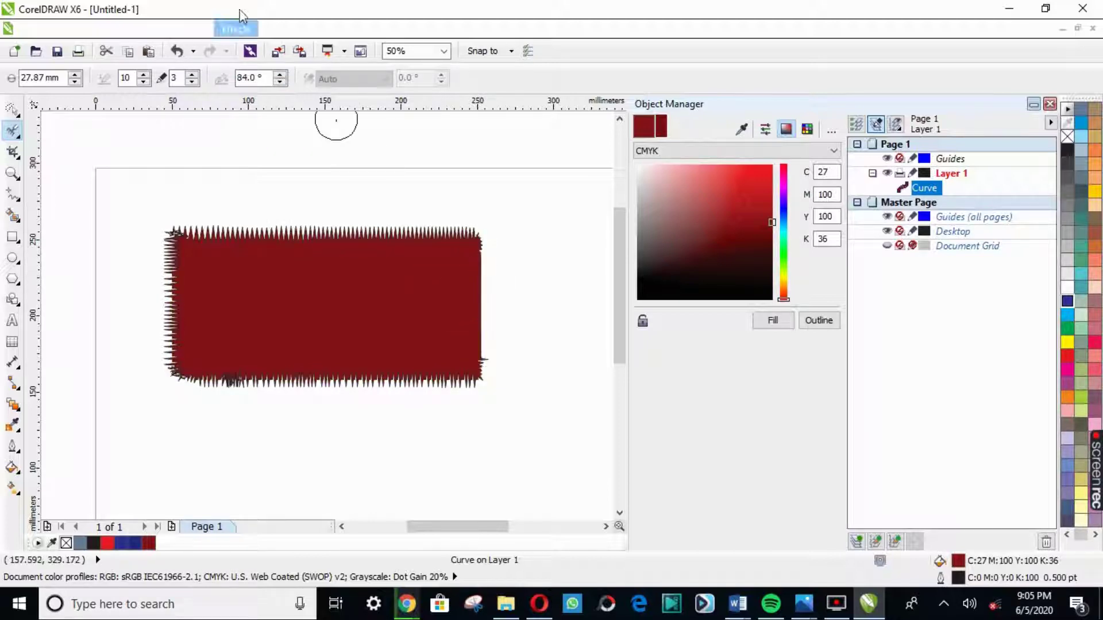
type("0")
key("Return")
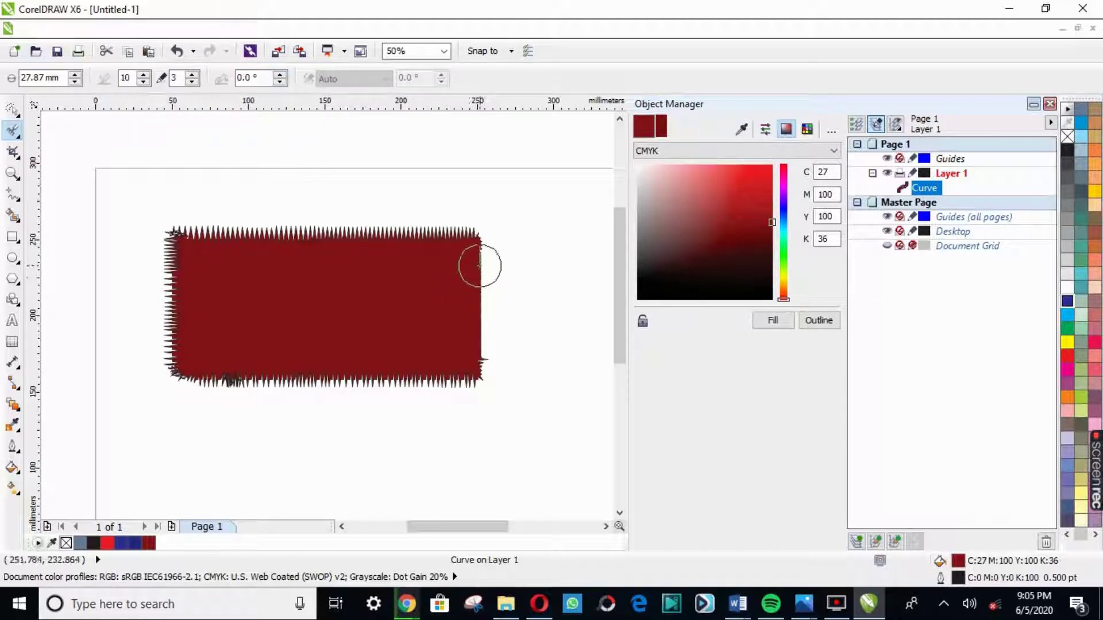
Roughen the right edge, bottom corners and whole bottom edge, then show the curve's nodes
mouse_move(479, 265)
left_mouse_down()
mouse_move(481, 362)
mouse_move(433, 374)
left_mouse_up()
left_click_drag(148, 350, 172, 370)
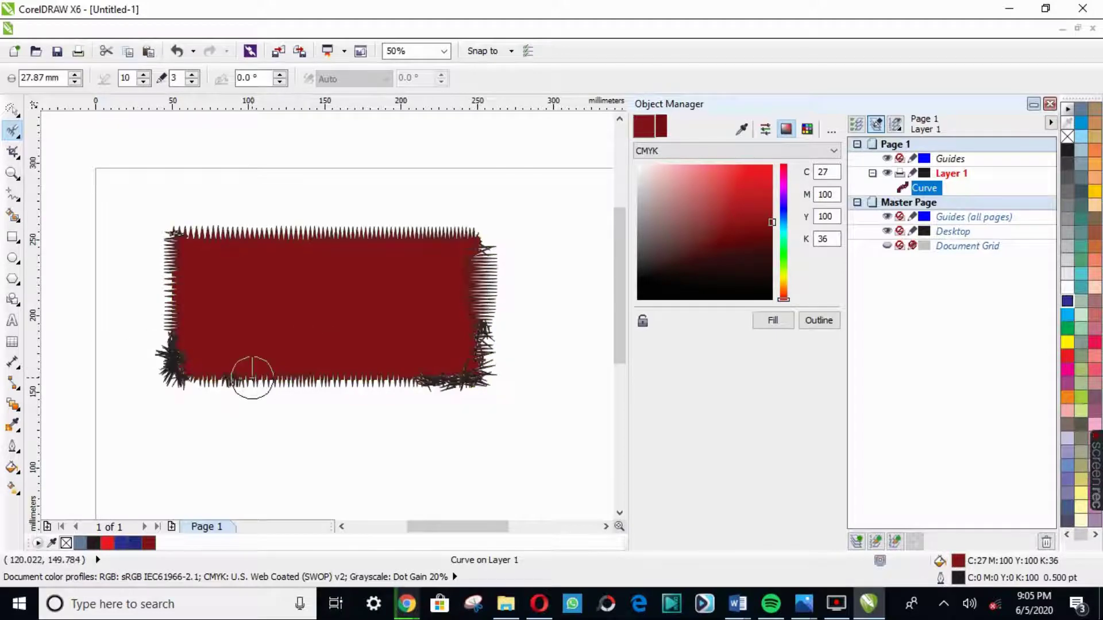
mouse_move(252, 378)
left_mouse_down()
mouse_move(206, 382)
mouse_move(402, 386)
left_mouse_up()
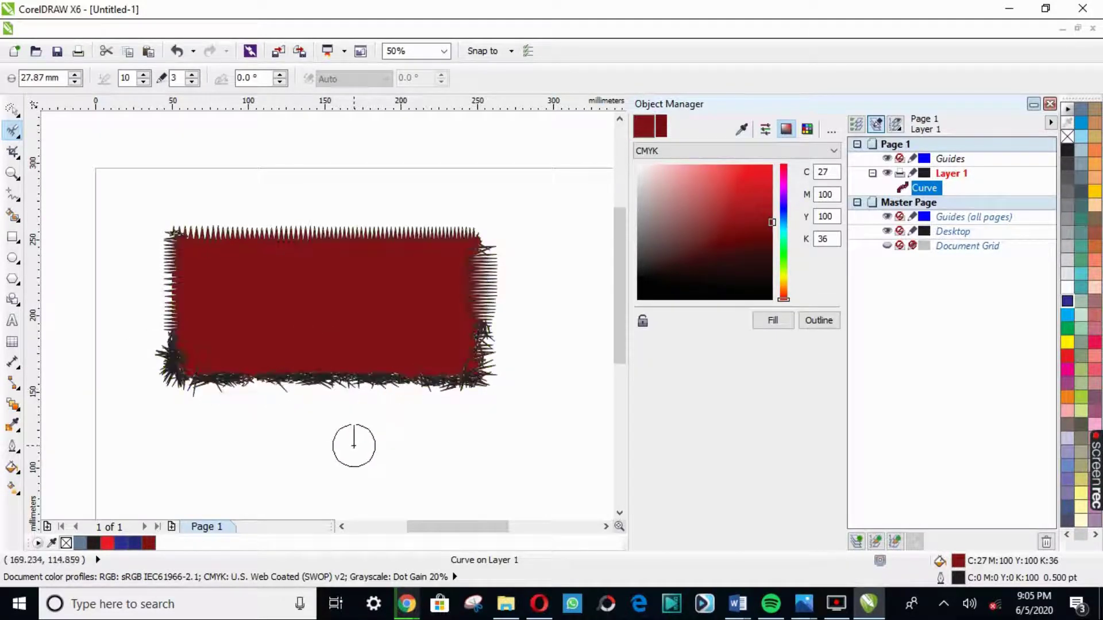
key("F10")
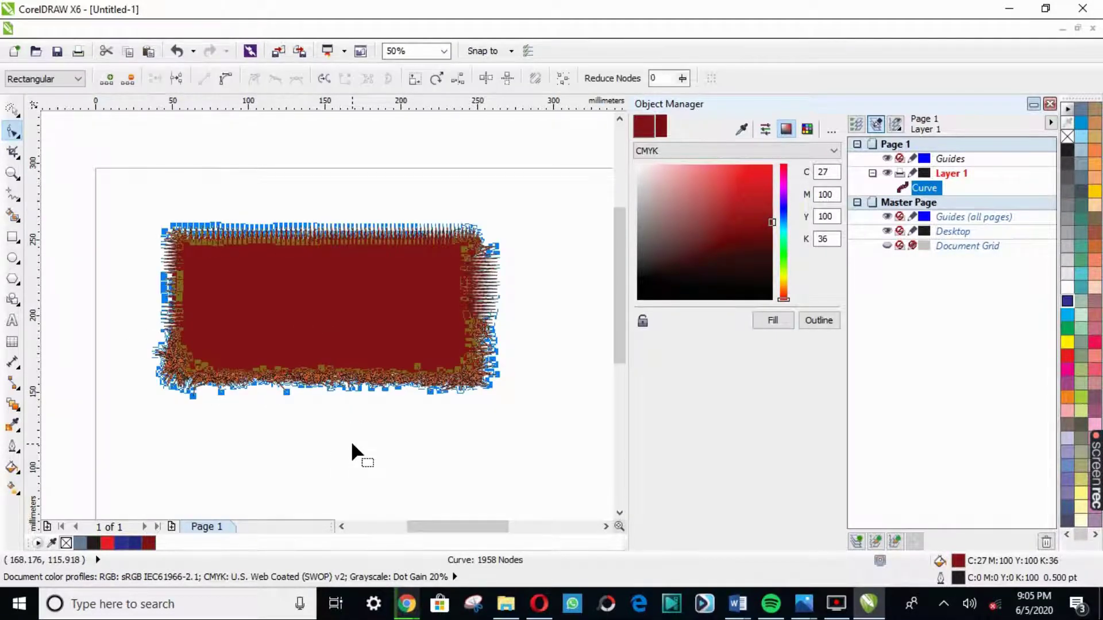
Delete the roughened shape and draw a new dark red rectangle on the page's upper-left
key("Delete")
left_click(18, 242)
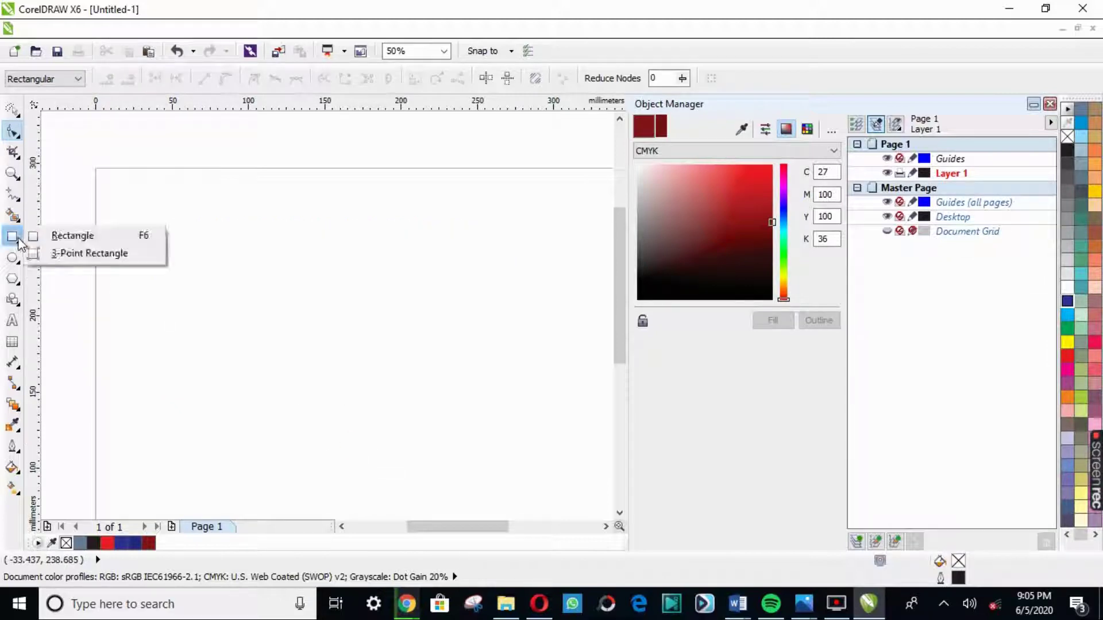
left_click(128, 228)
left_click_drag(153, 215, 397, 386)
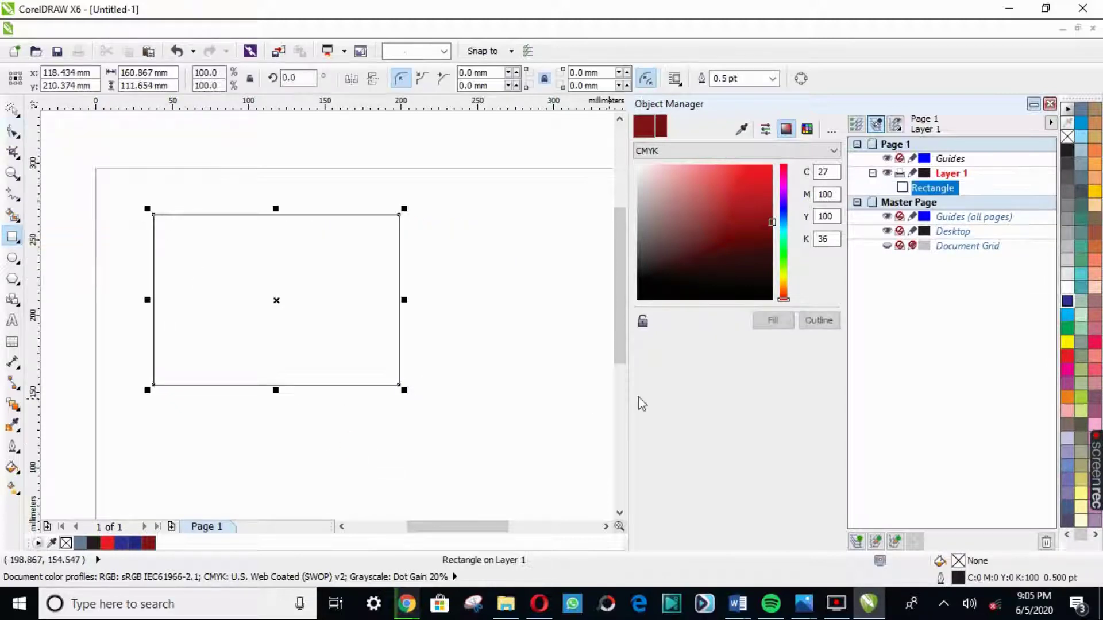
left_click(775, 324)
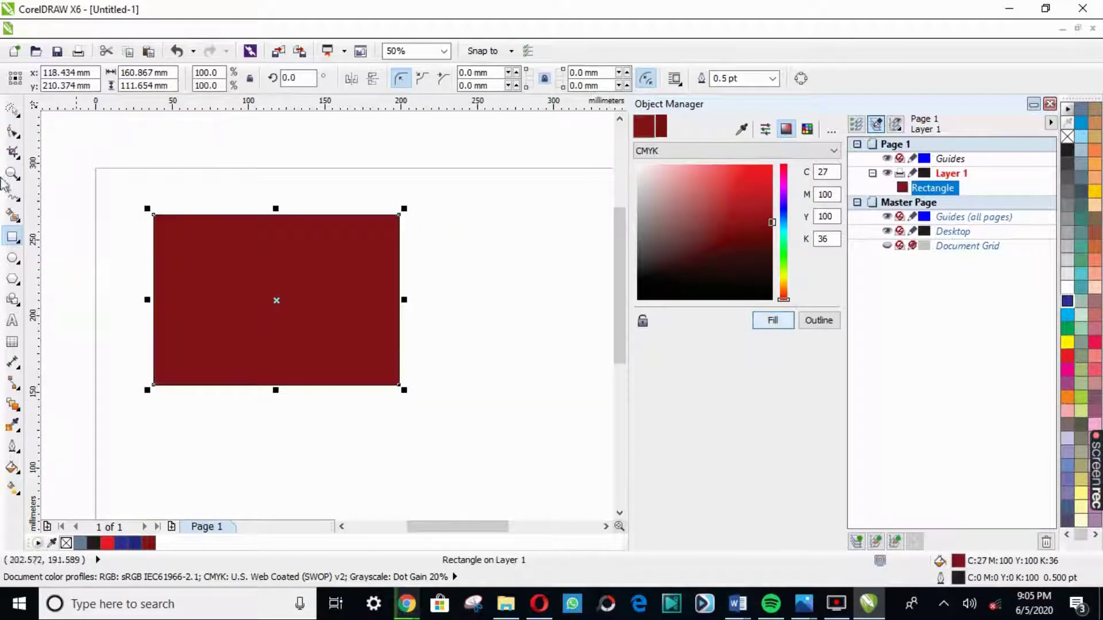
Try rotated duplicates of the rectangle with Free Transform, then undo them
left_click(17, 135)
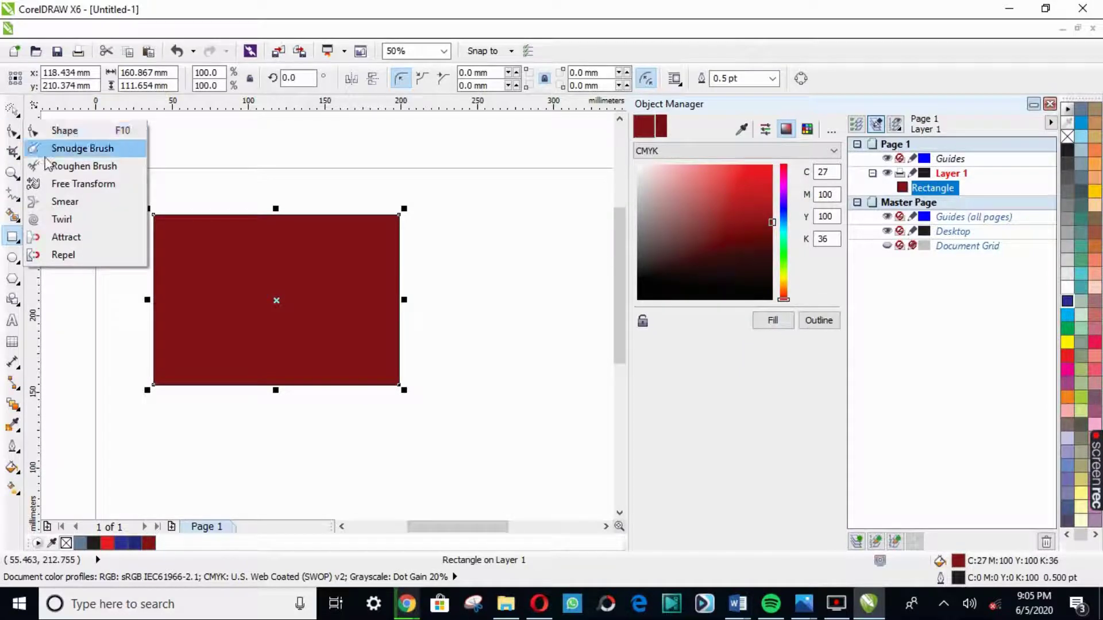
left_click(70, 183)
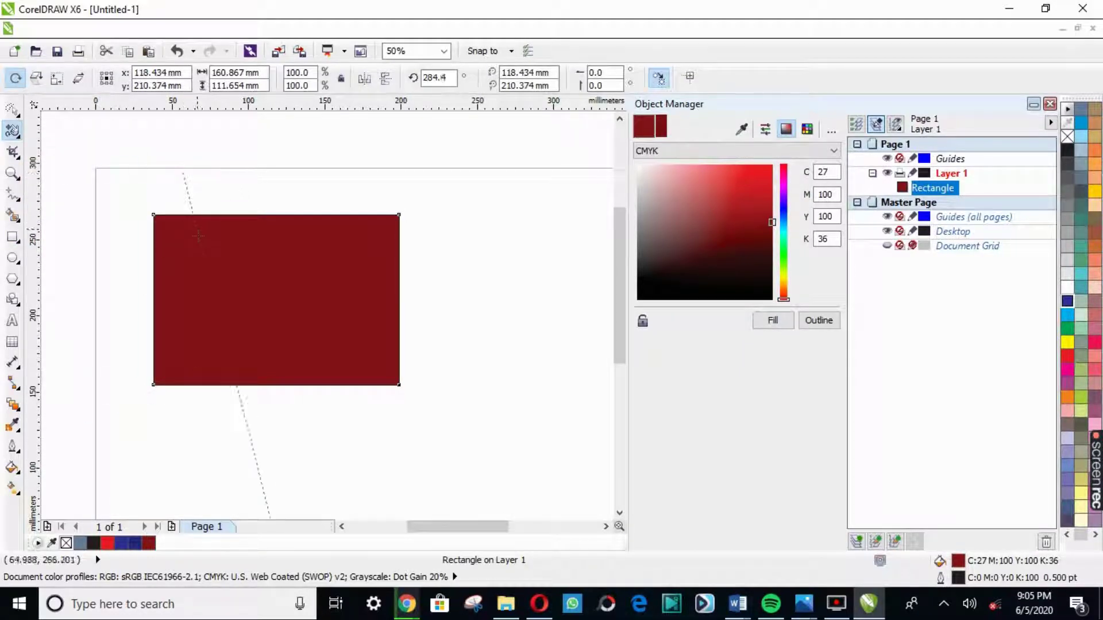
left_click_drag(198, 236, 200, 237)
left_click_drag(149, 269, 128, 418)
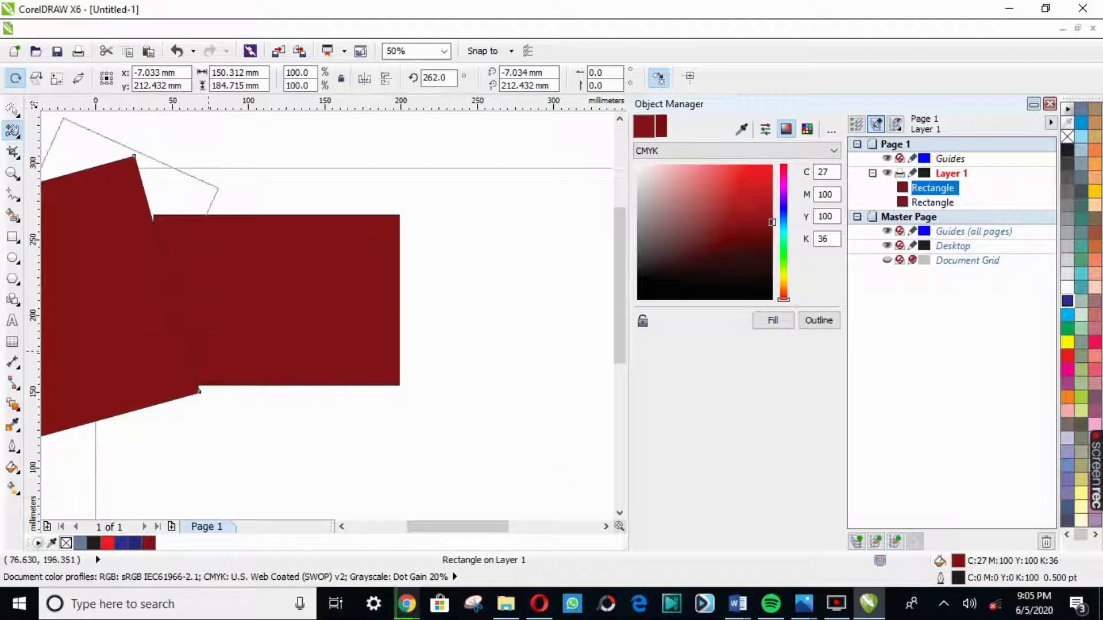
scroll(148, 257, "down", 2)
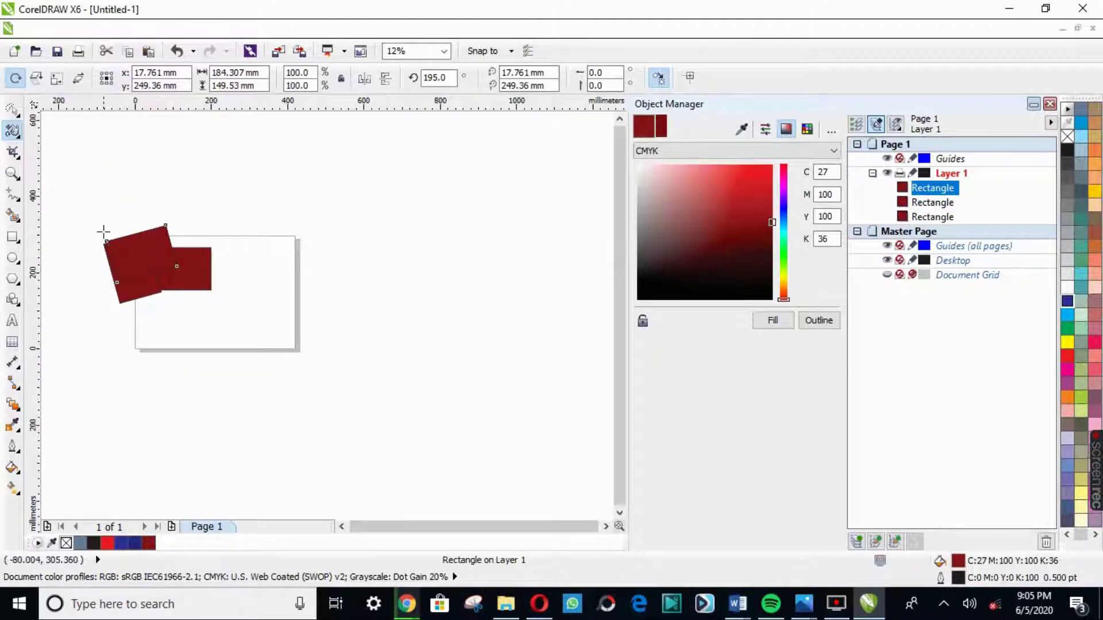
scroll(104, 232, "up", 2)
scroll(104, 251, "down", 1)
key("ctrl+z")
key("ctrl+z")
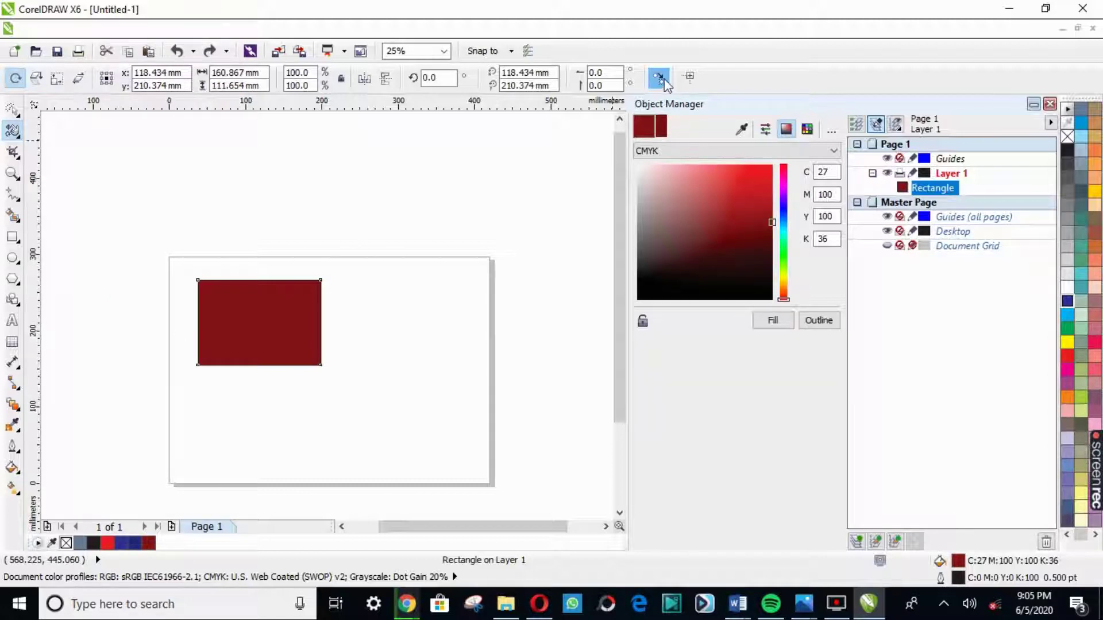
Make a tilted rotated copy of the rectangle and move it toward the page's right side
mouse_move(311, 304)
left_mouse_down()
mouse_move(196, 314)
mouse_move(340, 188)
mouse_move(378, 204)
left_mouse_up()
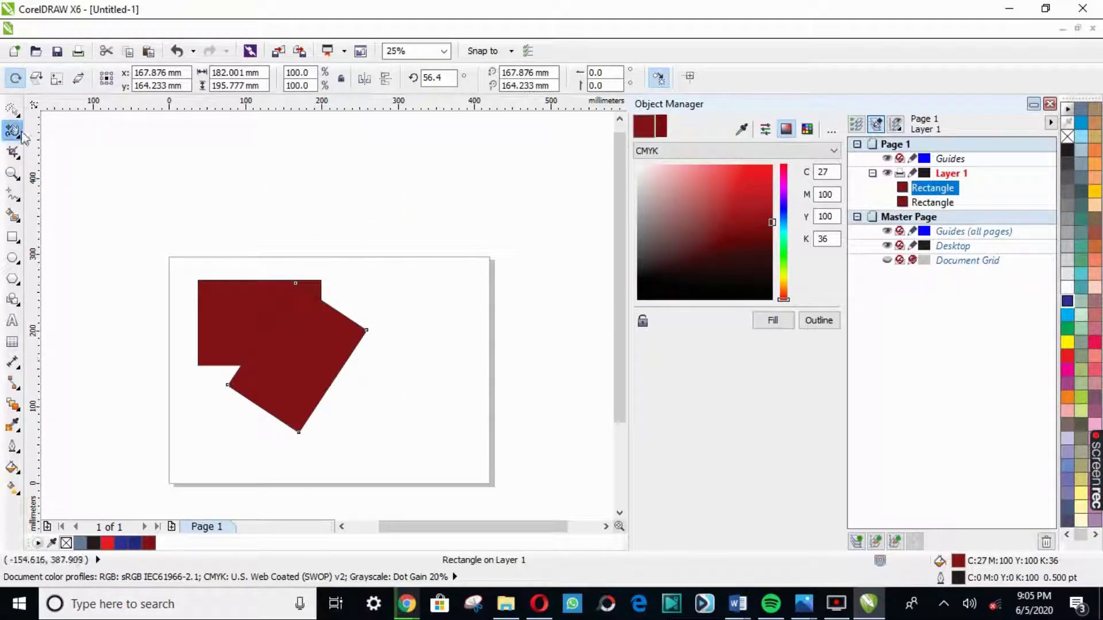
left_click(11, 110)
left_click_drag(294, 359, 394, 343)
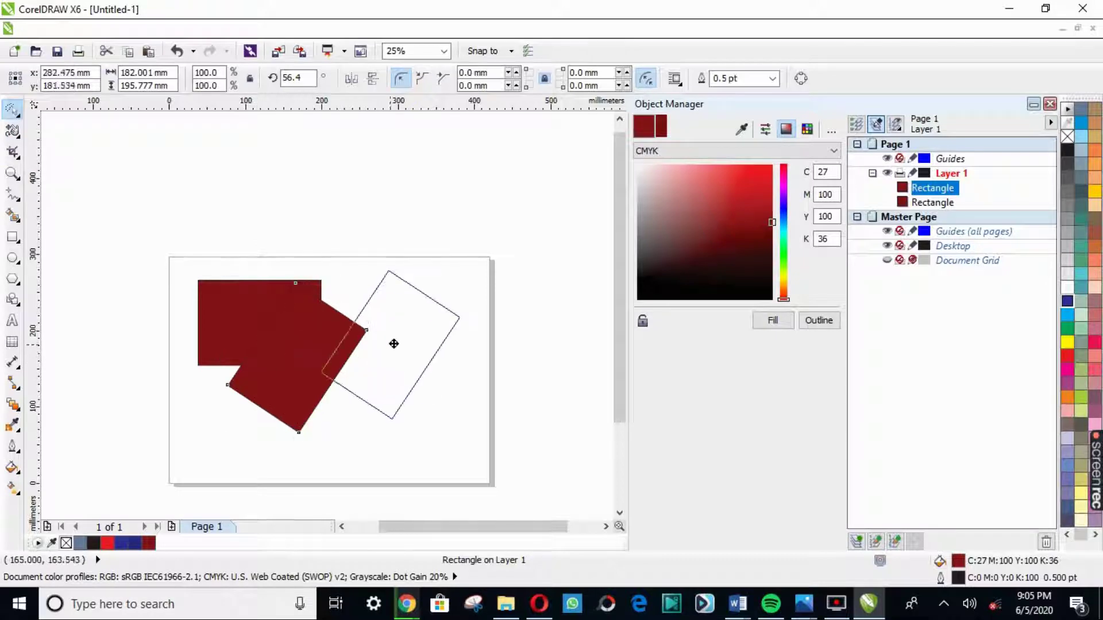
Fan more rotated duplicates over the tilted rectangle, giving five dark red rectangles
left_click(13, 132)
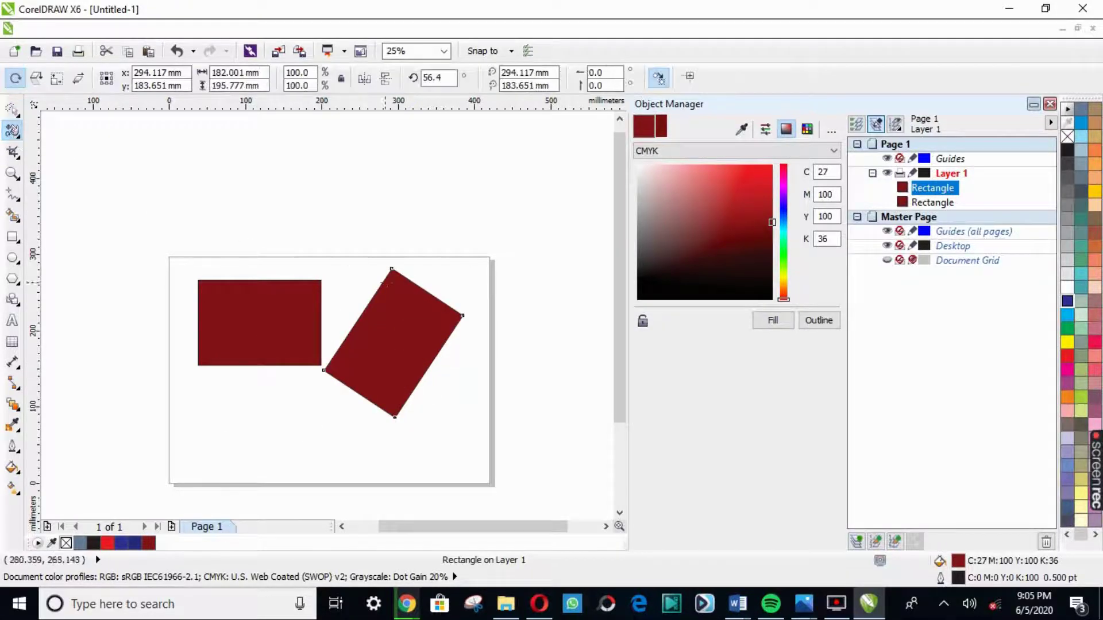
left_click_drag(325, 371, 343, 368)
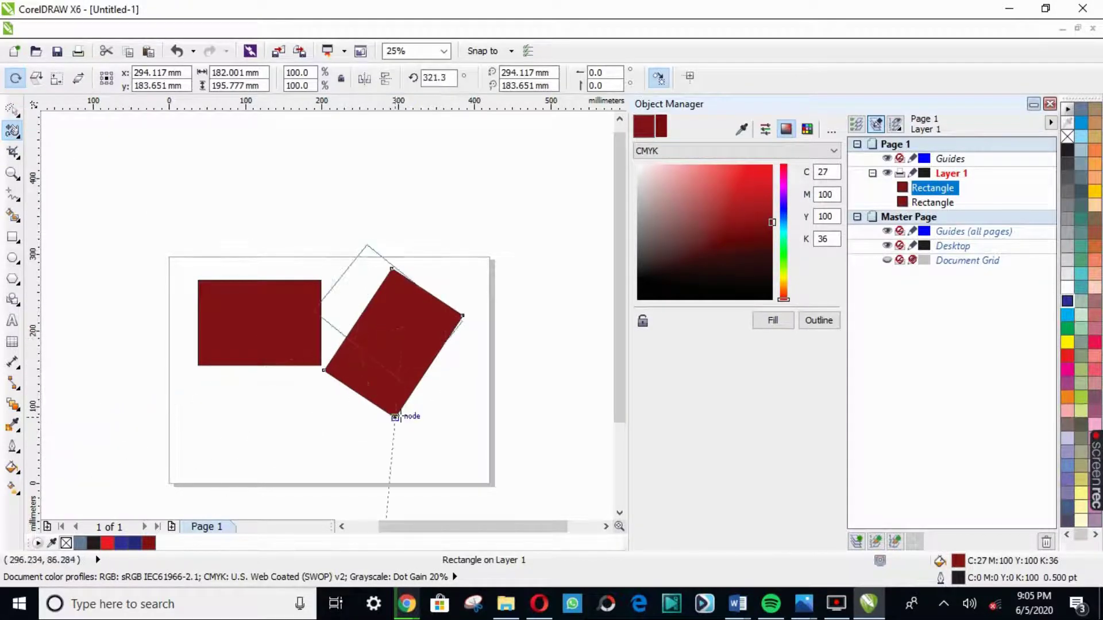
left_click_drag(343, 372, 454, 412)
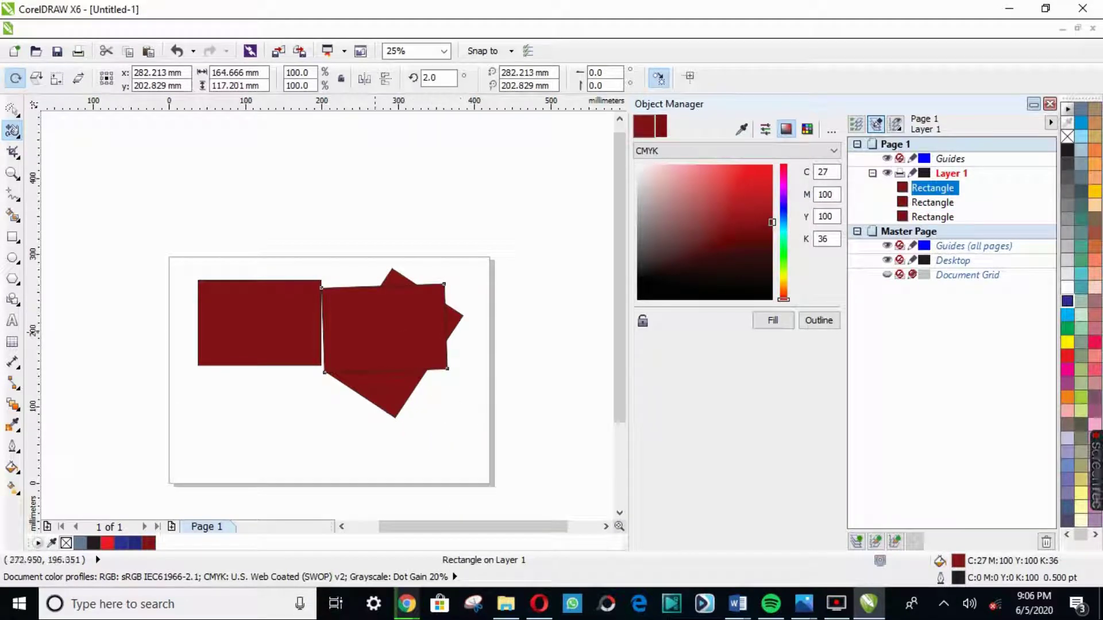
left_click_drag(347, 333, 371, 267)
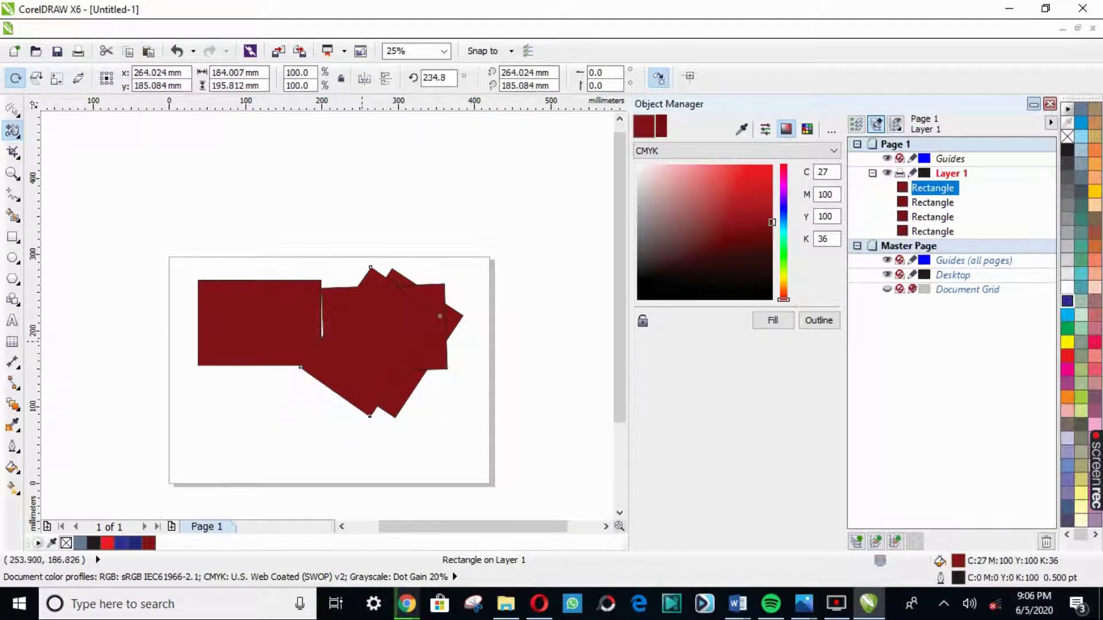
left_click_drag(369, 415, 356, 402)
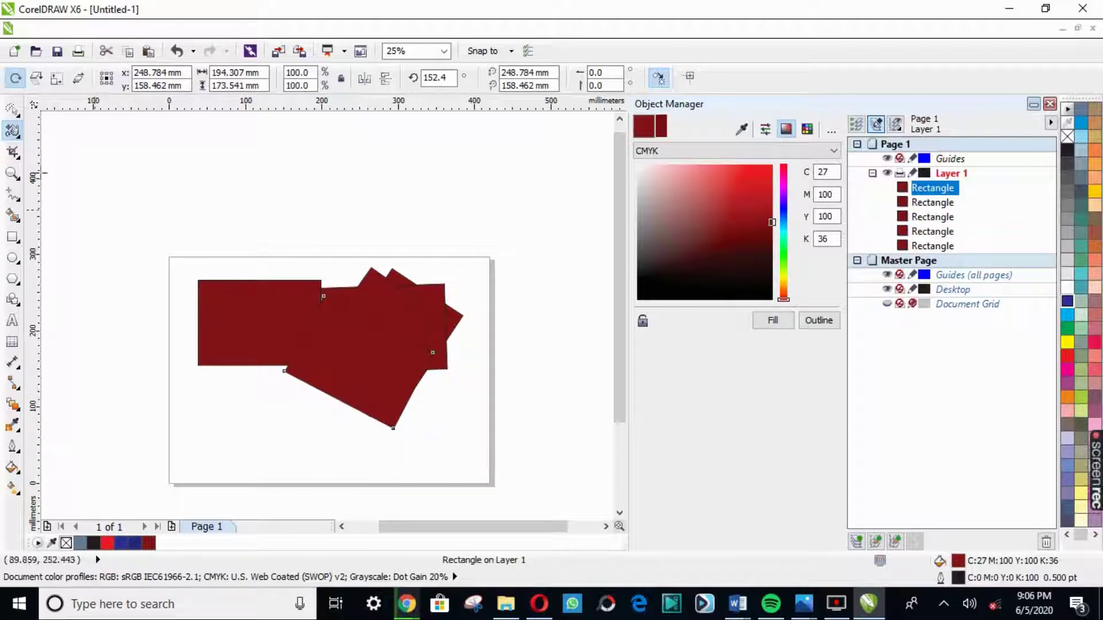
left_click(12, 109)
Move the left rectangle off-page to the upper left and fan rotated copies around its corner
left_click(233, 323)
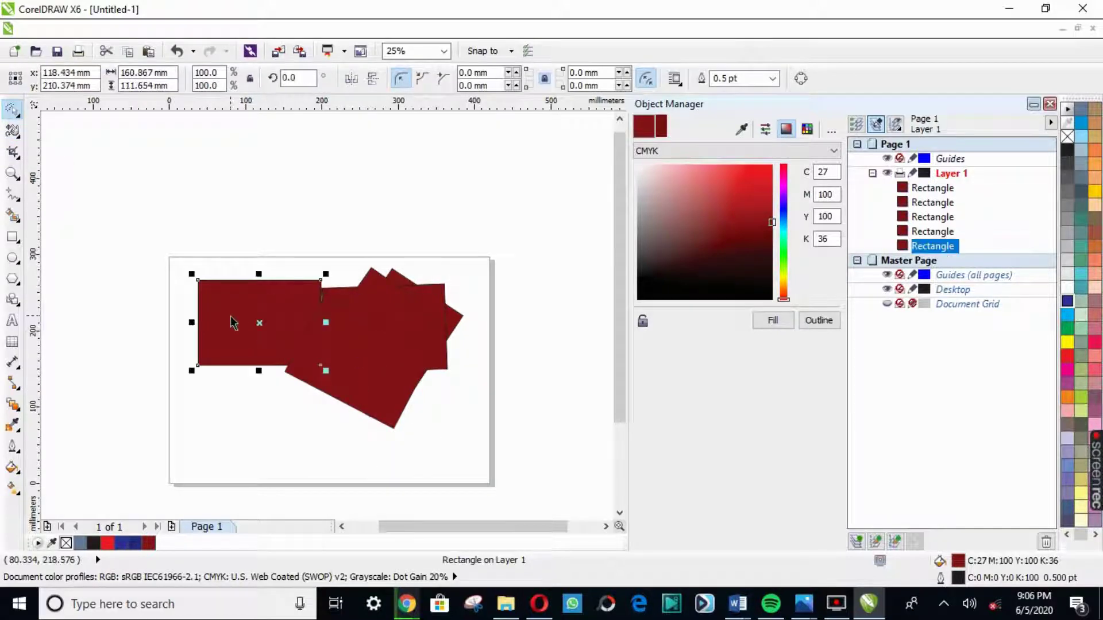
left_click_drag(249, 325, 202, 219)
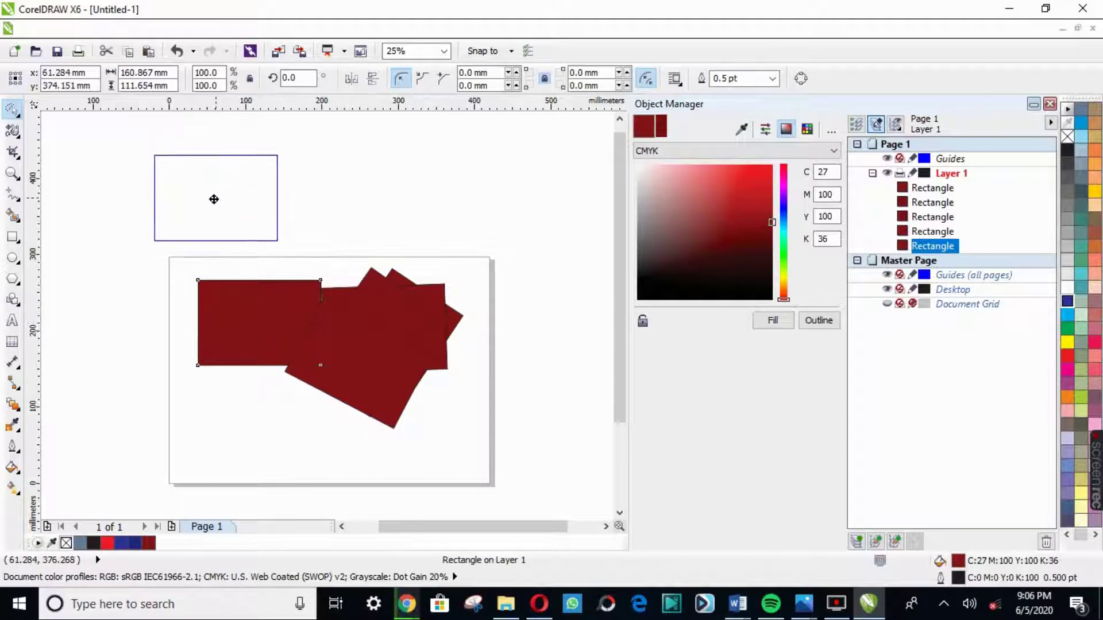
left_click(12, 131)
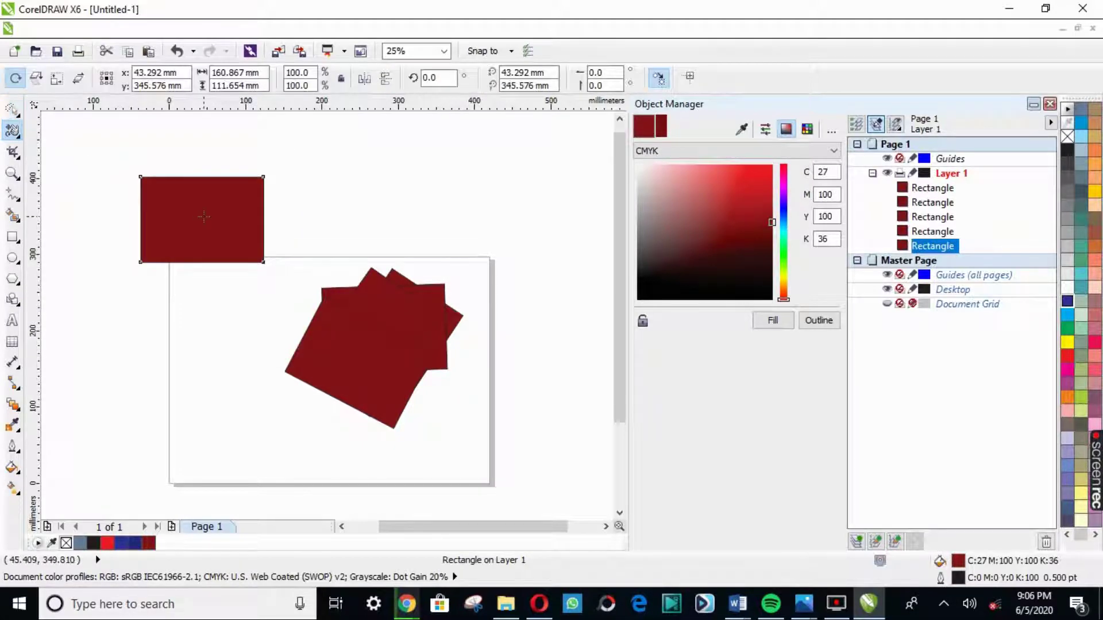
mouse_move(222, 215)
left_mouse_down()
mouse_move(194, 238)
mouse_move(296, 155)
left_mouse_up()
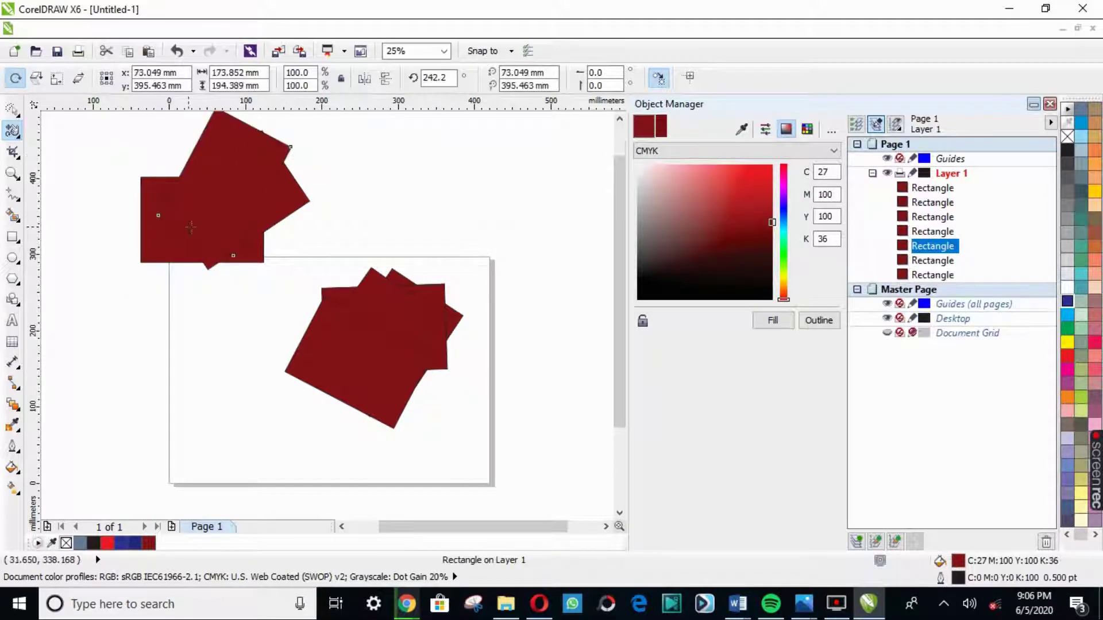
left_click_drag(240, 243, 265, 122)
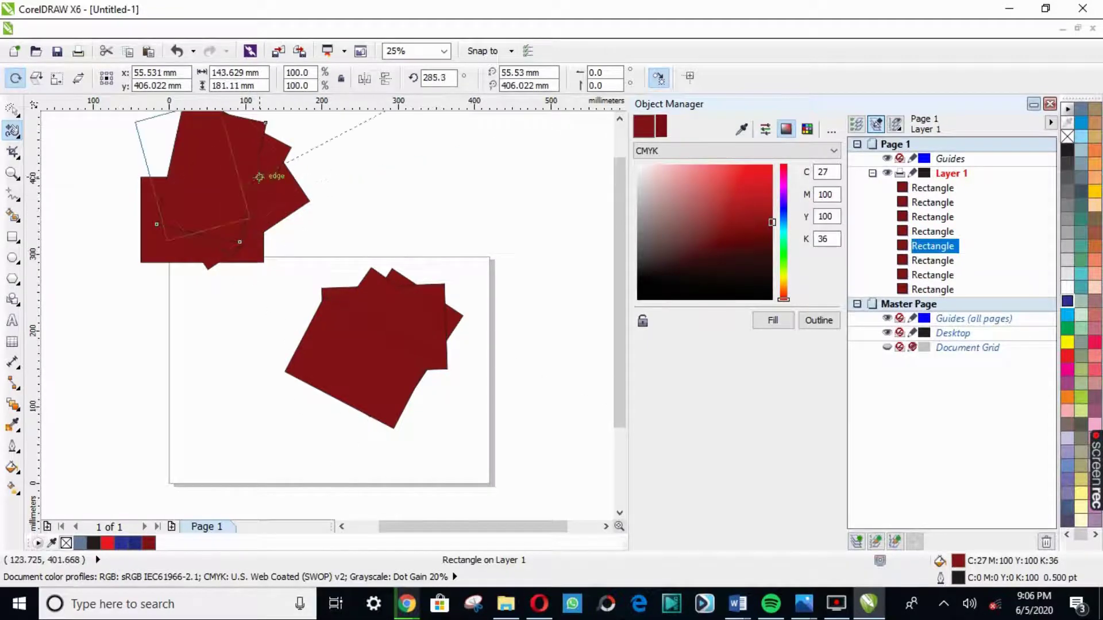
left_click_drag(305, 218, 164, 166)
Add further rotated copies, undoing one badly angled copy and redoing it at a better angle
left_click_drag(133, 123, 258, 236)
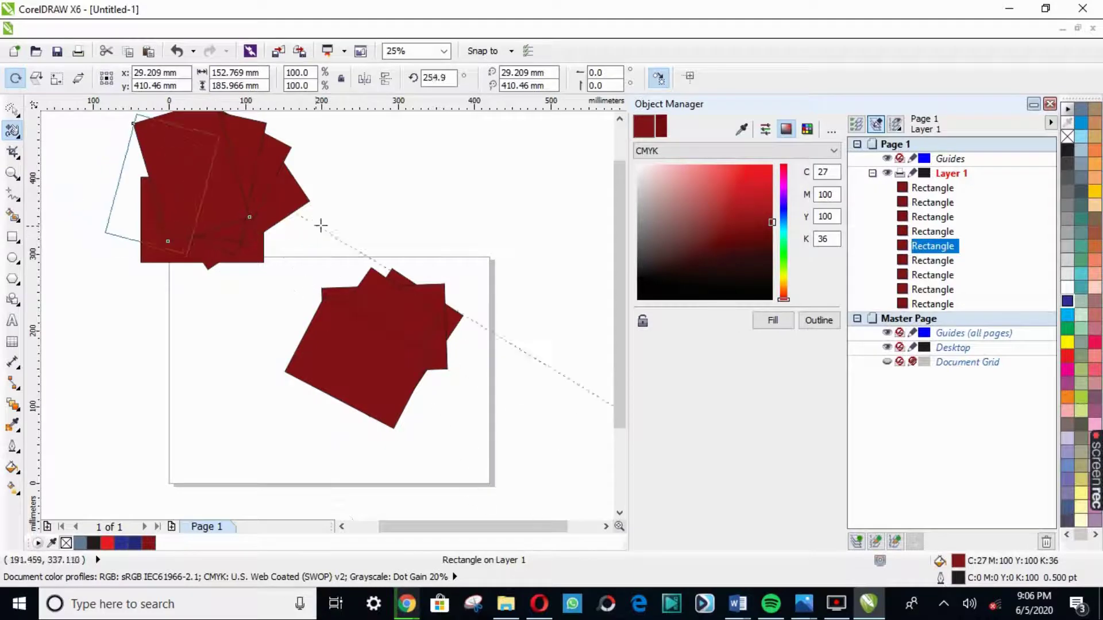
left_click_drag(259, 236, 386, 197)
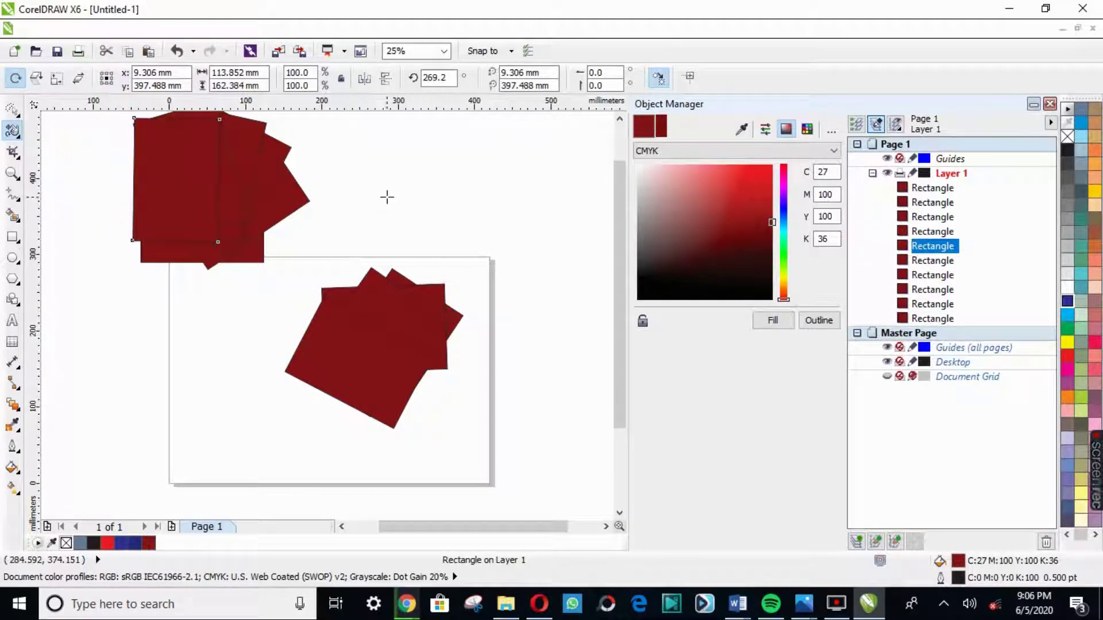
key("ctrl+z")
mouse_move(133, 123)
left_mouse_down()
mouse_move(250, 208)
mouse_move(244, 194)
mouse_move(231, 214)
left_mouse_up()
scroll(242, 127, "down", 1)
scroll(242, 127, "up", 1)
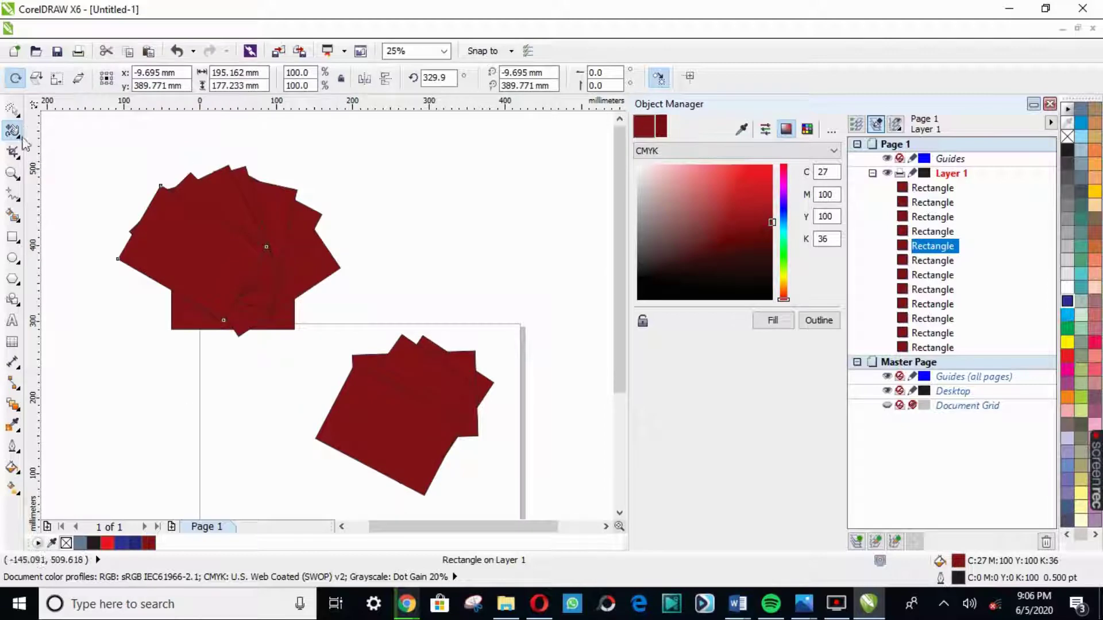
Make the selected rectangle white, then Smart Fill its first two overlaps, colouring one dark red
left_click(12, 215)
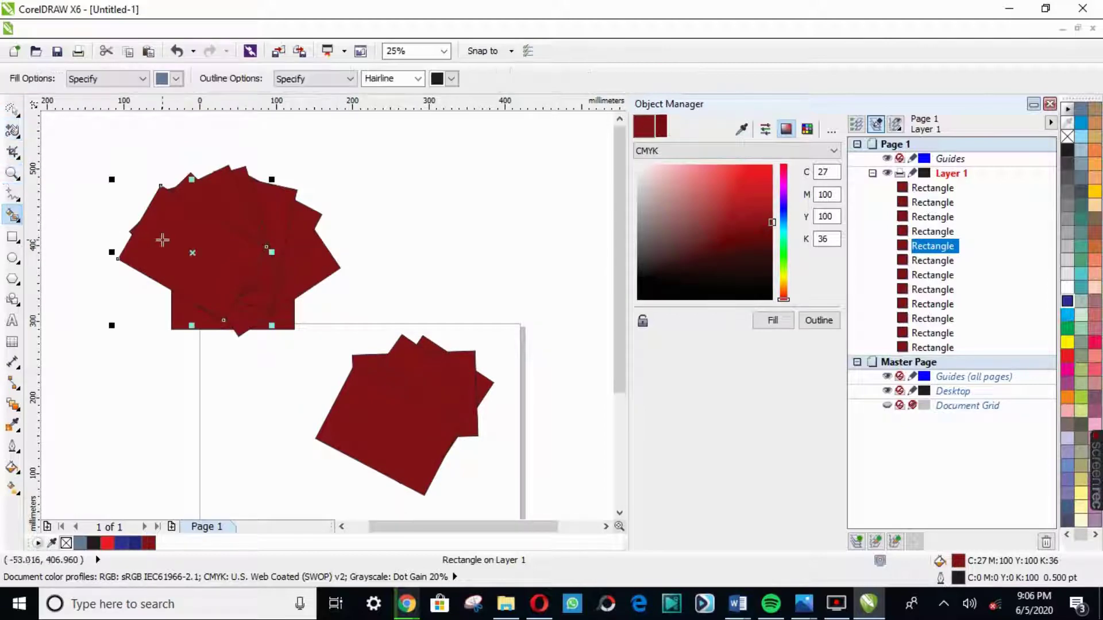
left_click(1067, 287)
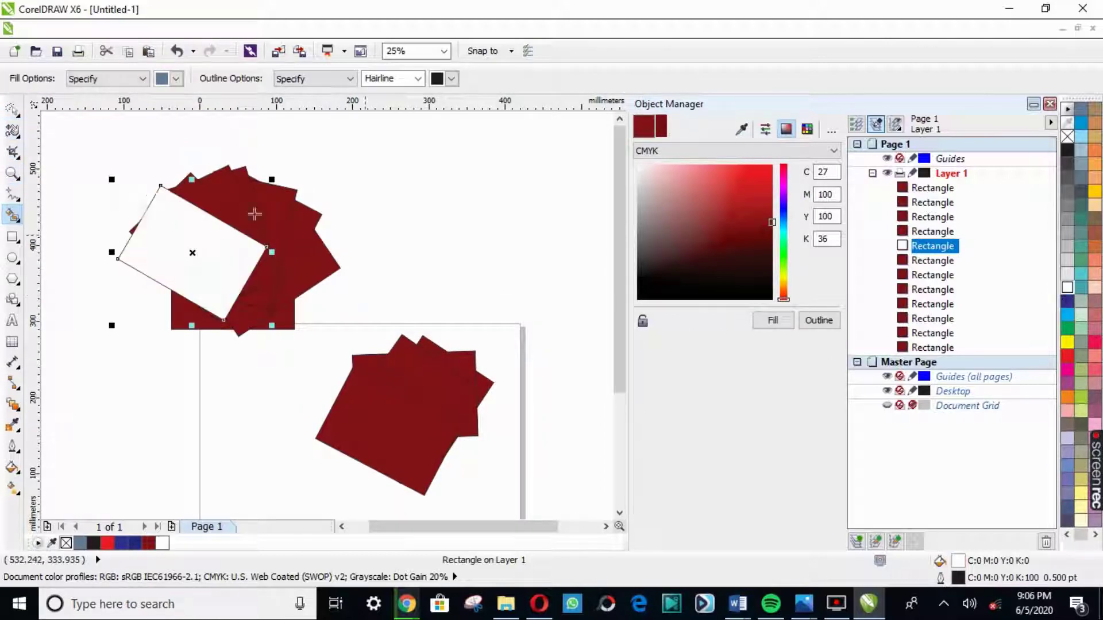
left_click(201, 203)
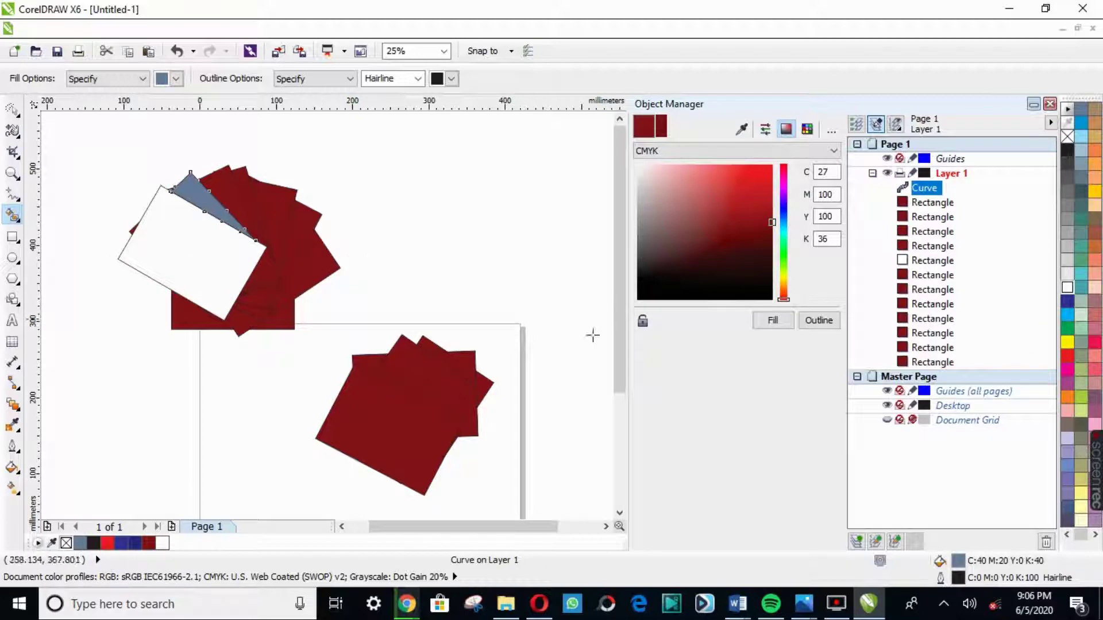
left_click(226, 191)
left_click(758, 325)
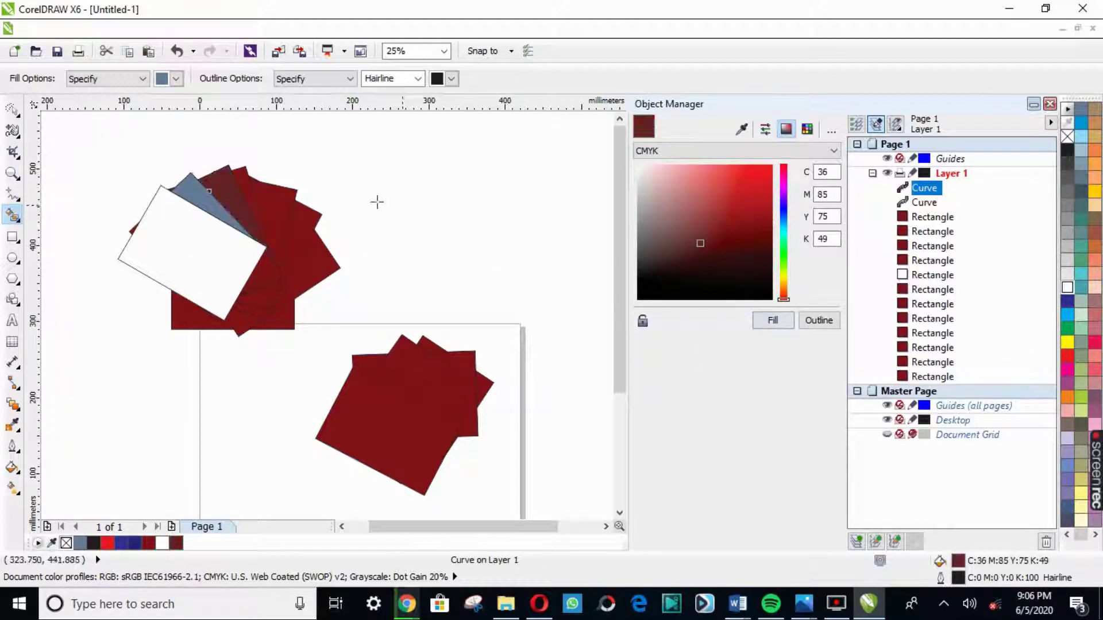
Smart Fill two more narrow slivers, colouring one a darker red and one a lighter red
left_click(250, 184)
left_click(767, 248)
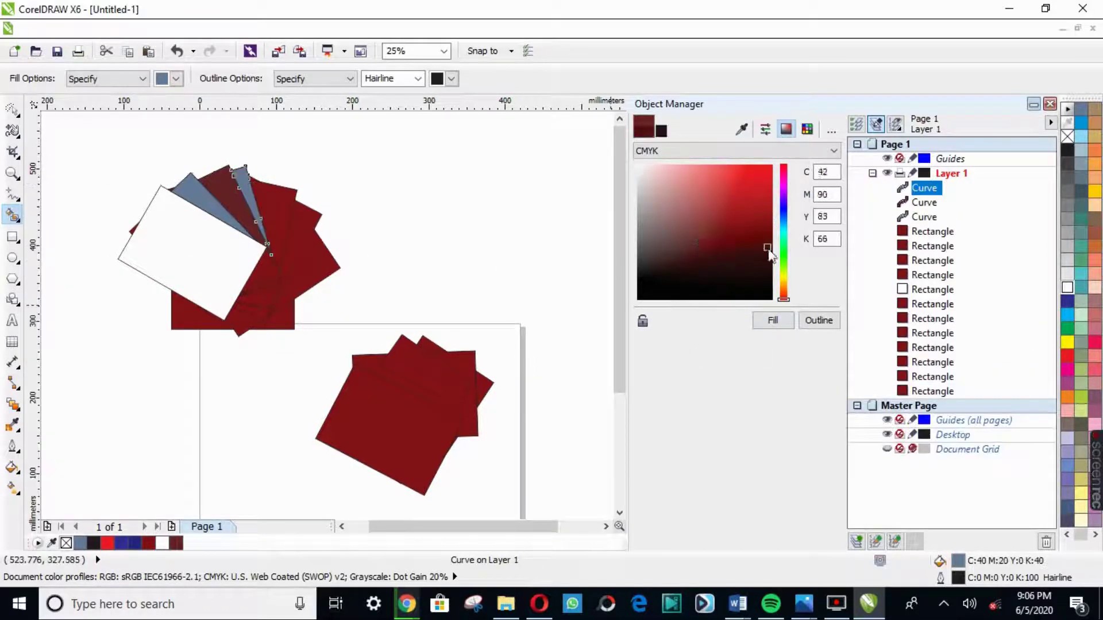
left_click(774, 324)
left_click(270, 199)
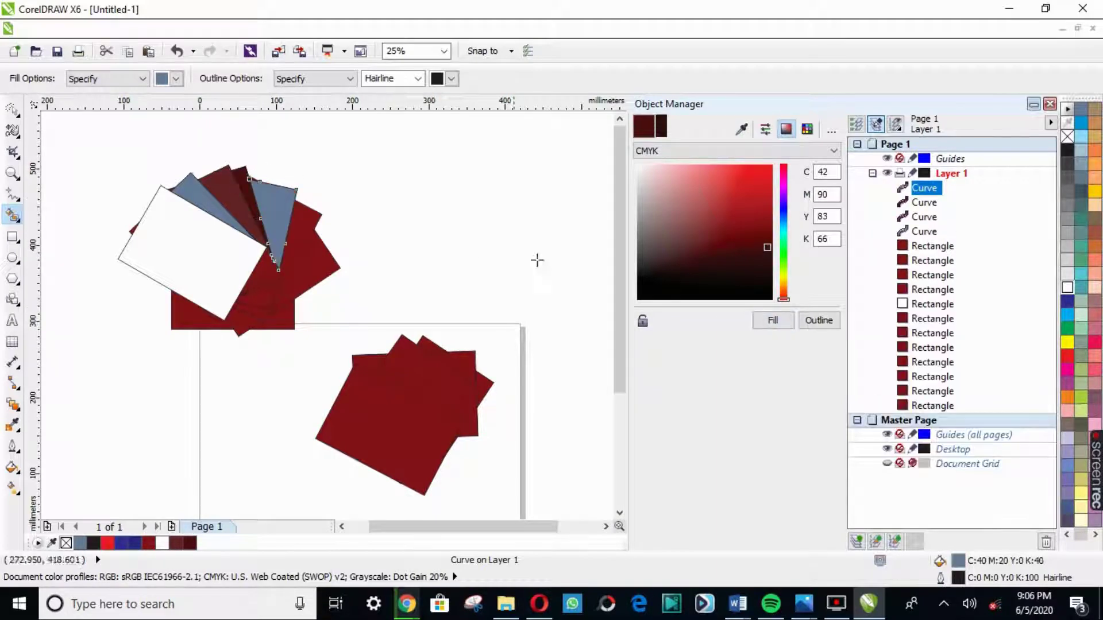
left_click(695, 199)
left_click(772, 320)
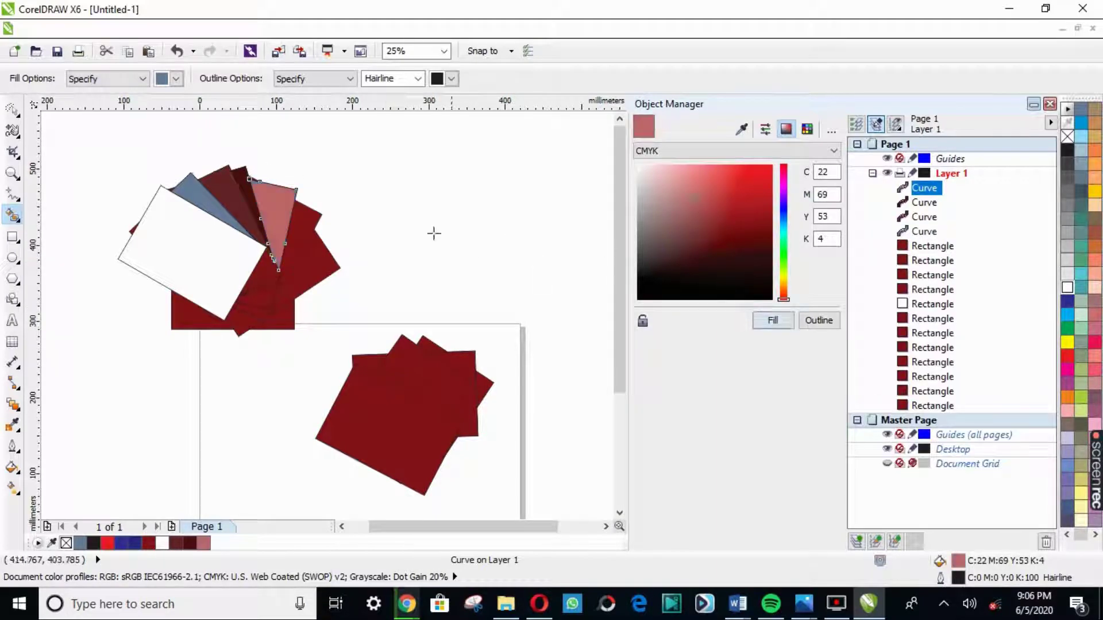
Fill the remaining slivers dark brown and pale pink, and make the small bottom piece white
left_click(313, 221)
left_click(770, 321)
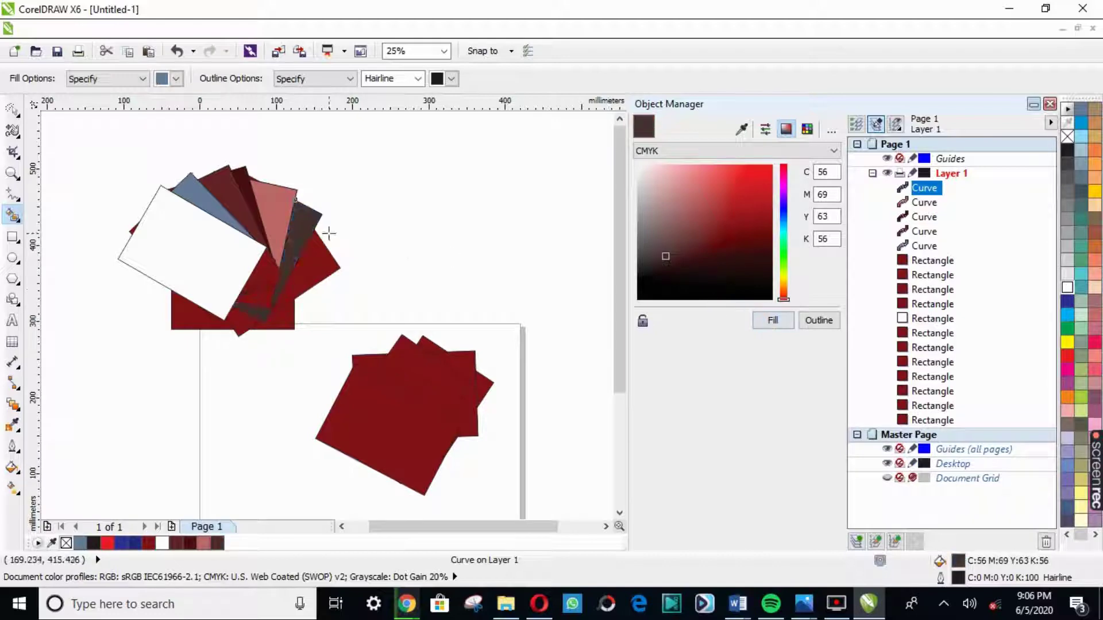
left_click(315, 254)
left_click(663, 181)
left_click(772, 320)
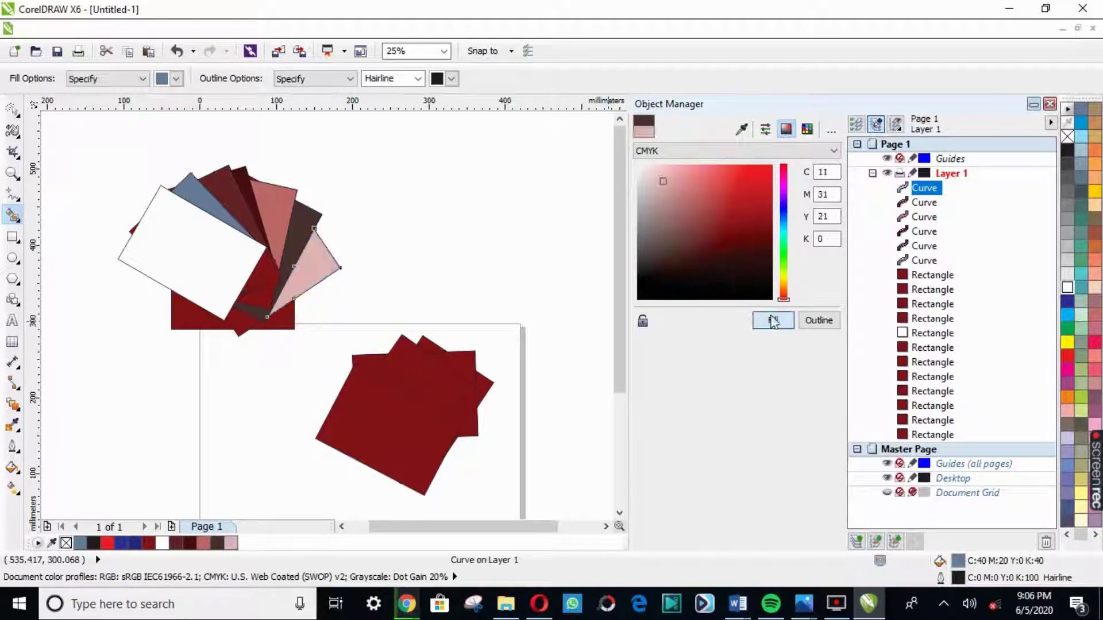
left_click(278, 319)
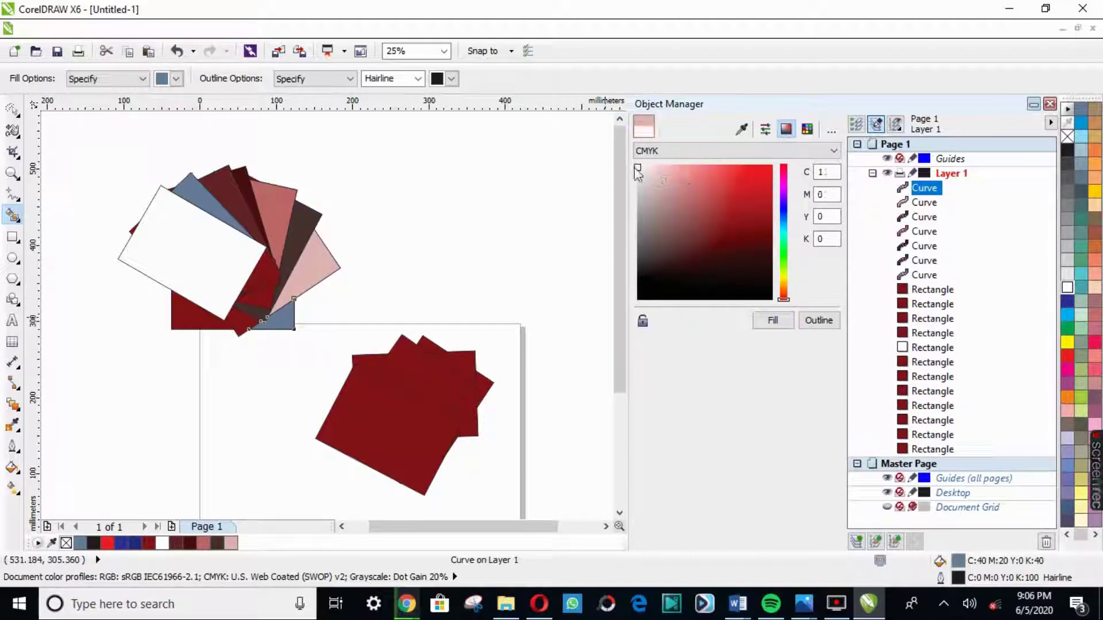
left_click(773, 320)
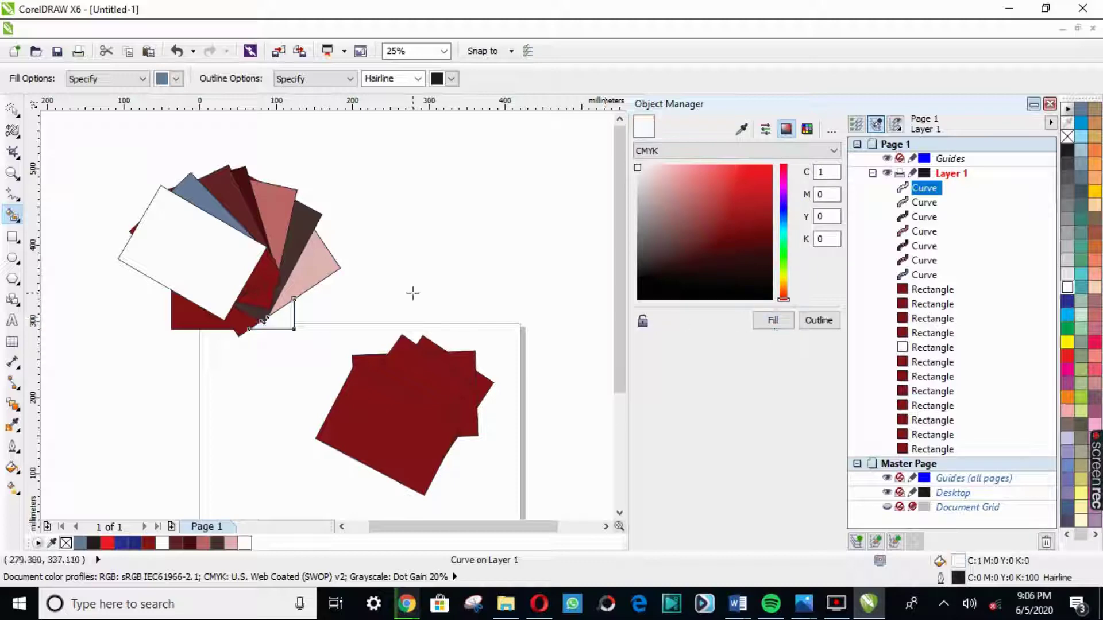
scroll(412, 292, "down", 2)
scroll(425, 286, "up", 2)
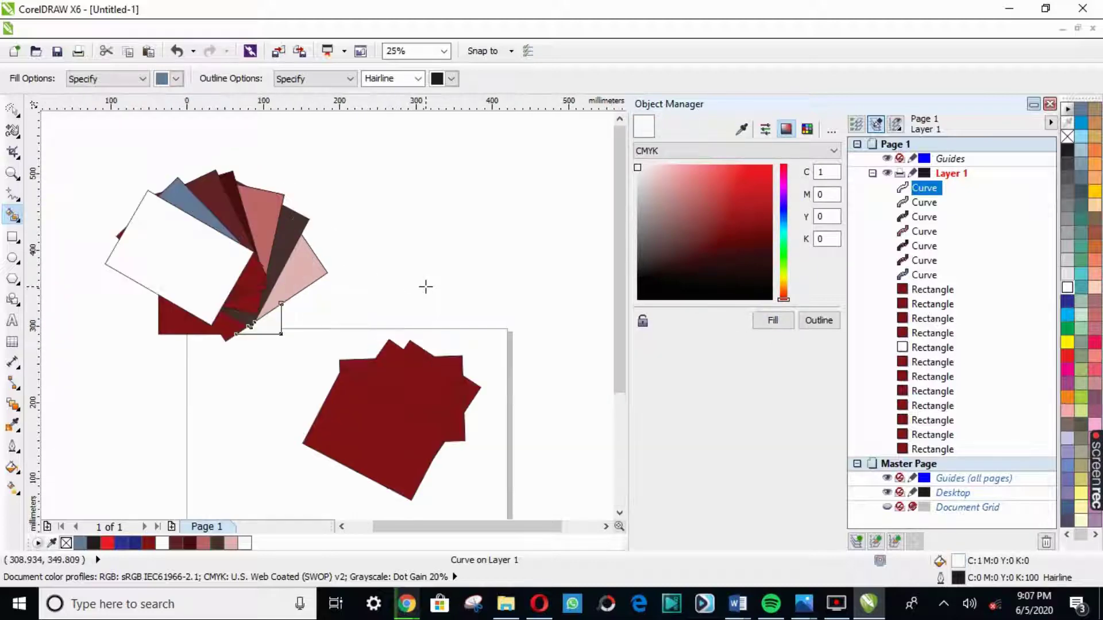
Delete the small bottom piece and then every other object in the drawing
key("F10")
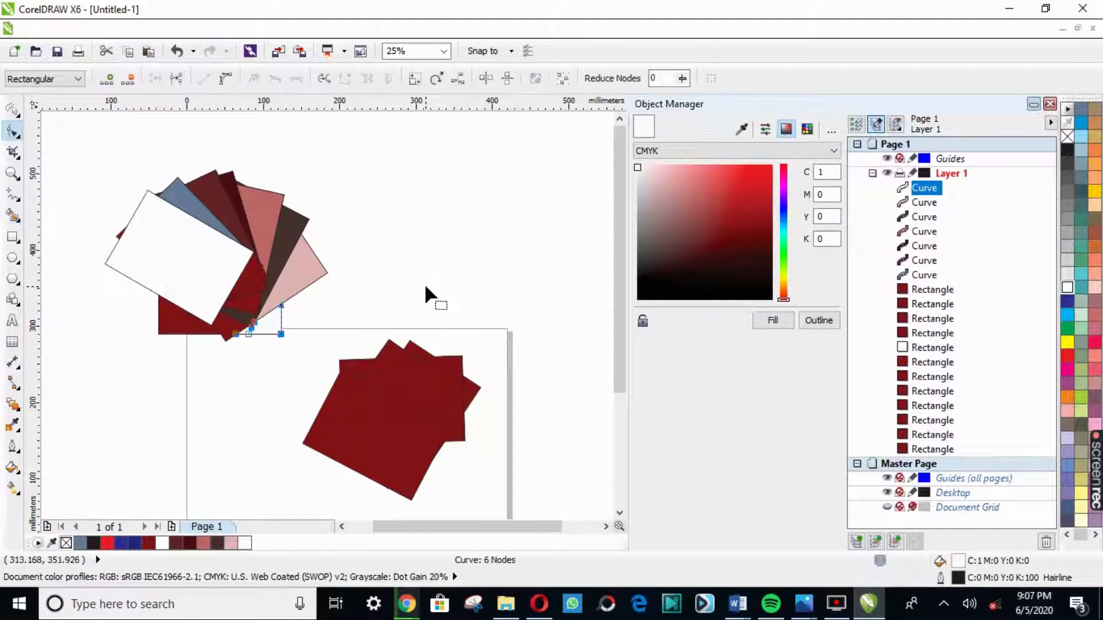
key("Delete")
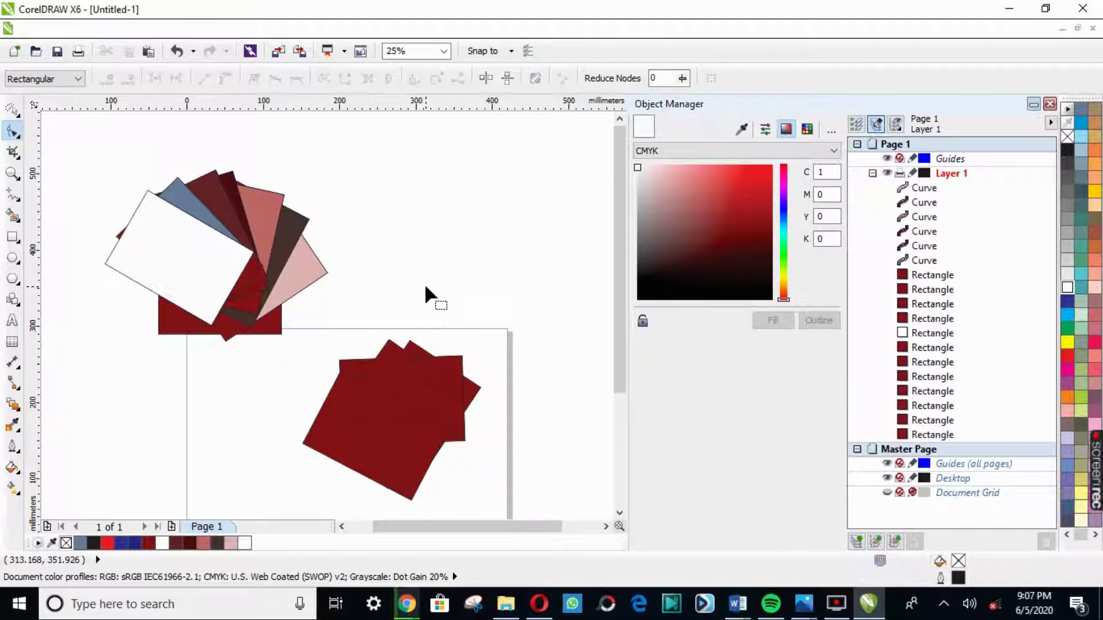
key("ctrl+a")
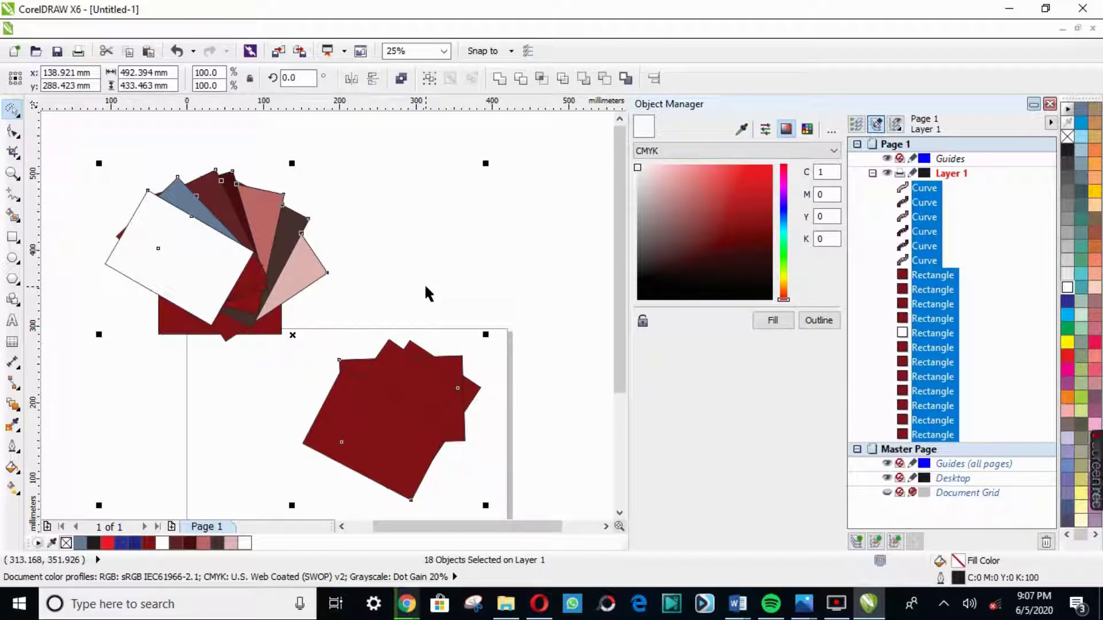
key("Delete")
Draw a wide rectangle on the left of the page and fill it dark red C27 M100 Y100 K36
left_click(12, 237)
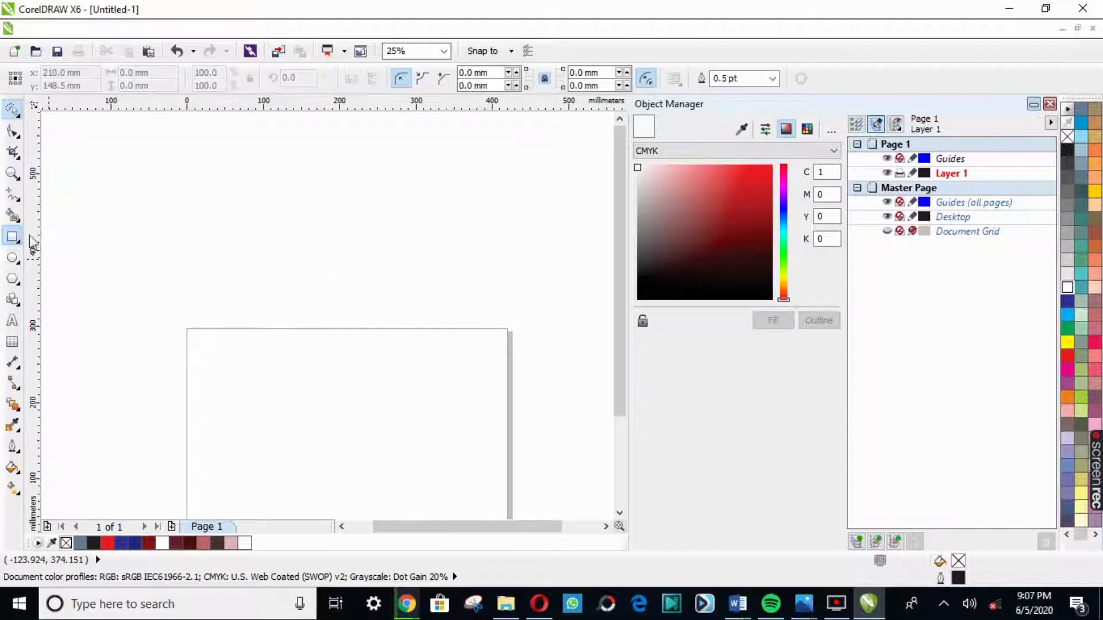
left_click_drag(211, 349, 349, 409)
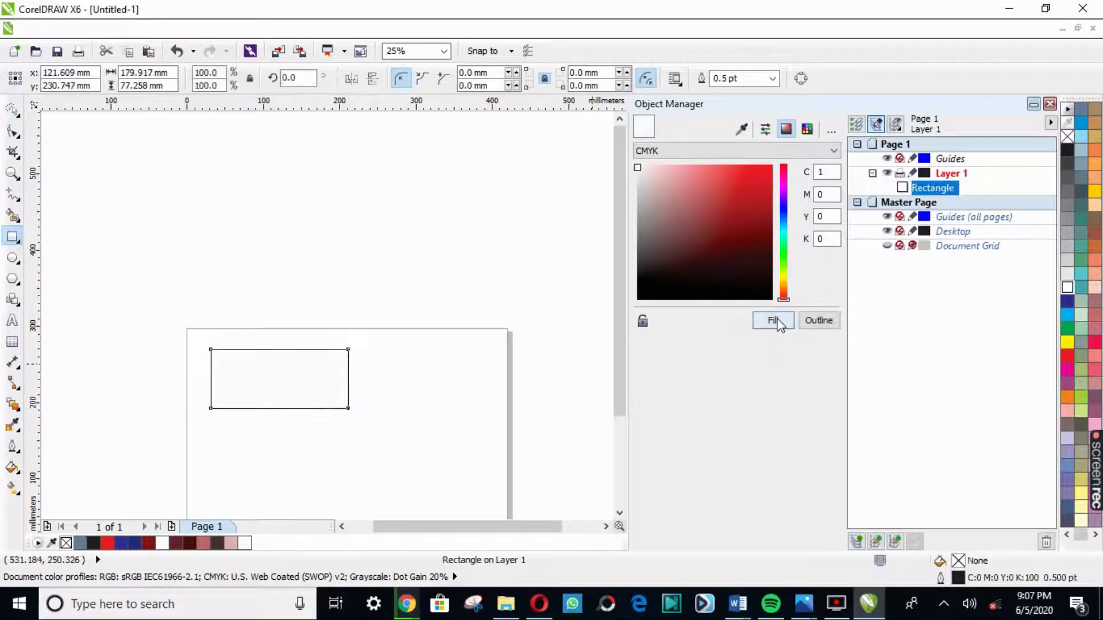
left_click(772, 320)
left_click_drag(760, 249, 772, 222)
left_click(787, 321)
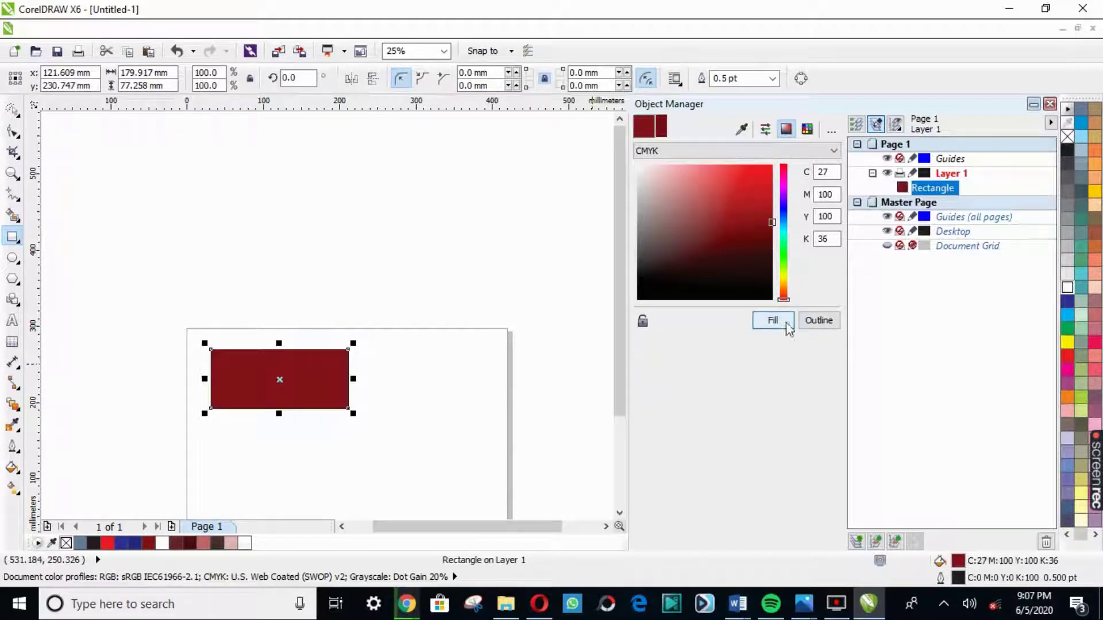
scroll(328, 351, "down", 1)
scroll(333, 359, "down", 3)
scroll(333, 359, "up", 3)
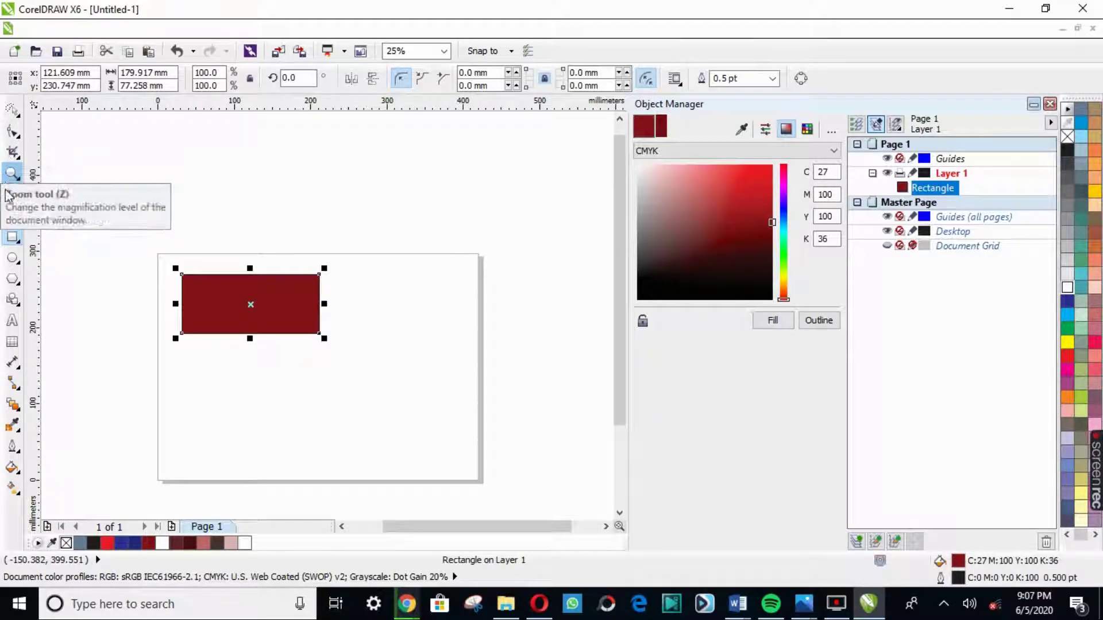
Smear the rectangle's top-left corner into a wave and pull its top-right corner outward
left_click(15, 133)
left_click(99, 201)
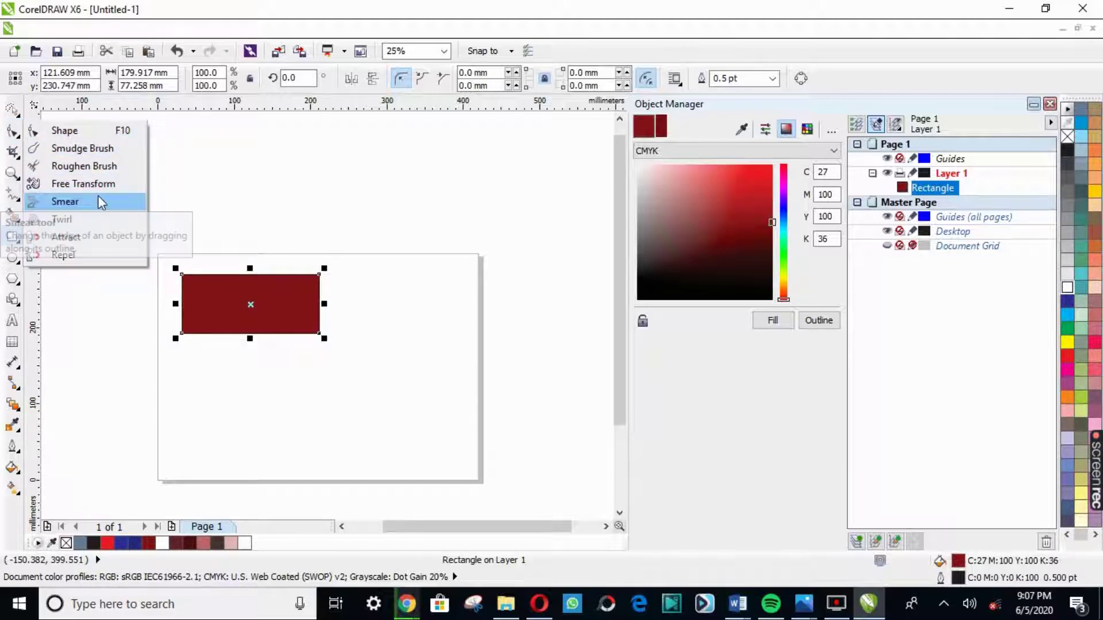
scroll(192, 269, "up", 3)
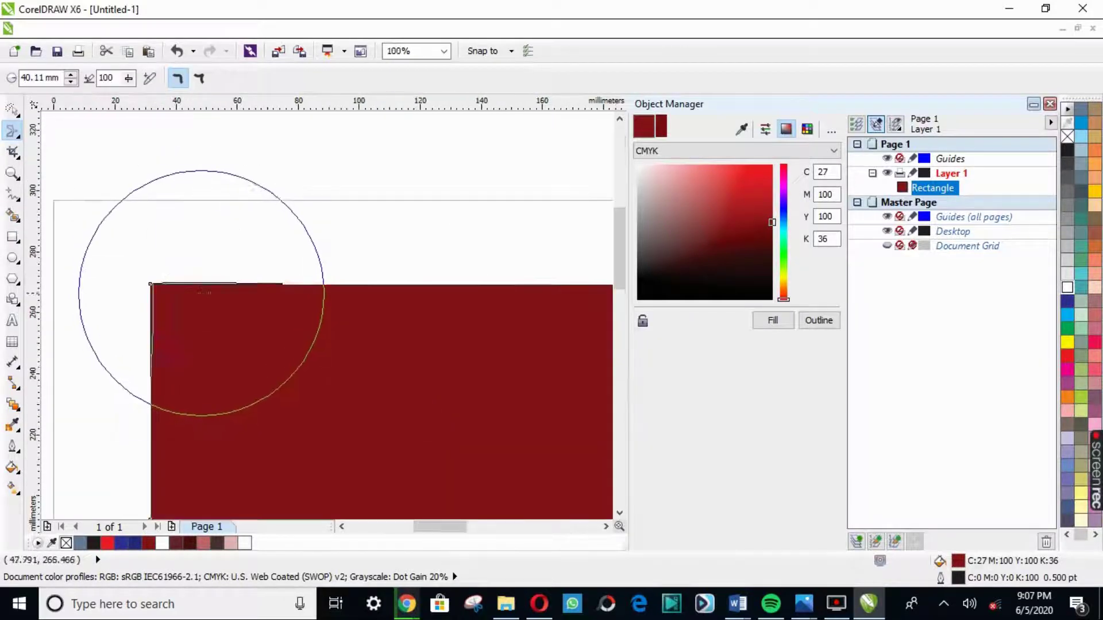
mouse_move(168, 303)
left_mouse_down()
mouse_move(218, 305)
mouse_move(271, 279)
left_mouse_up()
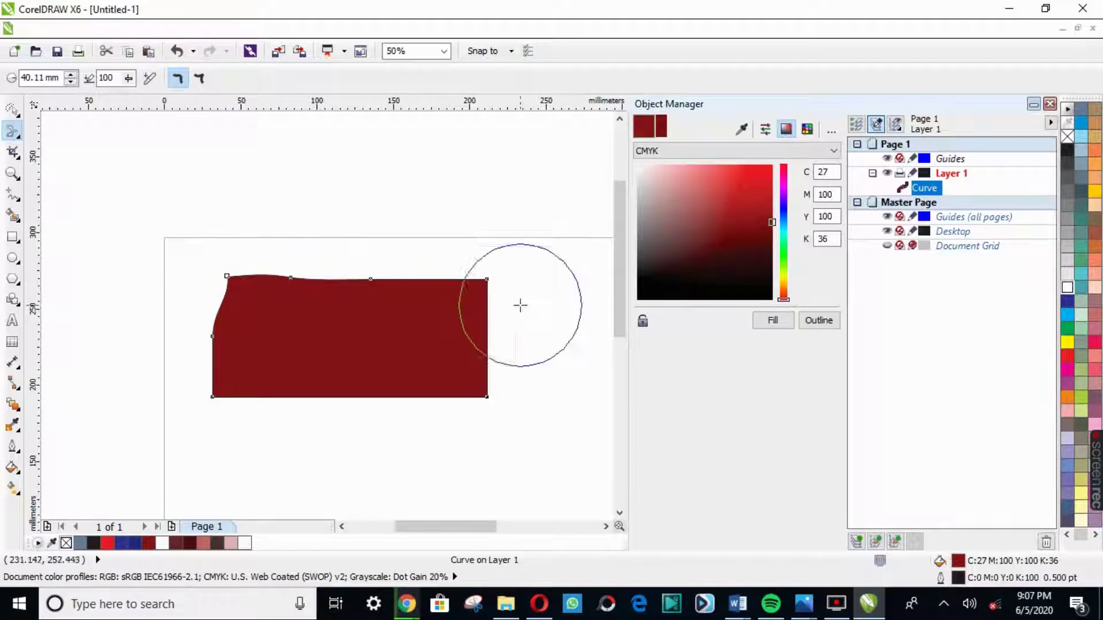
scroll(502, 291, "up", 3)
left_click_drag(437, 241, 459, 221)
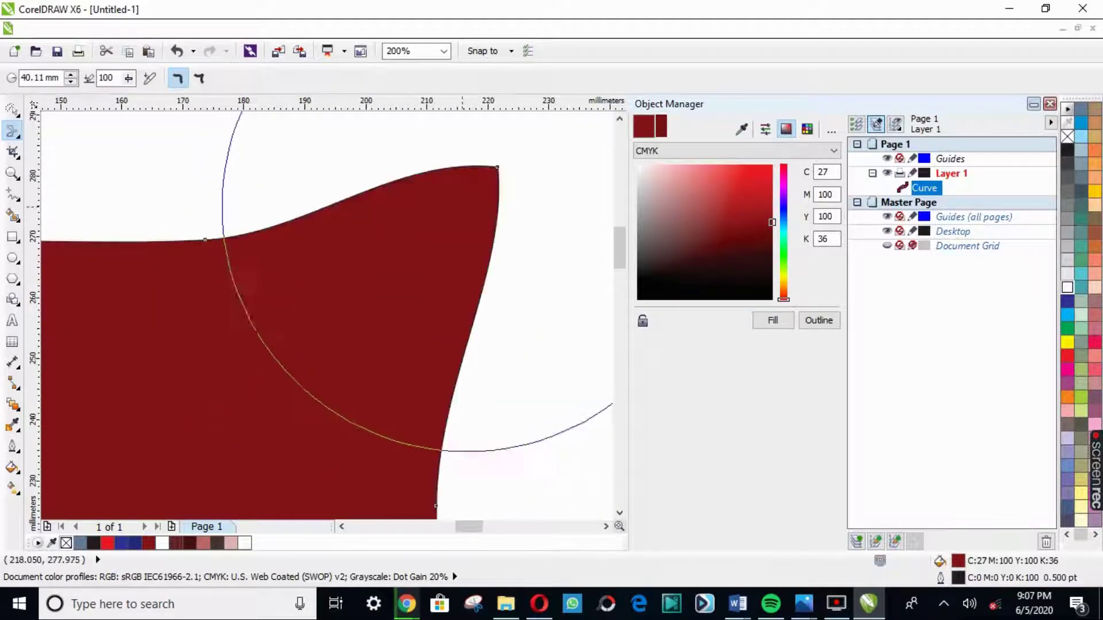
scroll(350, 295, "down", 1)
scroll(377, 327, "down", 1)
scroll(400, 362, "up", 1)
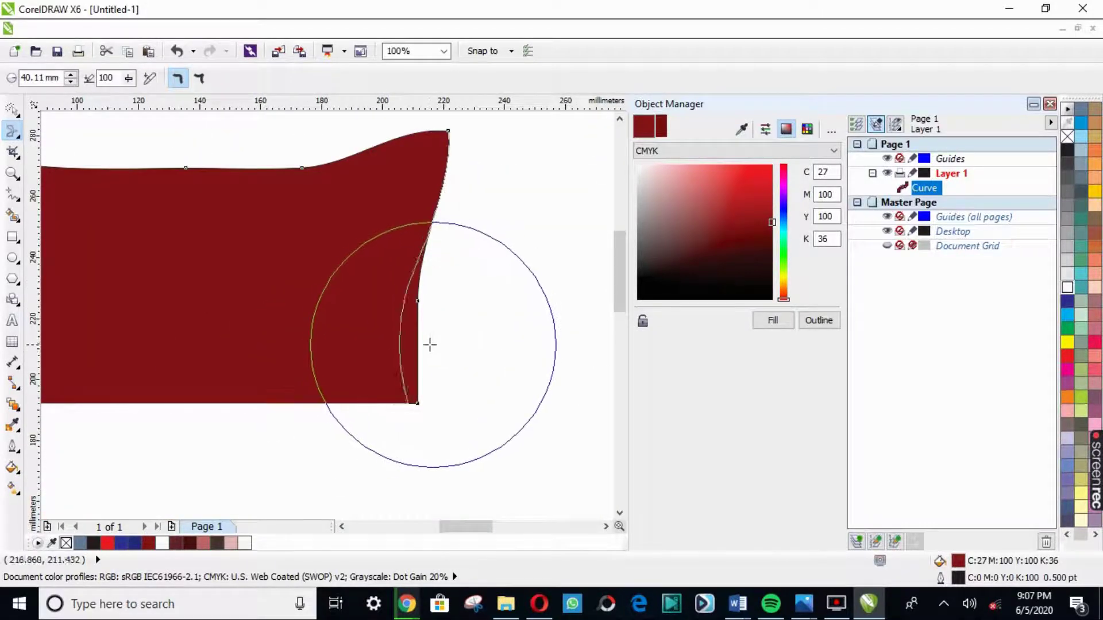
Smear notches and dents into the lower-right, left, bottom, top and upper-left edges, then undo two
mouse_move(433, 345)
left_mouse_down()
mouse_move(288, 440)
mouse_move(270, 402)
left_mouse_up()
scroll(234, 376, "down", 1)
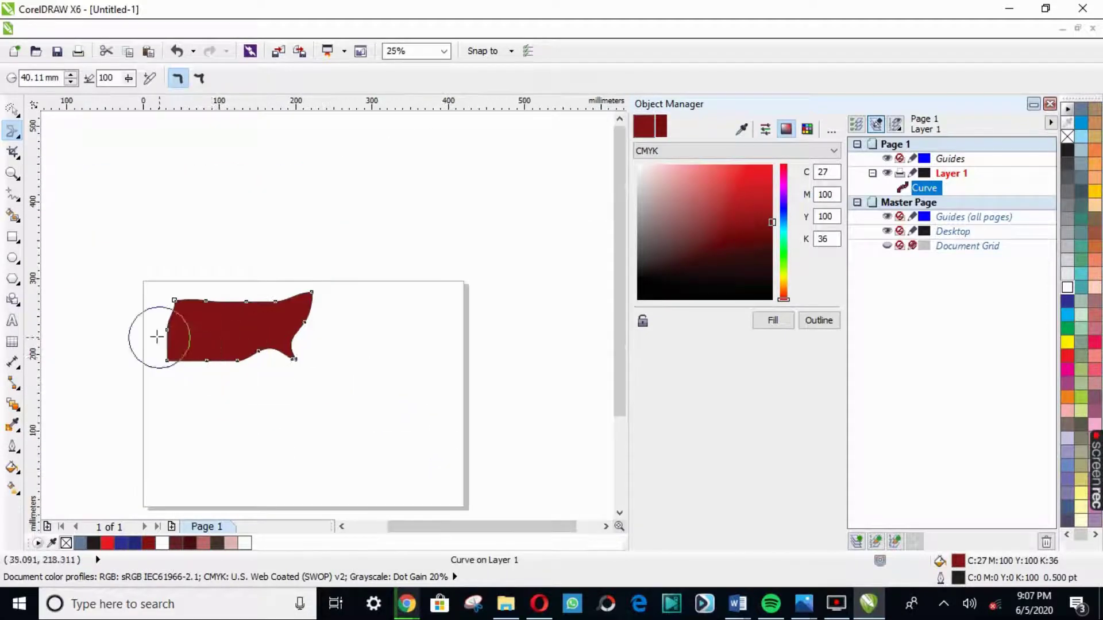
scroll(187, 364, "up", 1)
mouse_move(153, 374)
left_mouse_down()
mouse_move(232, 372)
mouse_move(304, 327)
left_mouse_up()
mouse_move(357, 463)
left_mouse_down()
mouse_move(393, 459)
mouse_move(344, 394)
left_mouse_up()
left_click_drag(296, 147, 283, 197)
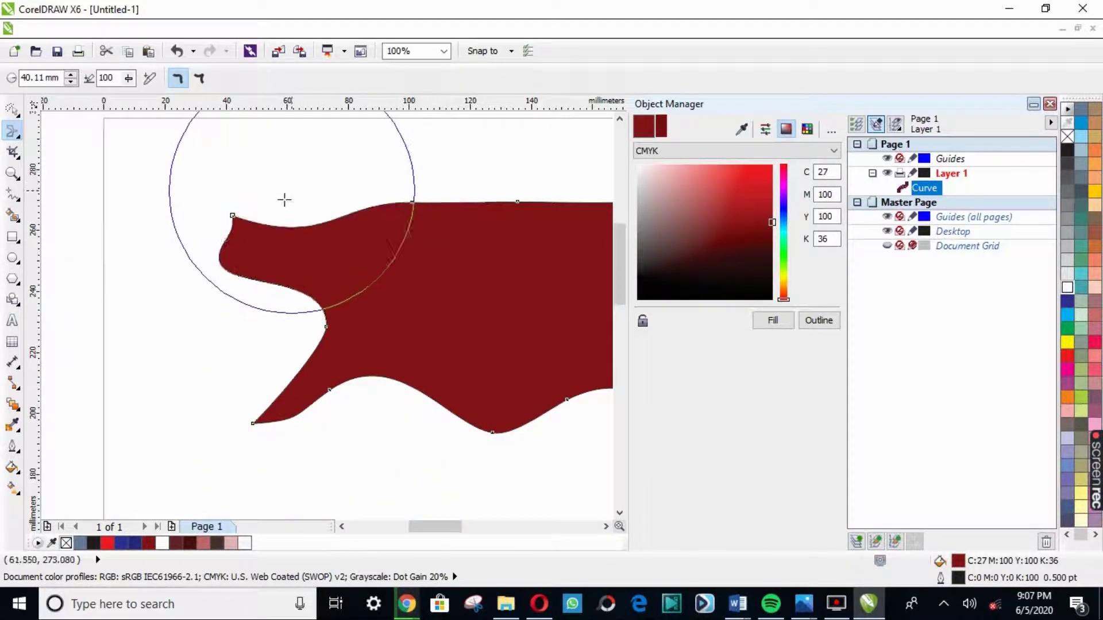
left_click_drag(210, 298, 259, 265)
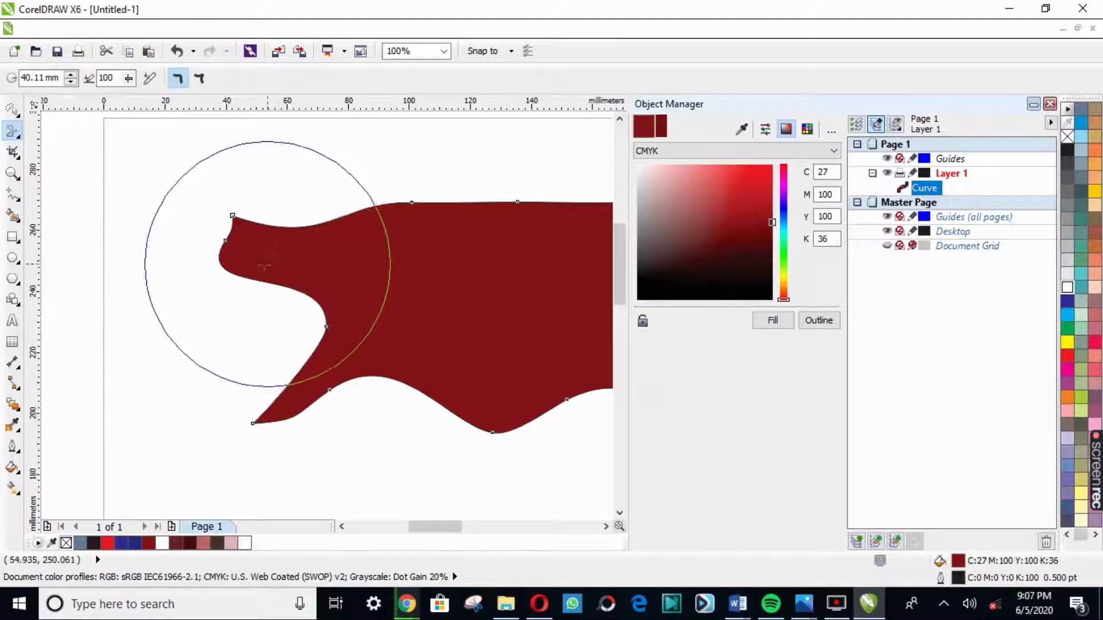
scroll(308, 247, "down", 2)
scroll(379, 262, "down", 2)
scroll(377, 231, "up", 4)
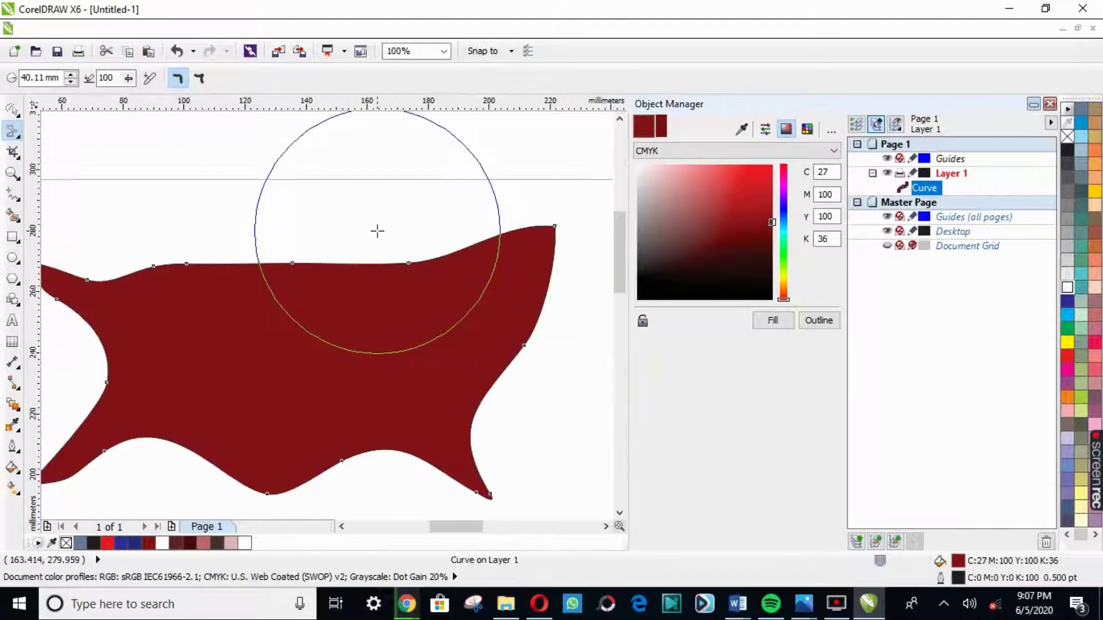
scroll(377, 230, "down", 1)
key("ctrl+z")
key("ctrl+z")
key("ctrl+z")
key("ctrl+z")
key("ctrl+z")
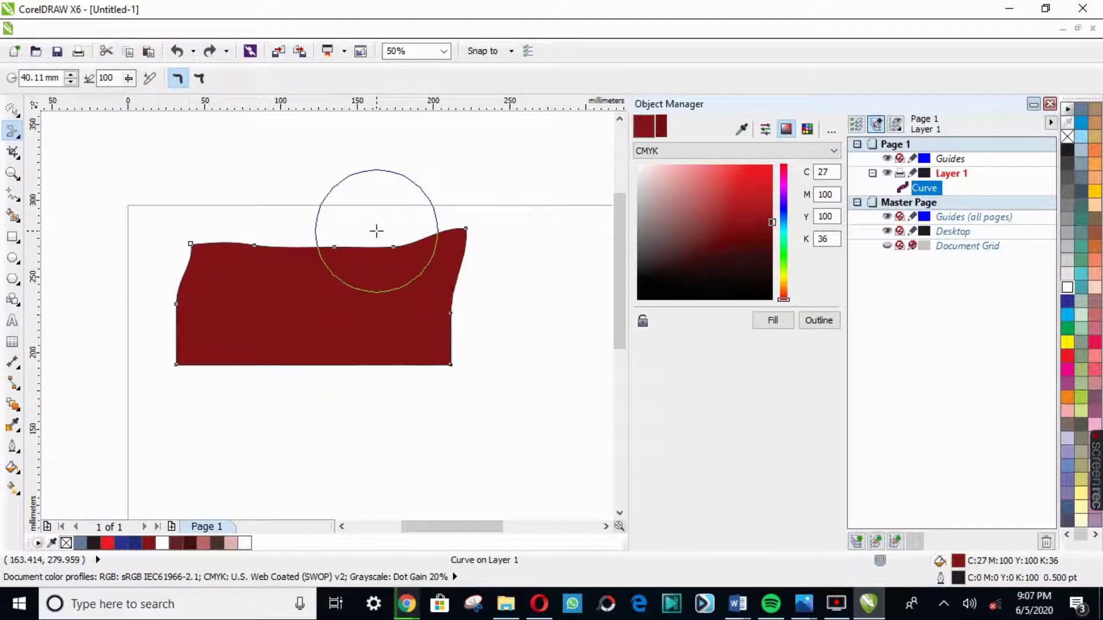
key("ctrl+z")
Undo a top-edge dip, lower smear pressure to 1 and test a faint smear
scroll(343, 236, "up", 1)
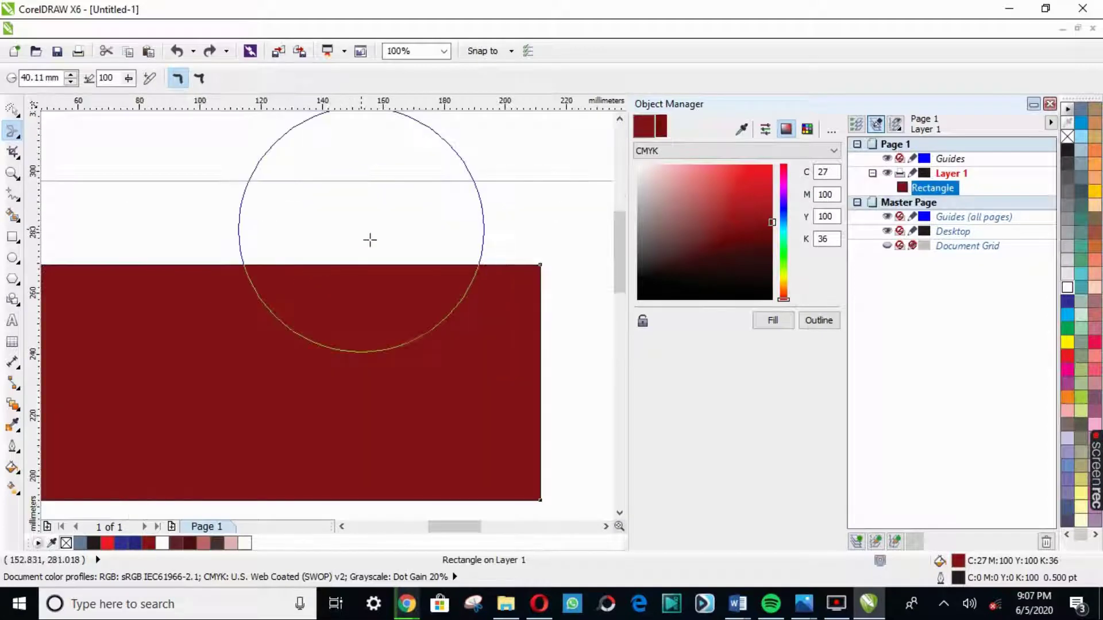
left_click_drag(387, 244, 389, 270)
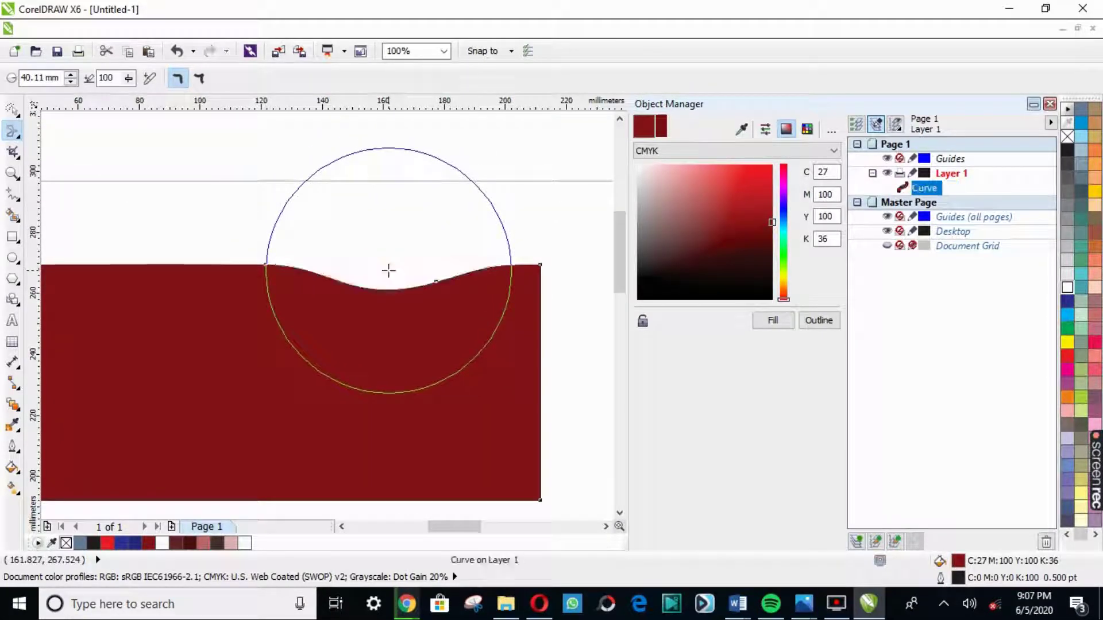
key("ctrl+z")
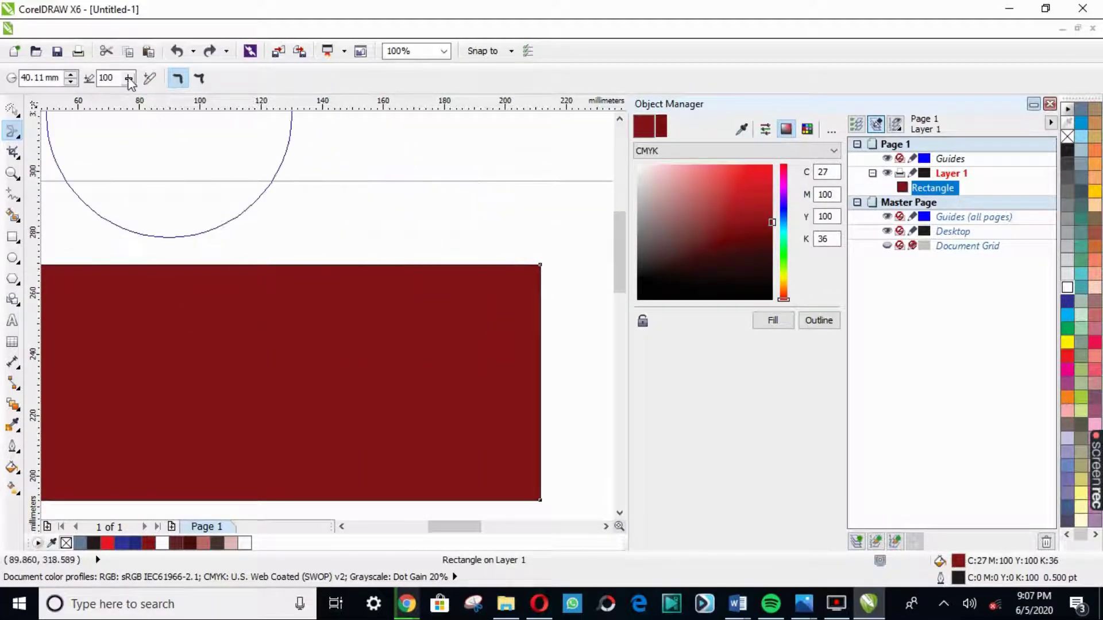
left_click_drag(131, 83, 95, 101)
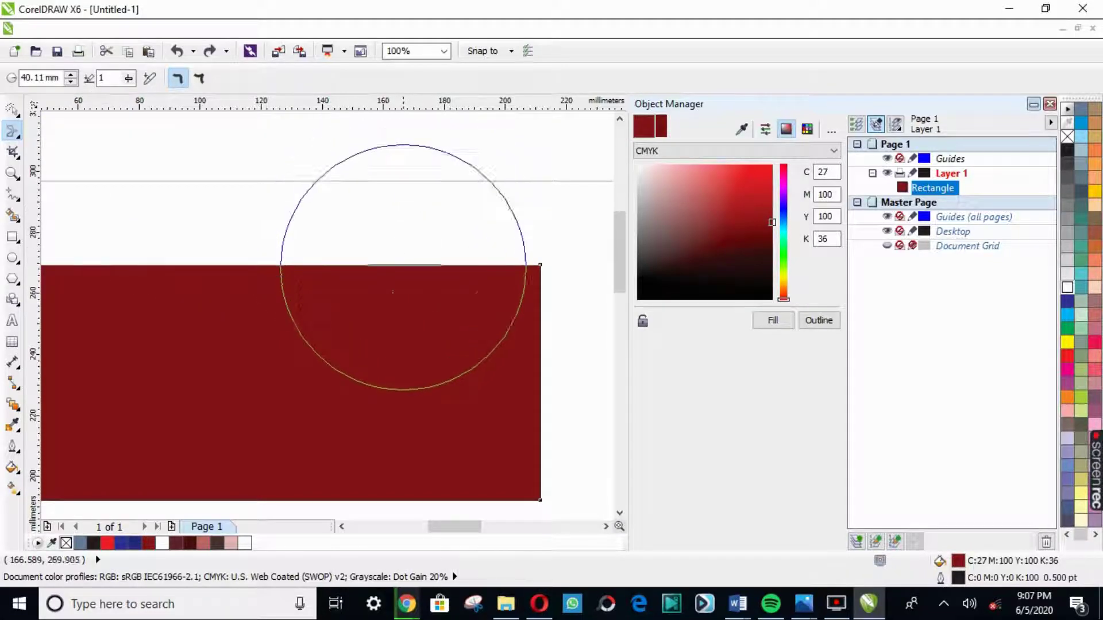
left_click_drag(411, 320, 382, 258)
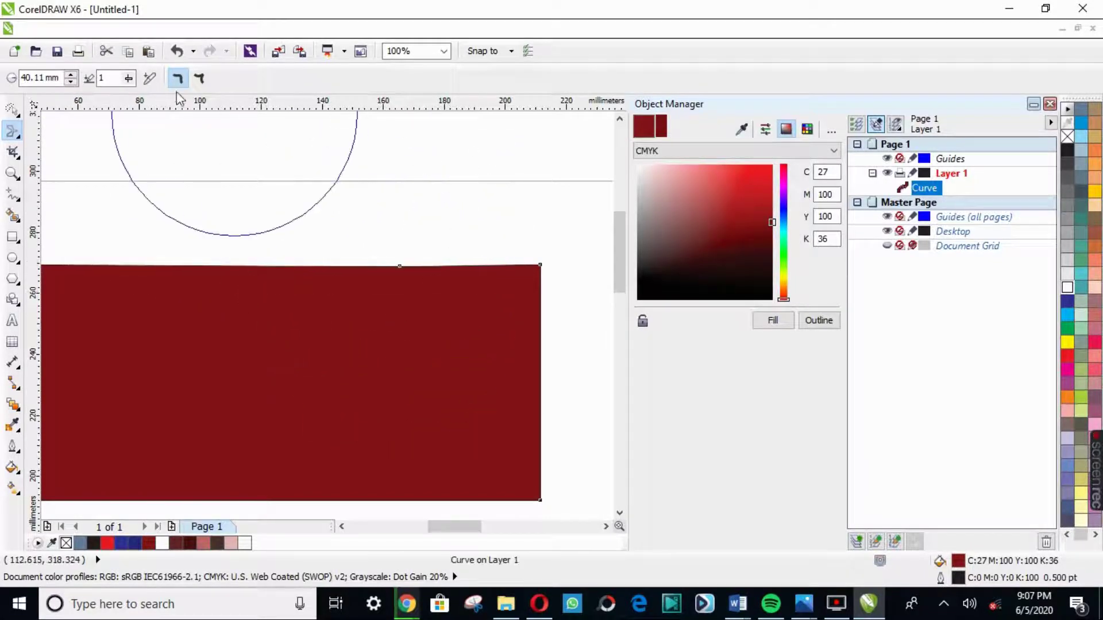
At smear pressure 46, pull dips and a corner into the shape, then undo back to the rectangle
left_click_drag(130, 81, 119, 99)
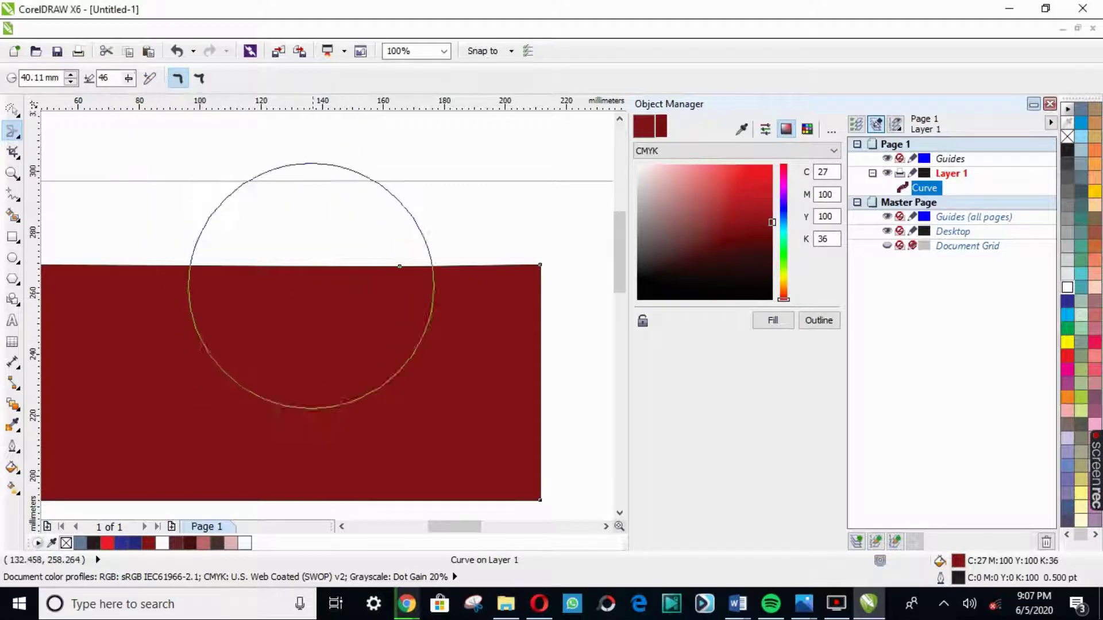
left_click_drag(324, 271, 313, 505)
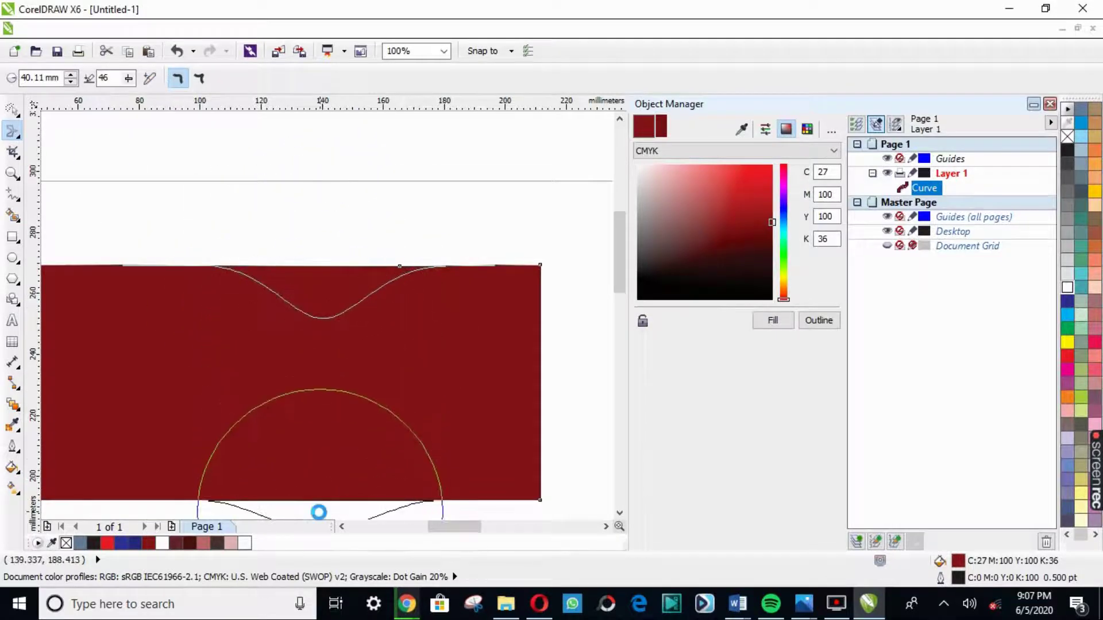
scroll(313, 324, "down", 2)
left_click_drag(278, 284, 239, 431)
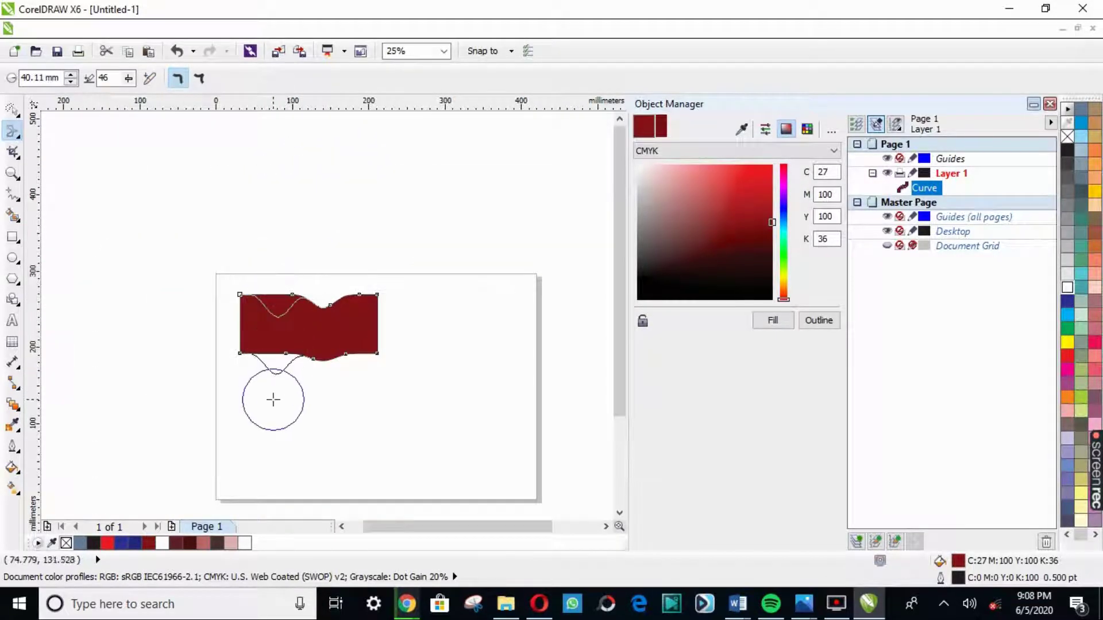
mouse_move(387, 288)
left_mouse_down()
mouse_move(385, 261)
mouse_move(285, 394)
mouse_move(308, 247)
left_mouse_up()
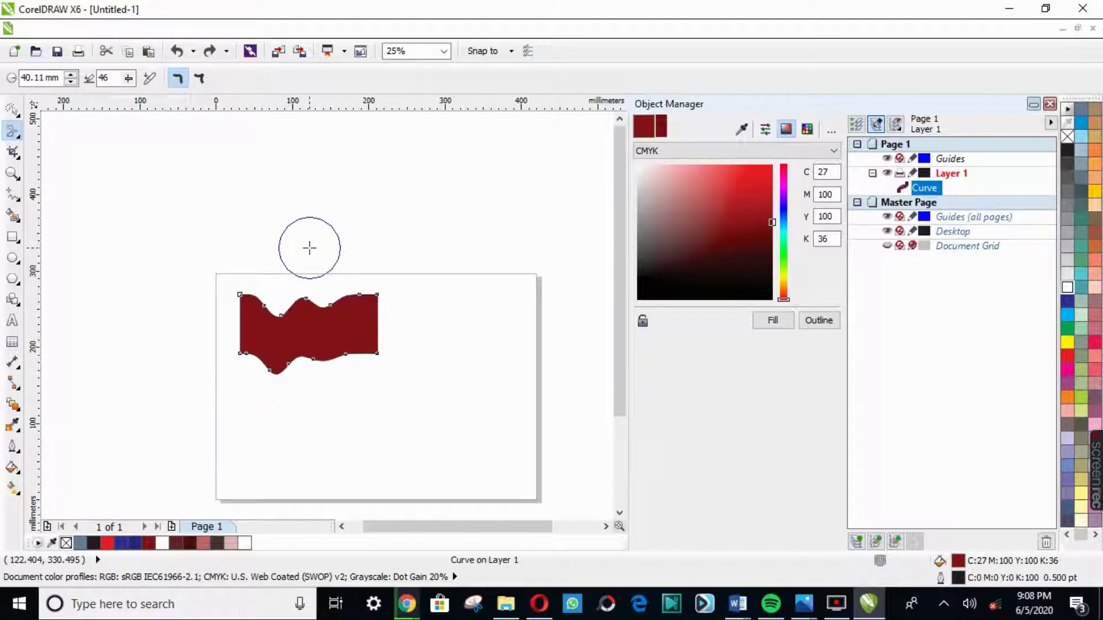
key("ctrl+z")
key("ctrl+z")
Set smear pressure back to 100 with a smaller 19.61 mm nib and dent the top edge
left_click_drag(128, 78, 223, 113)
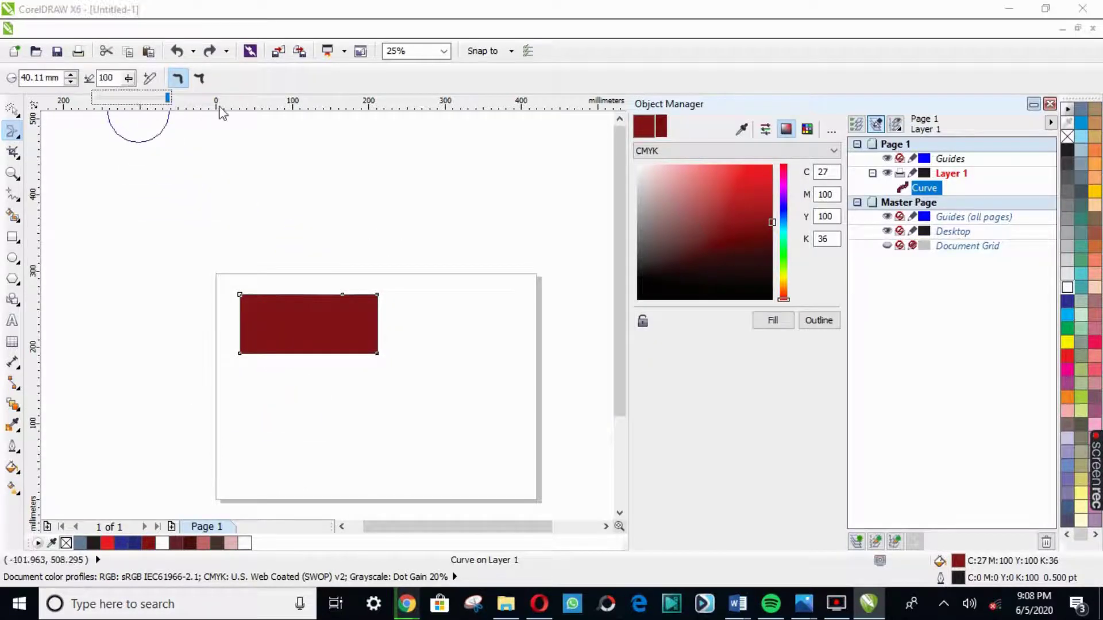
left_click_drag(72, 83, 79, 103)
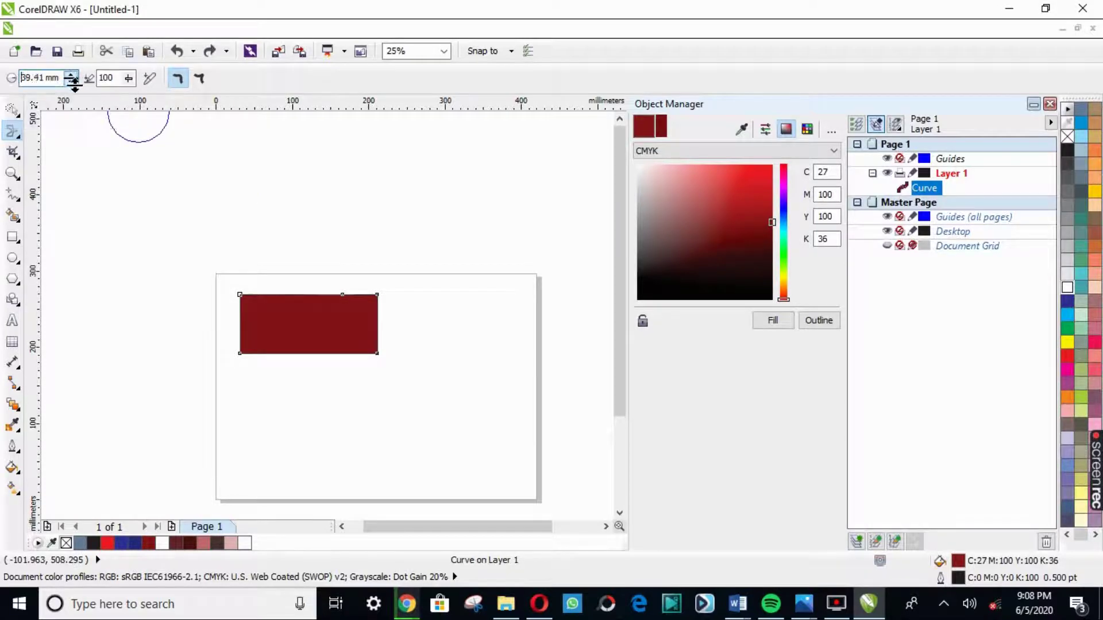
scroll(324, 239, "up", 2)
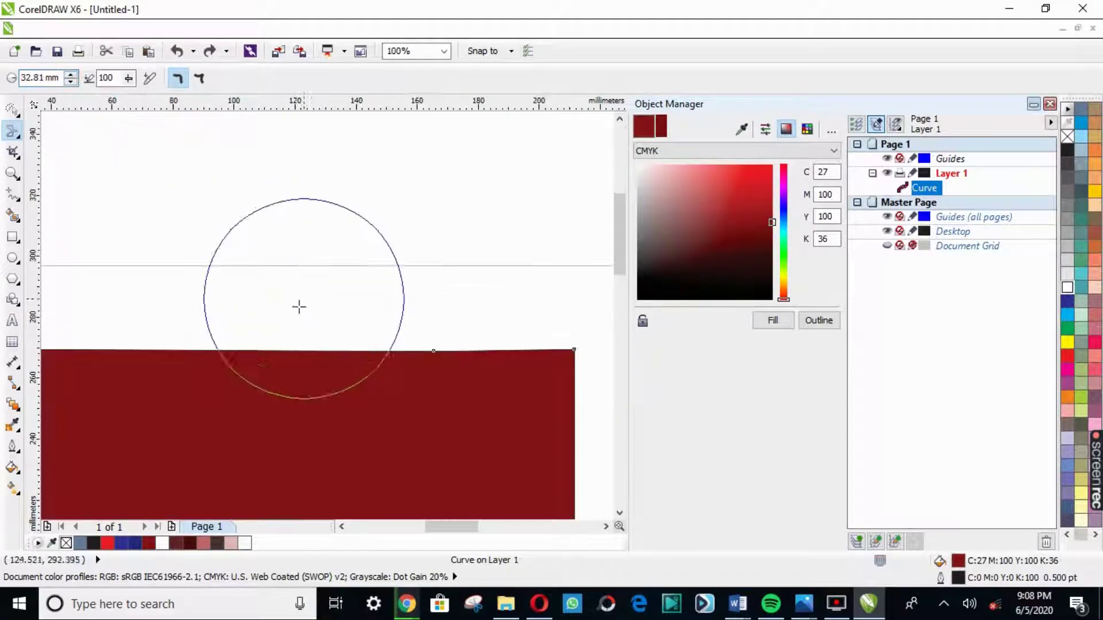
left_click_drag(298, 305, 295, 365)
scroll(295, 308, "down", 1)
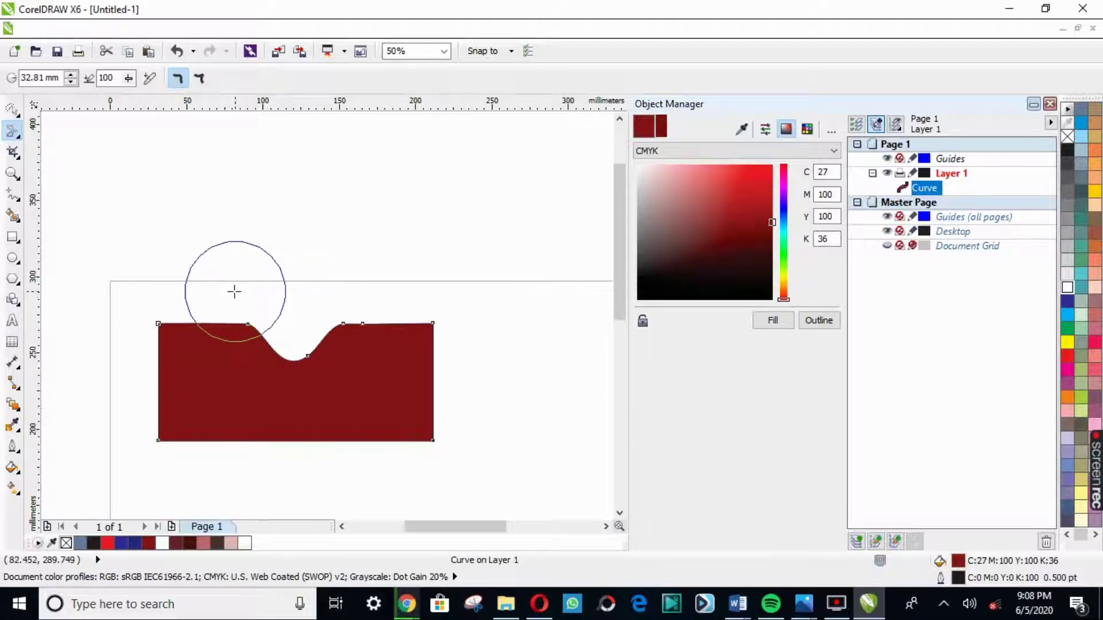
Smear a long tendril and two swirls into the edges, then undo back to the plain rectangle
left_click_drag(232, 293, 214, 495)
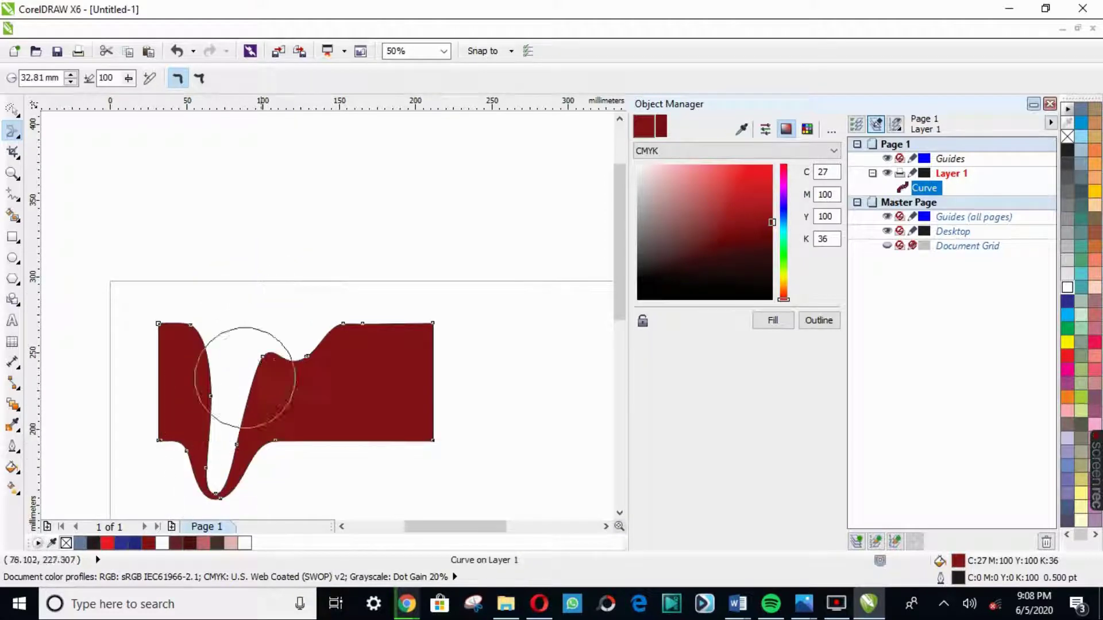
mouse_move(306, 319)
left_mouse_down()
mouse_move(394, 392)
mouse_move(397, 431)
left_mouse_up()
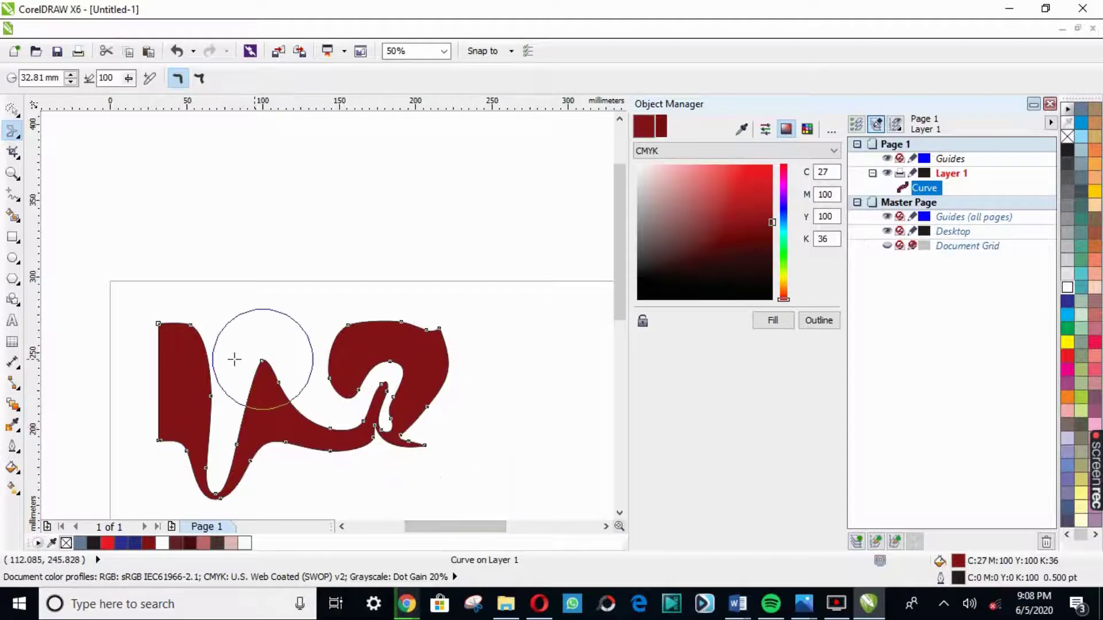
left_click_drag(143, 313, 225, 370)
key("ctrl+z")
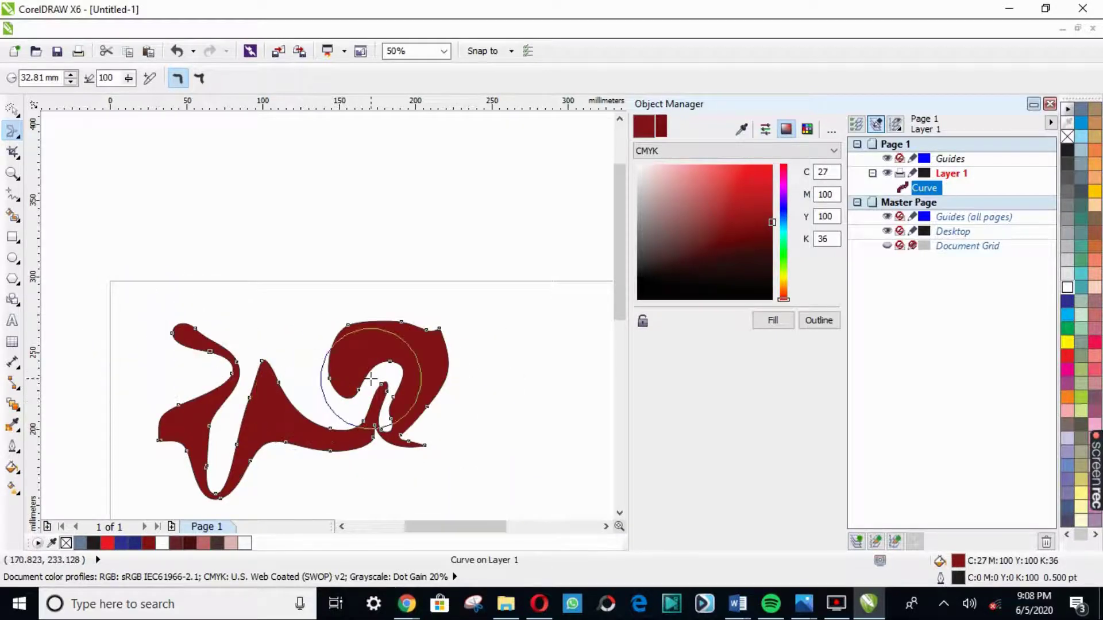
key("ctrl+z")
key("ctrl+z")
key("ctrl+z")
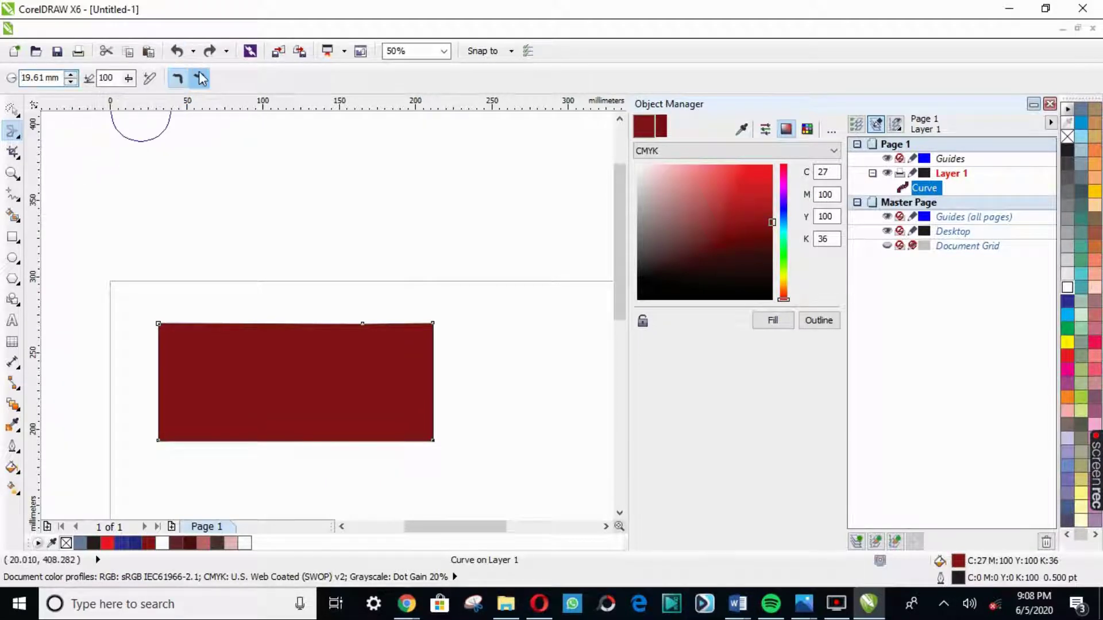
Smear a V-shaped dent and a smaller dent into the top edge, plus a right-edge notch
scroll(339, 336, "up", 2)
left_click_drag(308, 262, 313, 356)
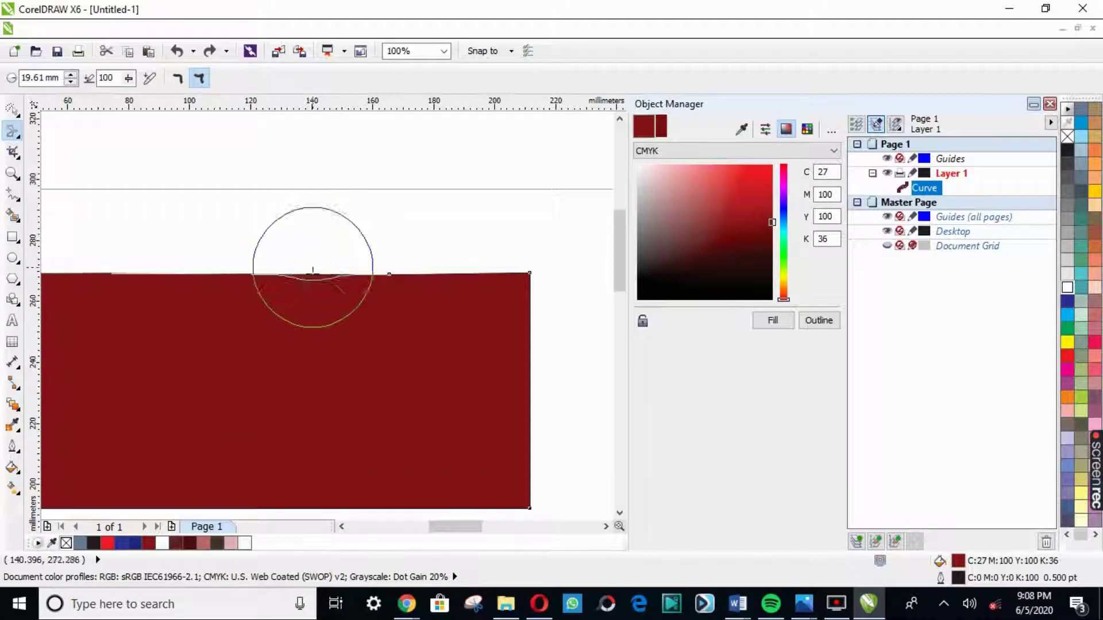
left_click_drag(429, 259, 428, 300)
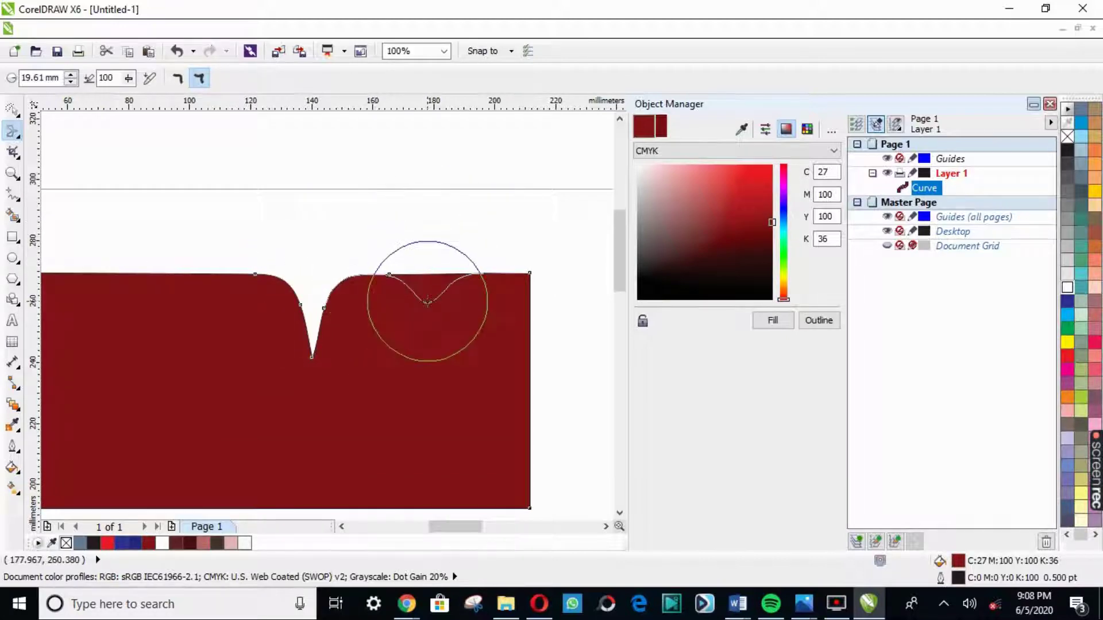
mouse_move(557, 344)
left_mouse_down()
mouse_move(476, 361)
mouse_move(431, 345)
left_mouse_up()
scroll(443, 283, "down", 2)
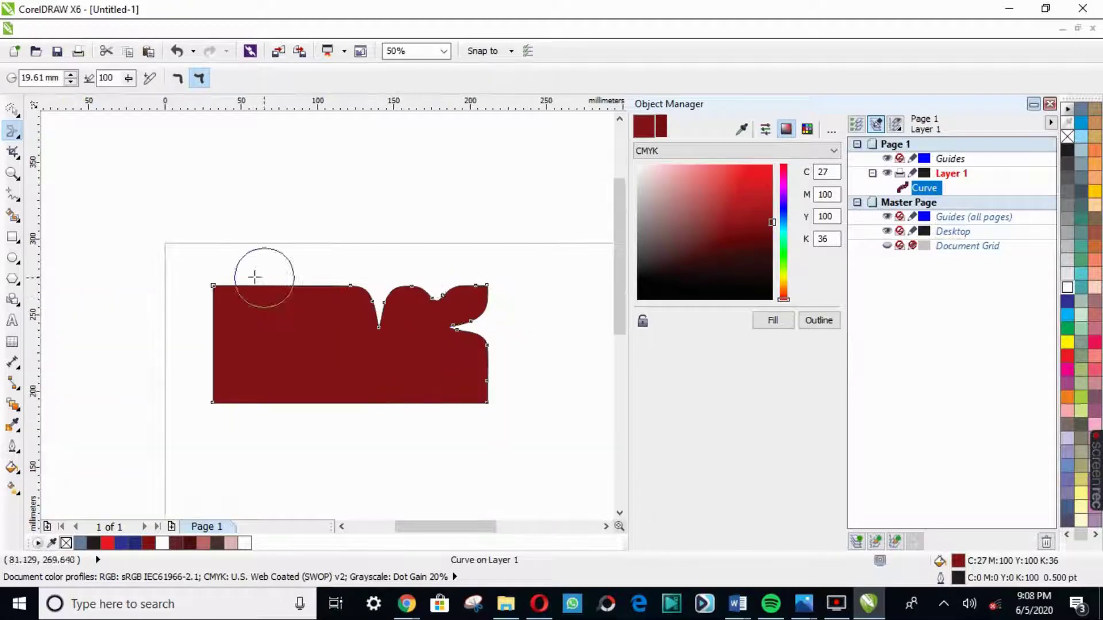
scroll(207, 276, "up", 2)
Add more dents along the top, left and bottom edges, then undo the latest notches
left_click_drag(335, 263, 345, 344)
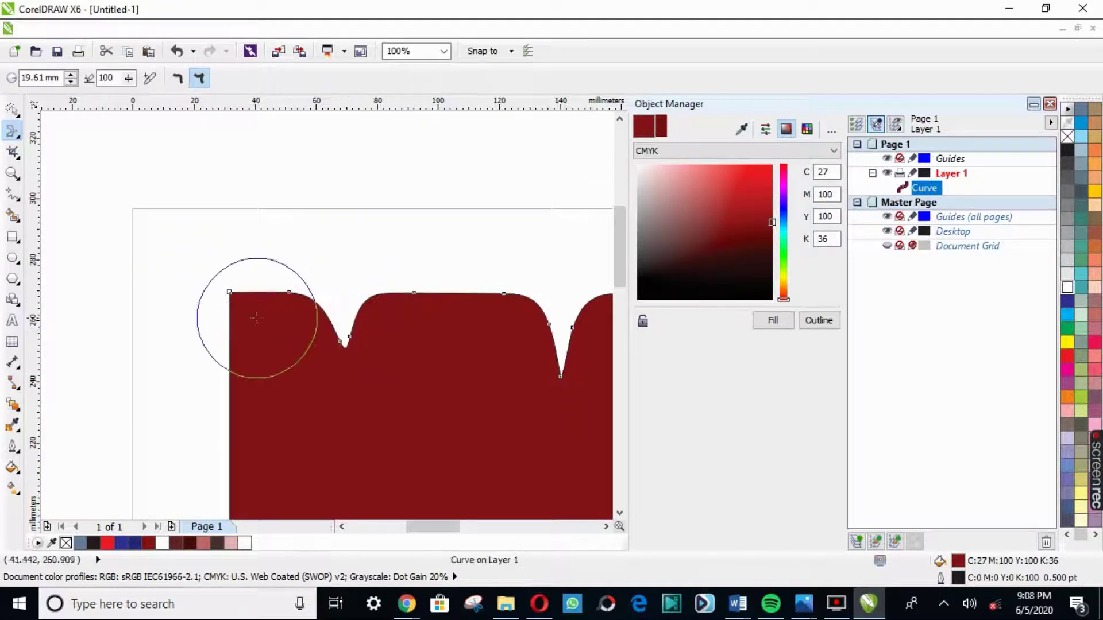
left_click_drag(216, 352, 316, 350)
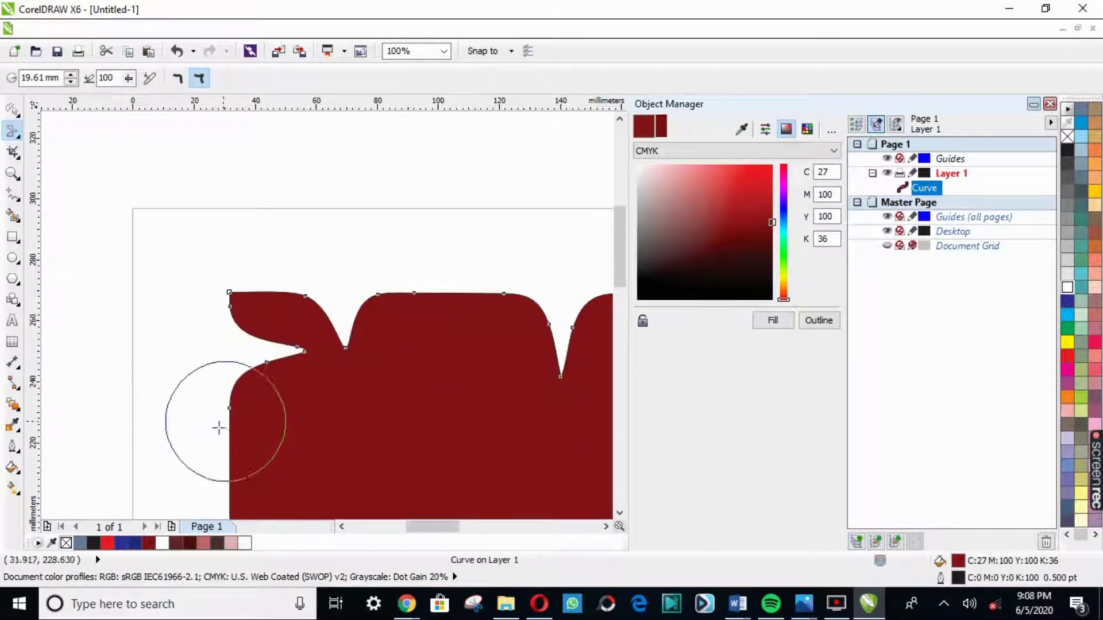
left_click_drag(233, 431, 352, 423)
scroll(328, 321, "down", 2)
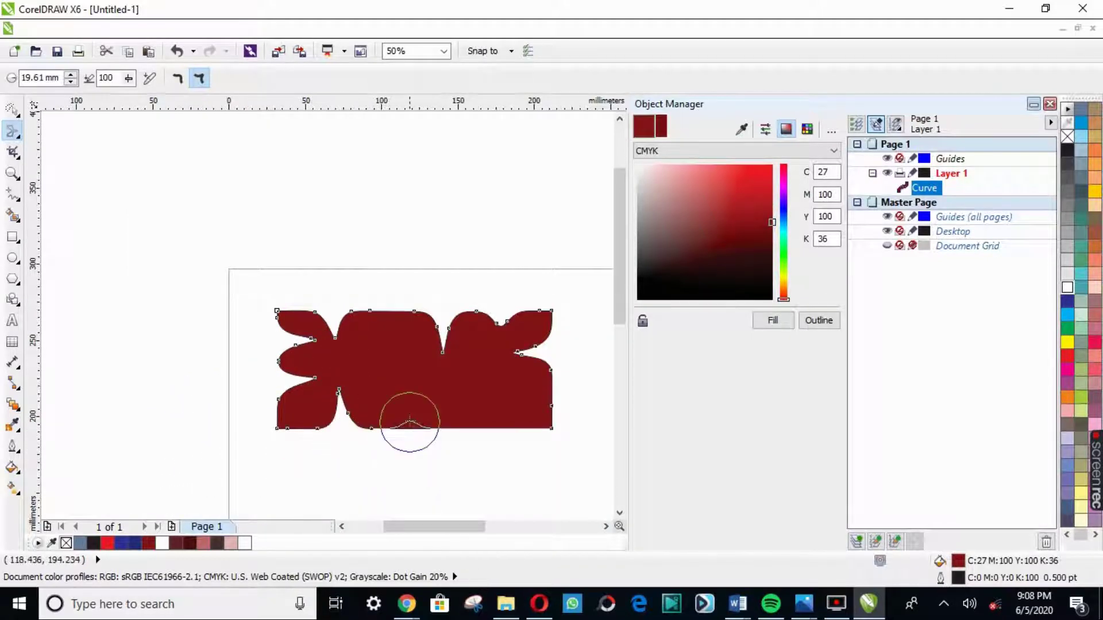
left_click_drag(532, 468, 510, 376)
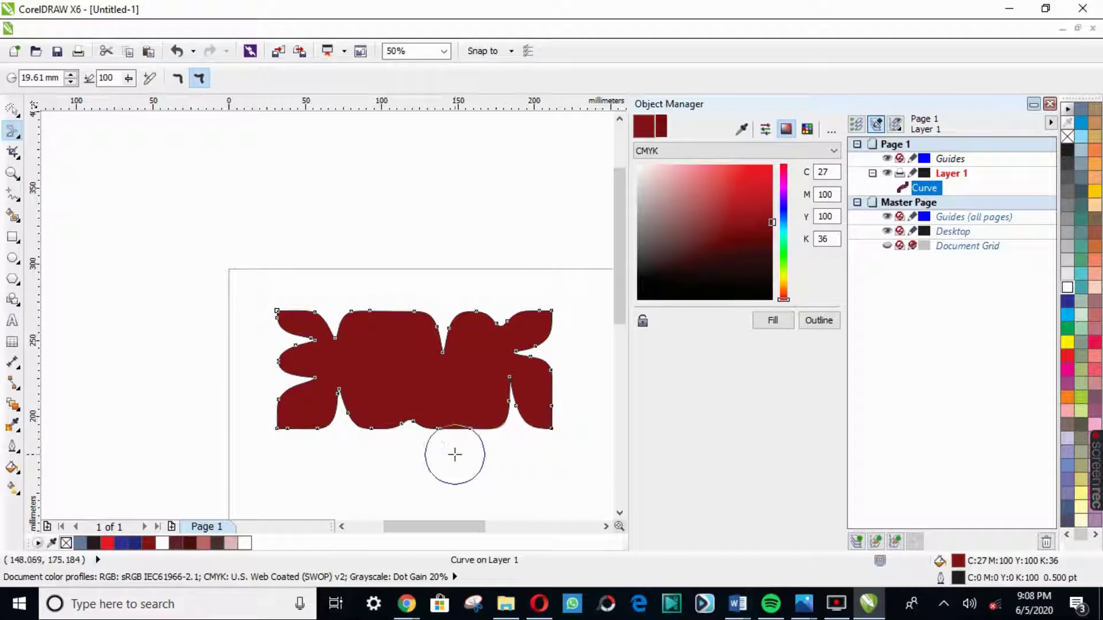
left_click_drag(455, 455, 437, 360)
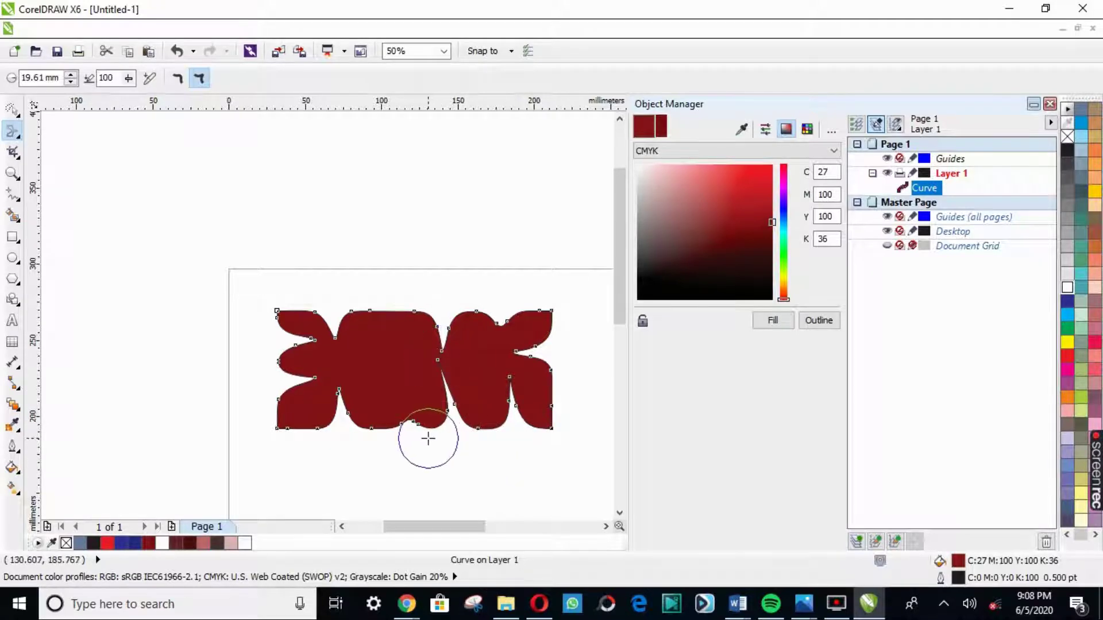
key("ctrl+z")
key("ctrl+z")
key("ctrl+z")
key("ctrl+z")
key("ctrl+z")
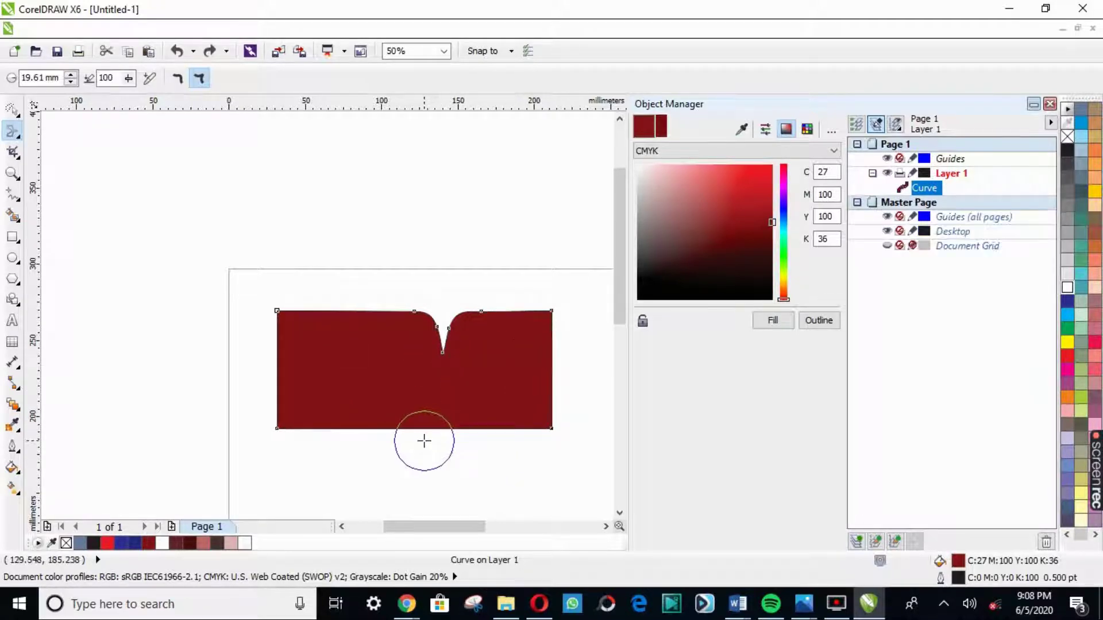
key("ctrl+z")
Set up the Twirl tool with a 22.11 mm radius and speed 100
left_click(9, 138)
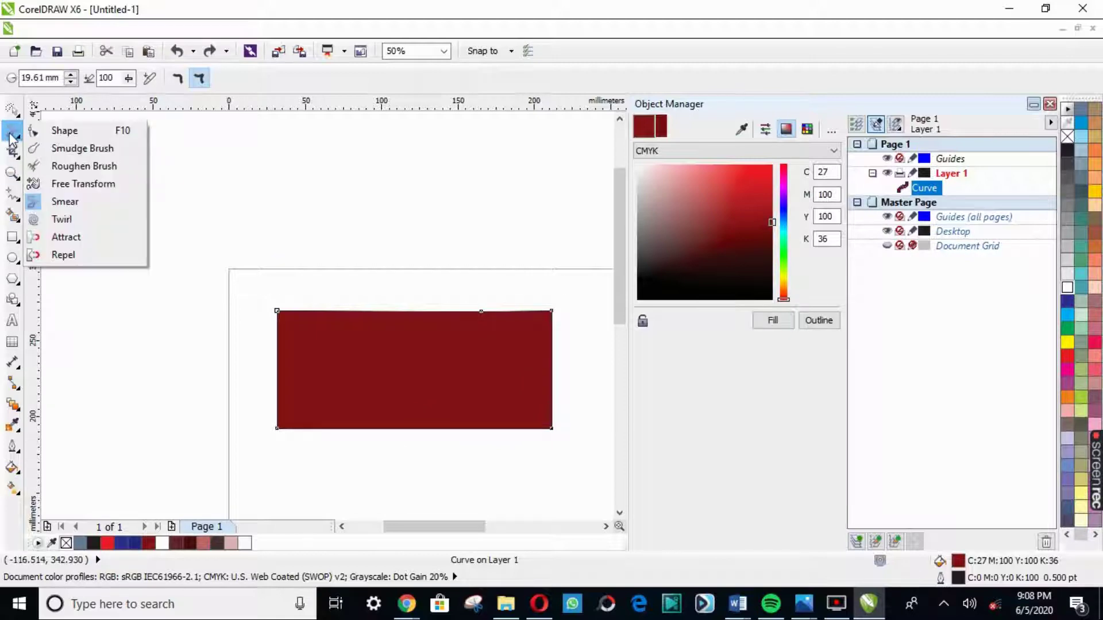
left_click(75, 220)
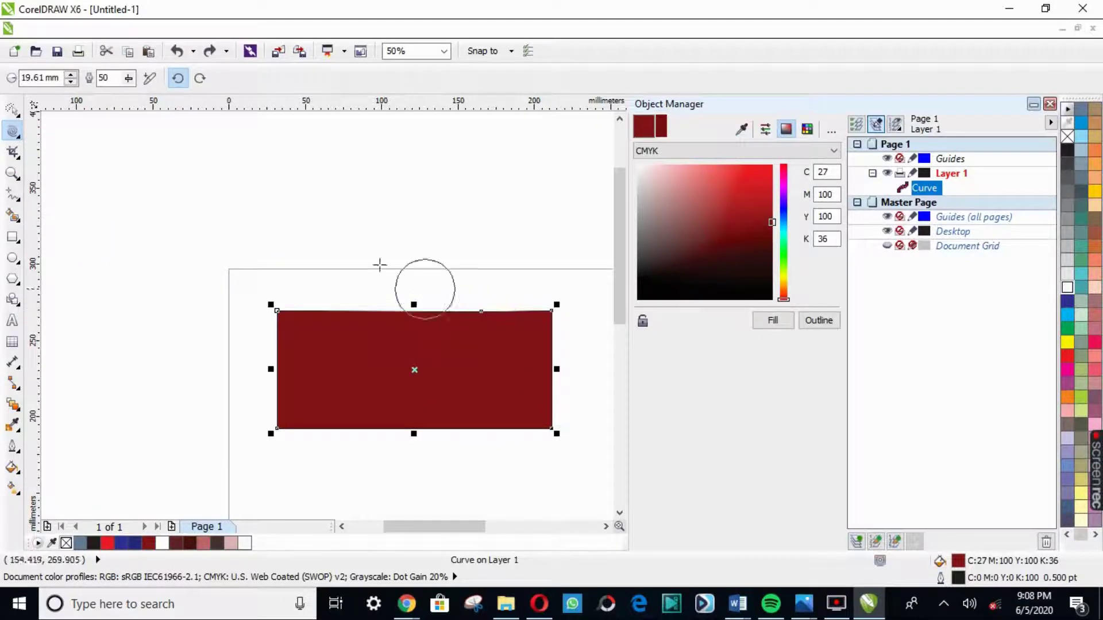
left_click_drag(73, 79, 76, 57)
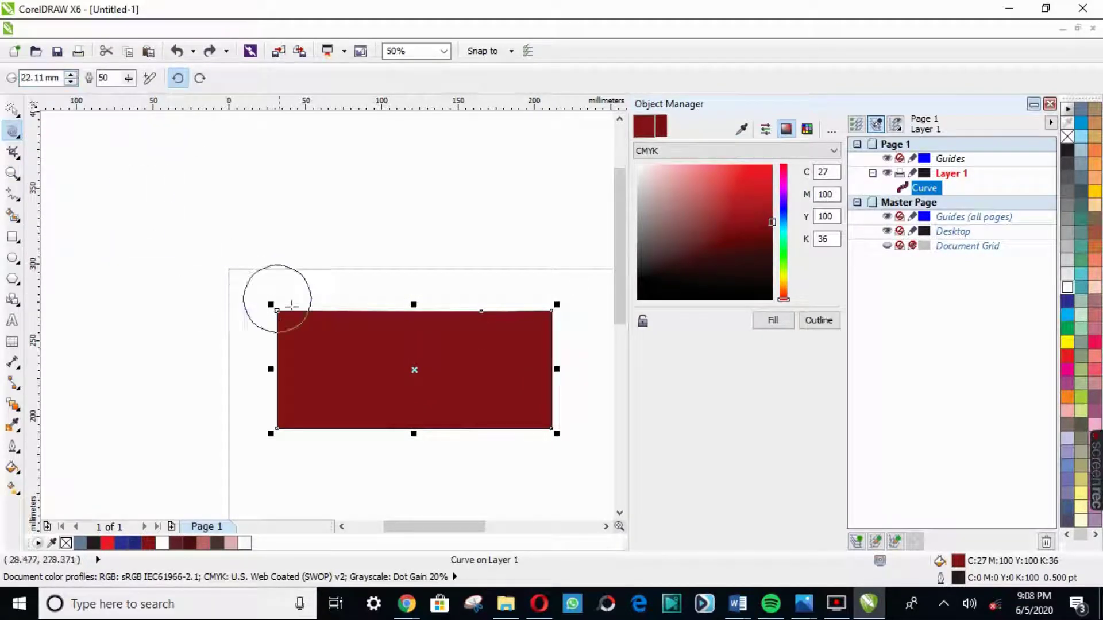
key("Escape")
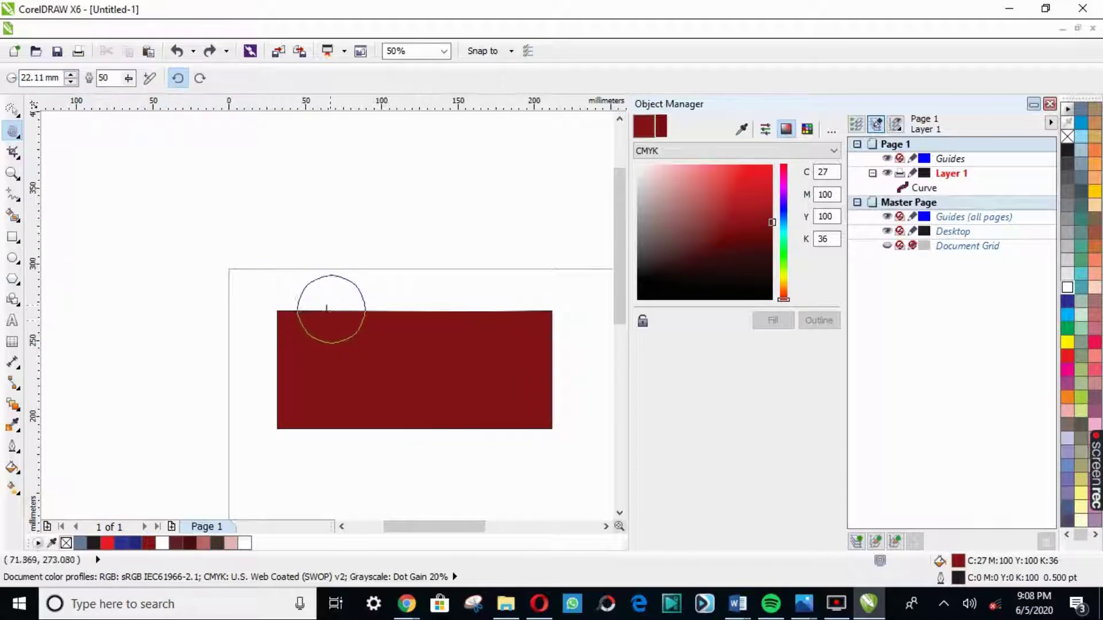
left_click_drag(128, 77, 250, 80)
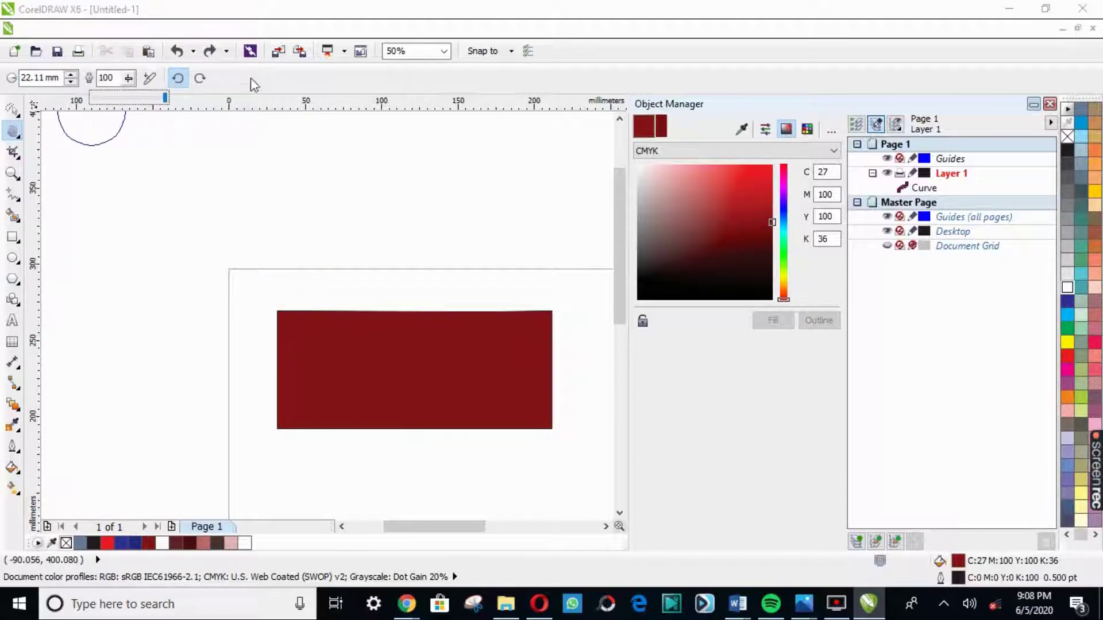
scroll(386, 346, "up", 1)
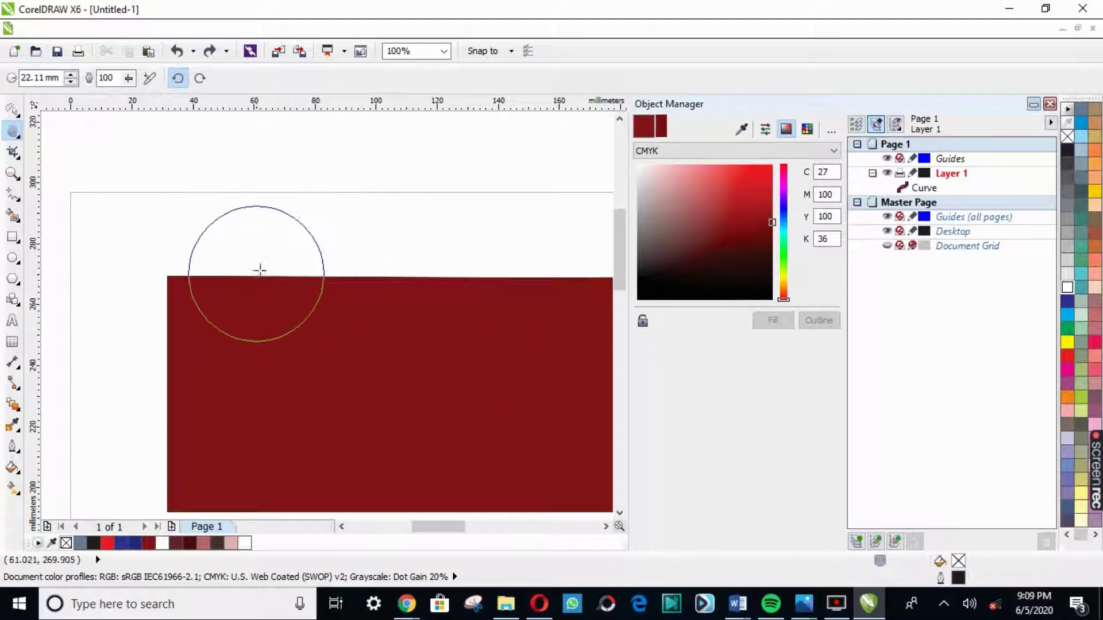
Twirl three swirls along the rectangle's top edge
left_click_drag(253, 267, 260, 279)
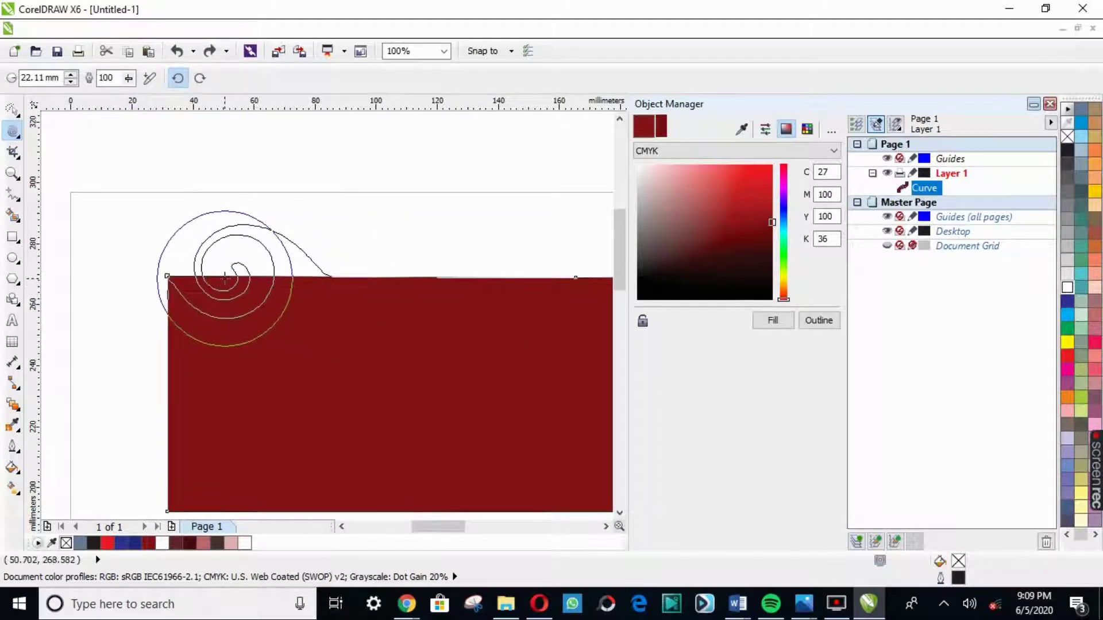
left_click_drag(462, 286, 465, 285)
scroll(465, 285, "down", 1)
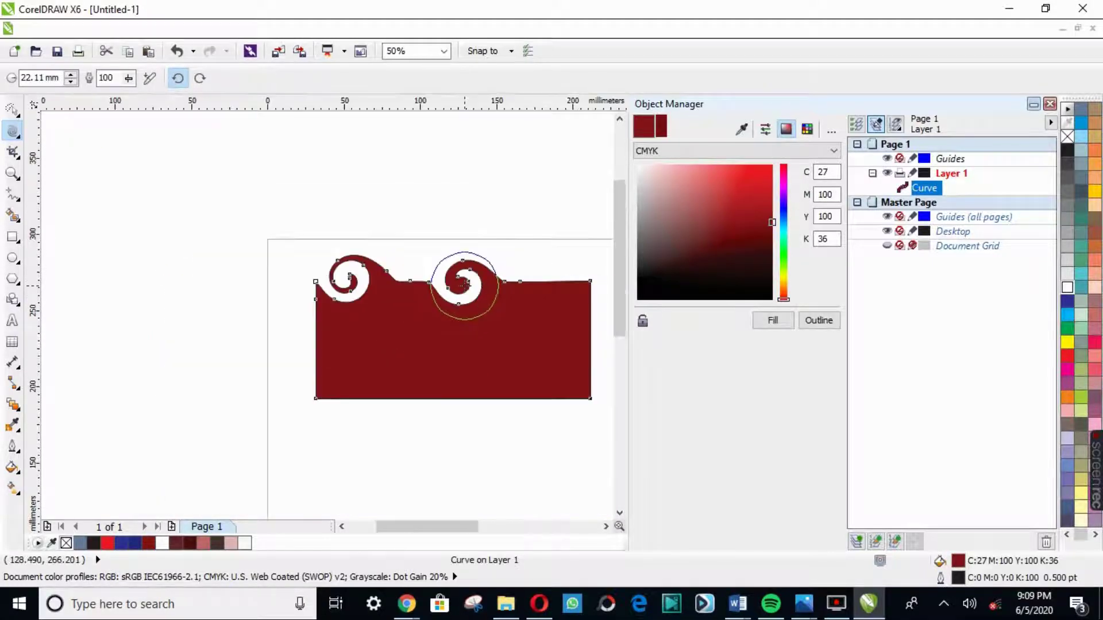
scroll(558, 274, "up", 1)
left_click_drag(554, 275, 529, 320)
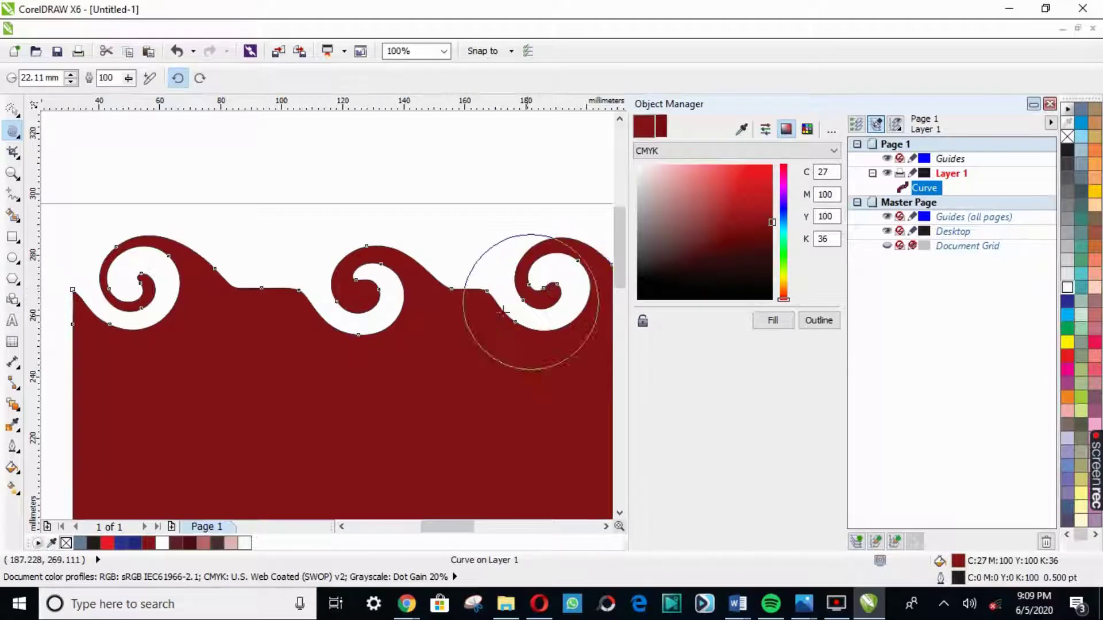
scroll(435, 317, "down", 1)
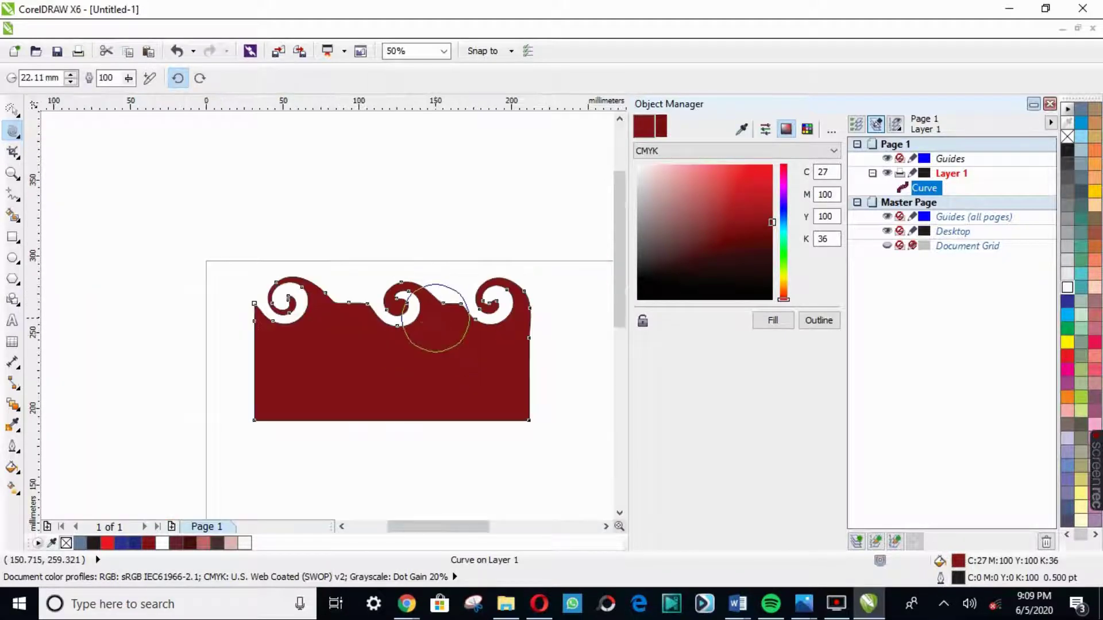
Switch twirls to counterclockwise and spin swirls along the bottom and left edges
left_click(198, 79)
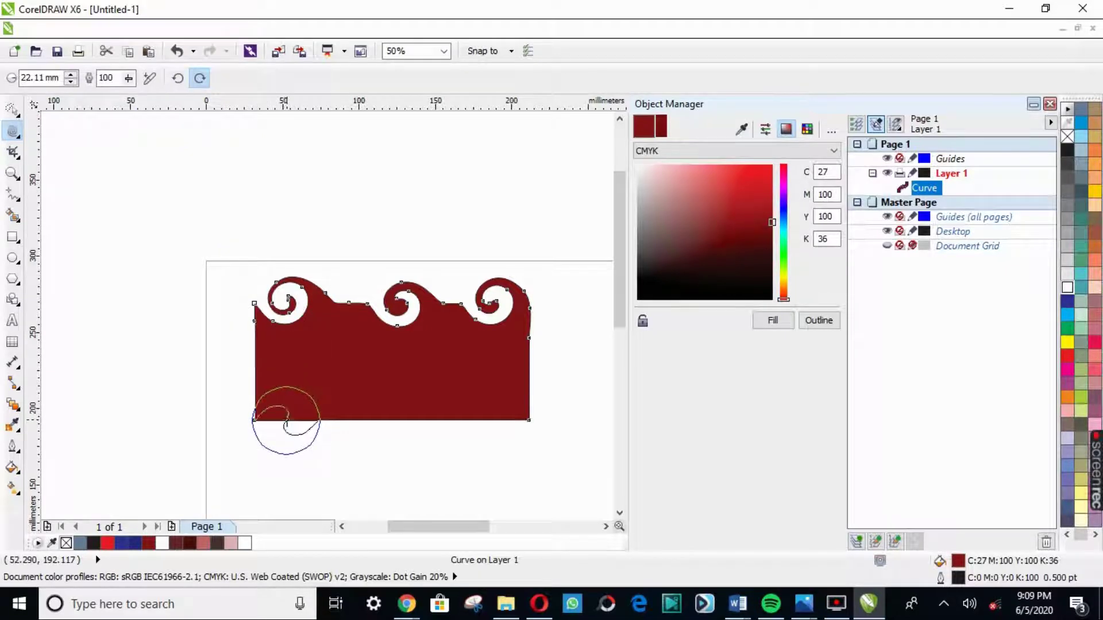
left_click_drag(286, 421, 287, 421)
left_click_drag(360, 425, 361, 426)
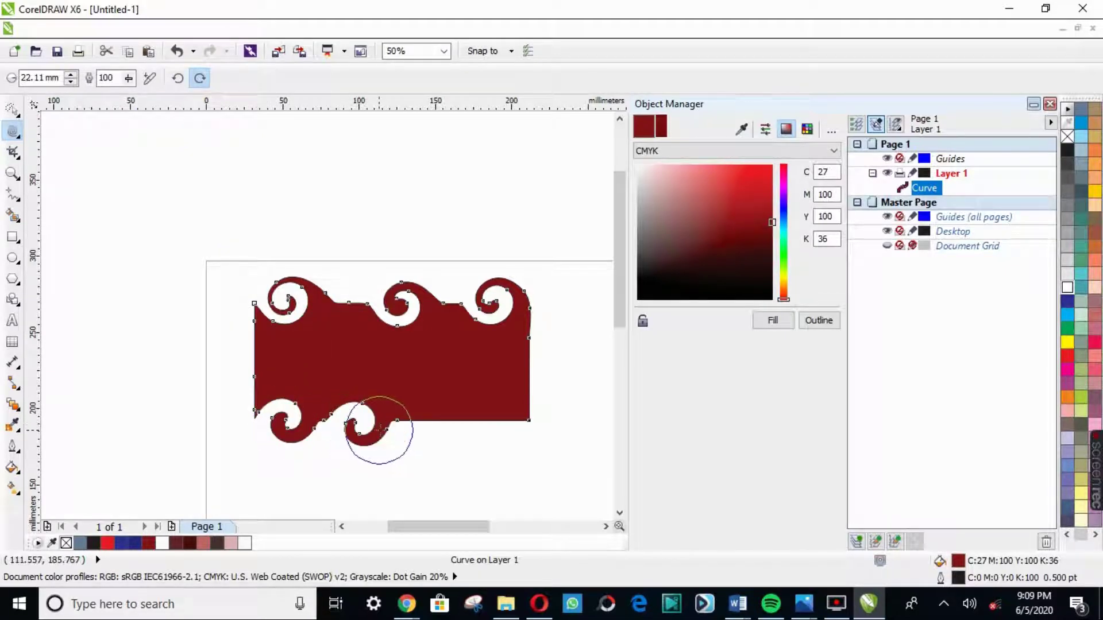
left_click_drag(454, 428, 519, 424)
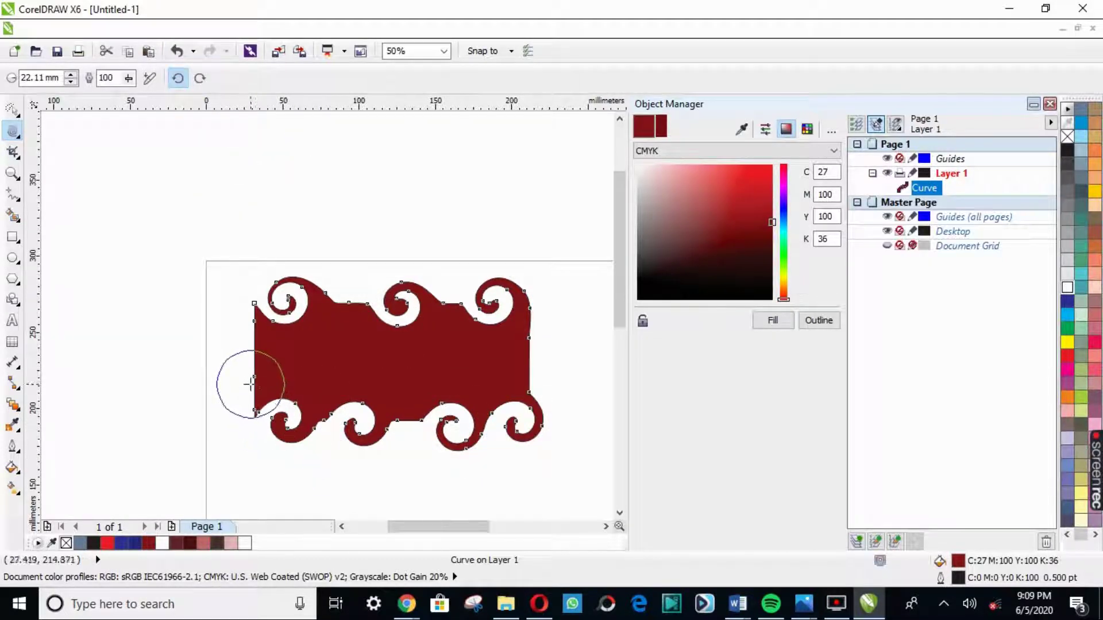
left_click_drag(262, 382, 254, 384)
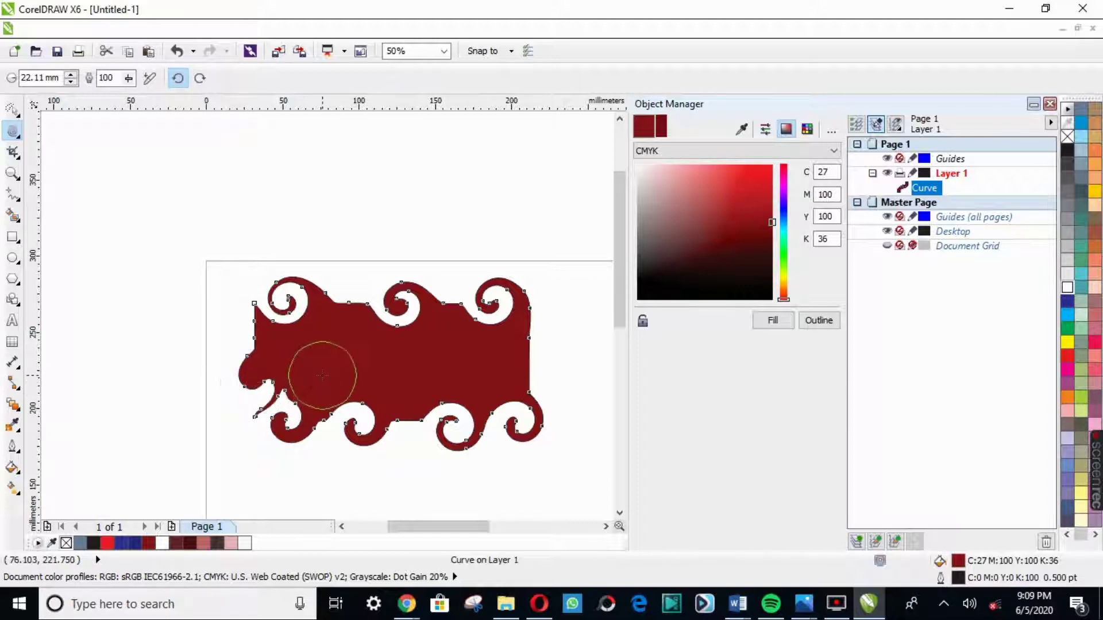
mouse_move(332, 418)
left_mouse_down()
mouse_move(321, 423)
mouse_move(486, 409)
left_mouse_up()
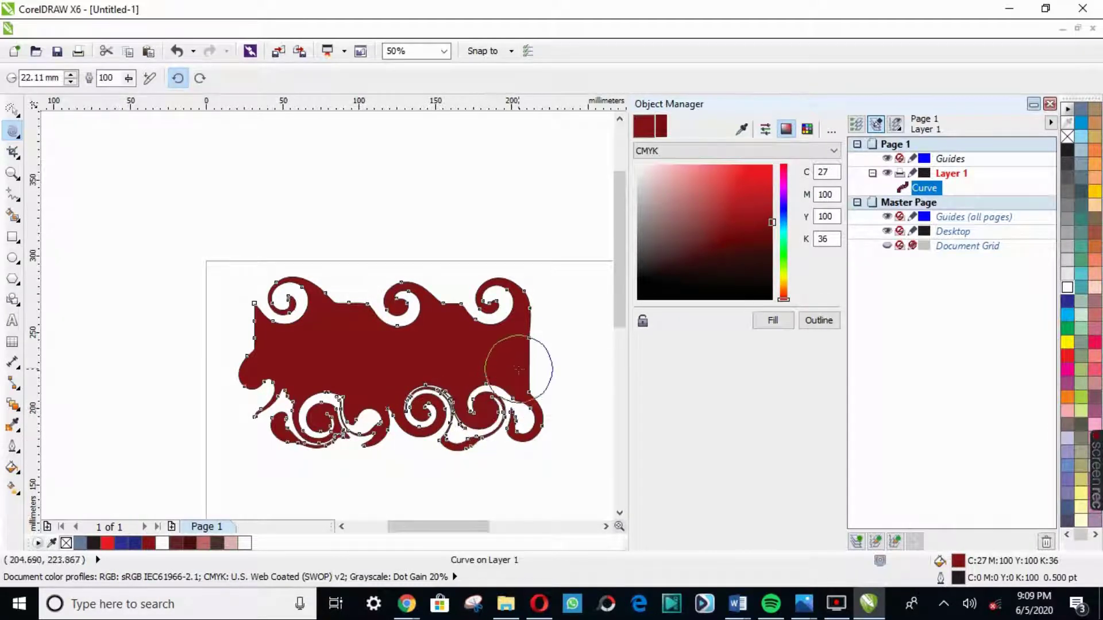
Wind the right, top and lower curls into tighter multi-turn spirals
left_click_drag(522, 358, 521, 356)
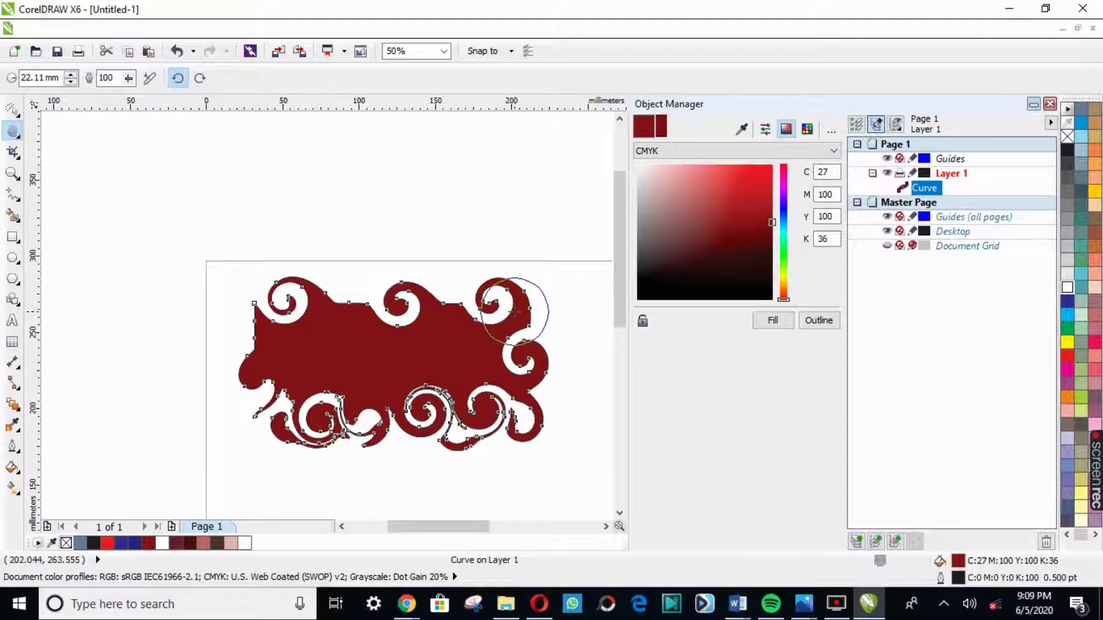
left_click_drag(515, 312, 514, 310)
mouse_move(413, 309)
left_mouse_down()
mouse_move(407, 321)
mouse_move(355, 299)
mouse_move(262, 356)
mouse_move(249, 380)
left_mouse_up()
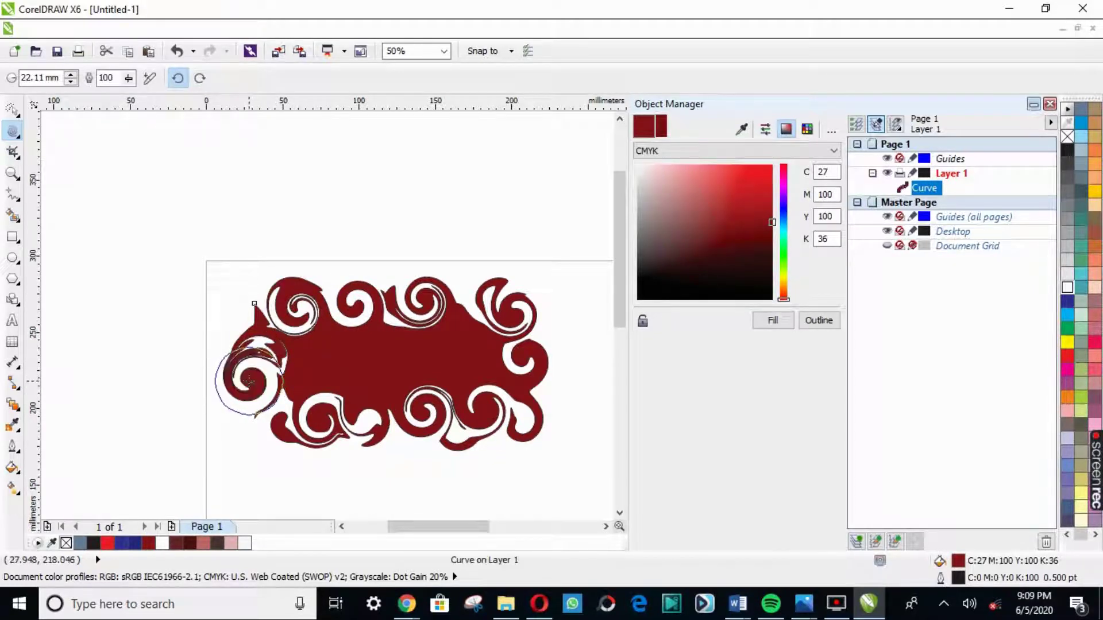
left_click_drag(291, 428, 334, 456)
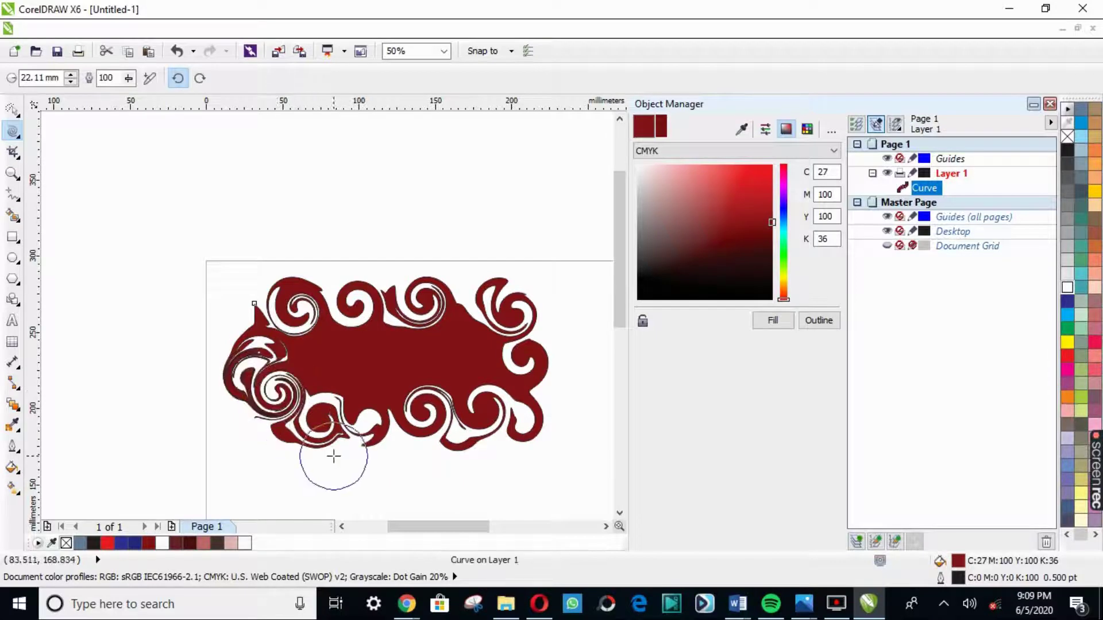
mouse_move(387, 414)
left_mouse_down()
mouse_move(359, 432)
mouse_move(350, 421)
left_mouse_up()
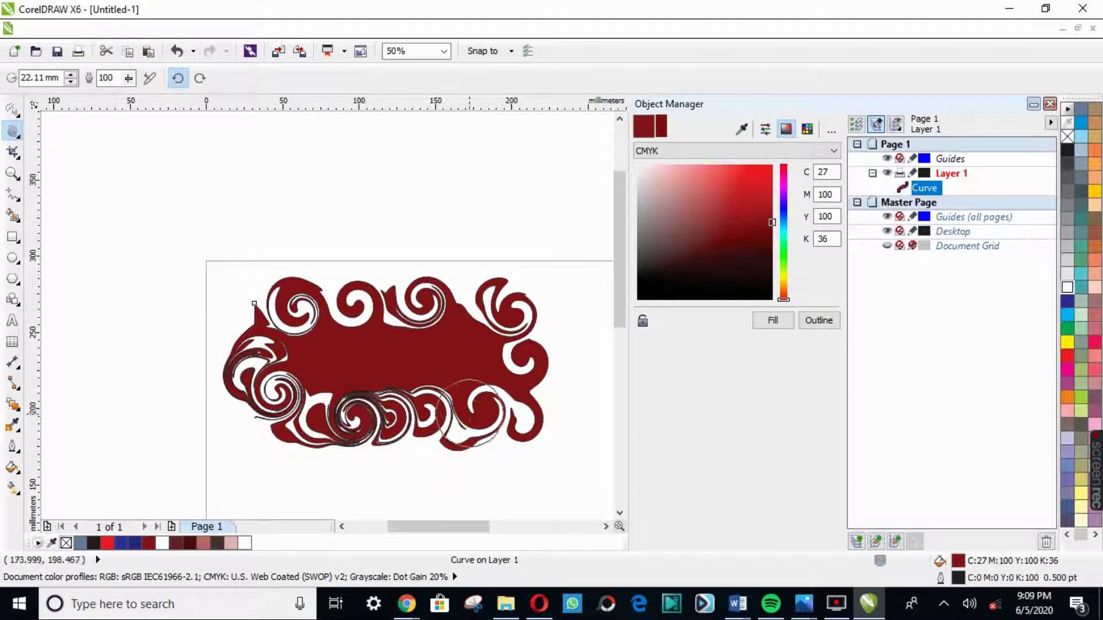
mouse_move(470, 431)
left_mouse_down()
mouse_move(520, 404)
mouse_move(516, 346)
mouse_move(509, 353)
left_mouse_up()
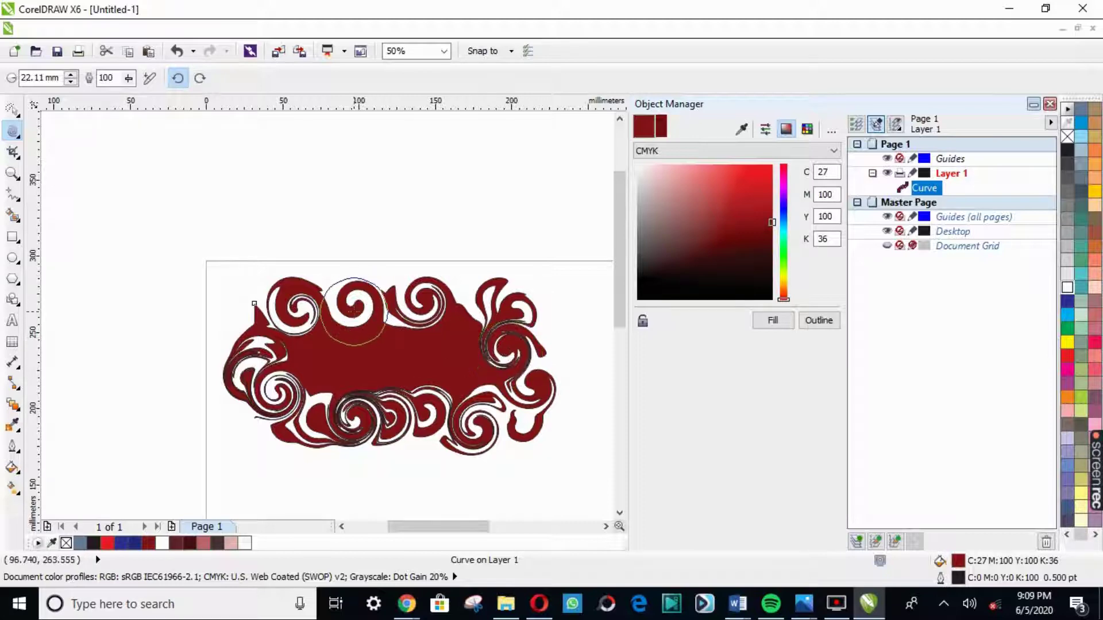
left_click_drag(353, 310, 357, 312)
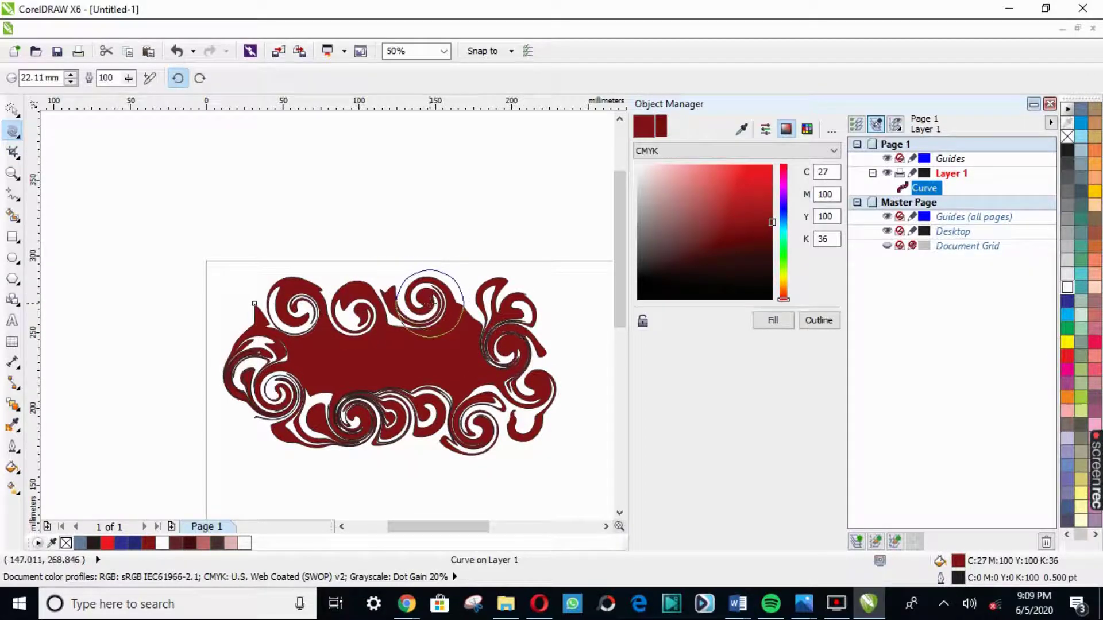
left_click_drag(431, 301, 523, 300)
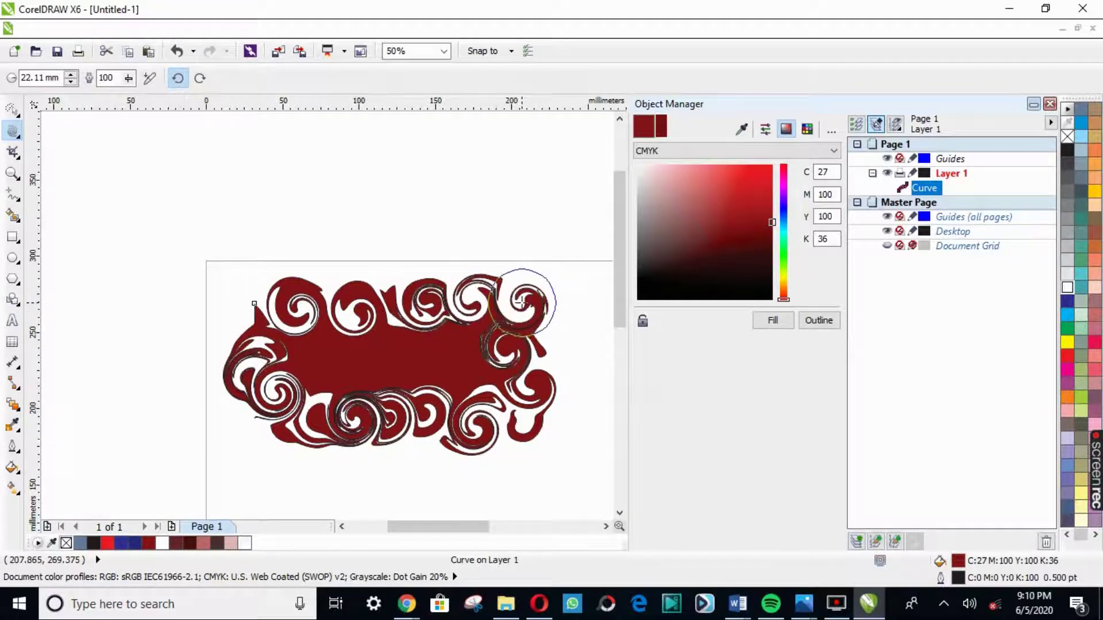
Pinch the shape's left, middle and right-centre curves inward with the Attract tool at 34.11 mm radius
left_click(18, 129)
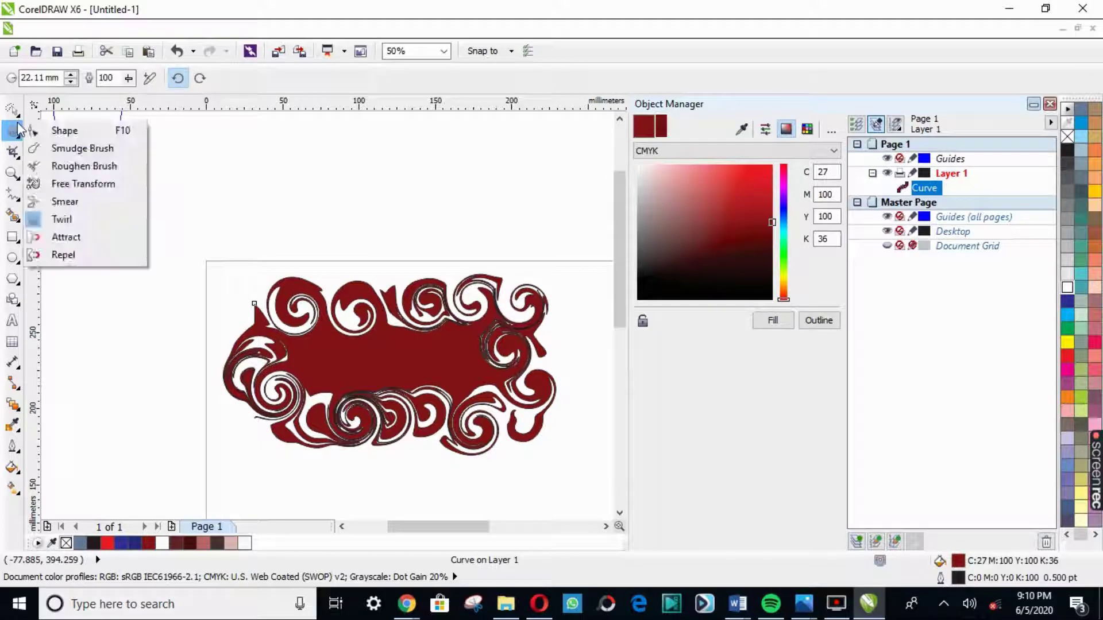
left_click(57, 236)
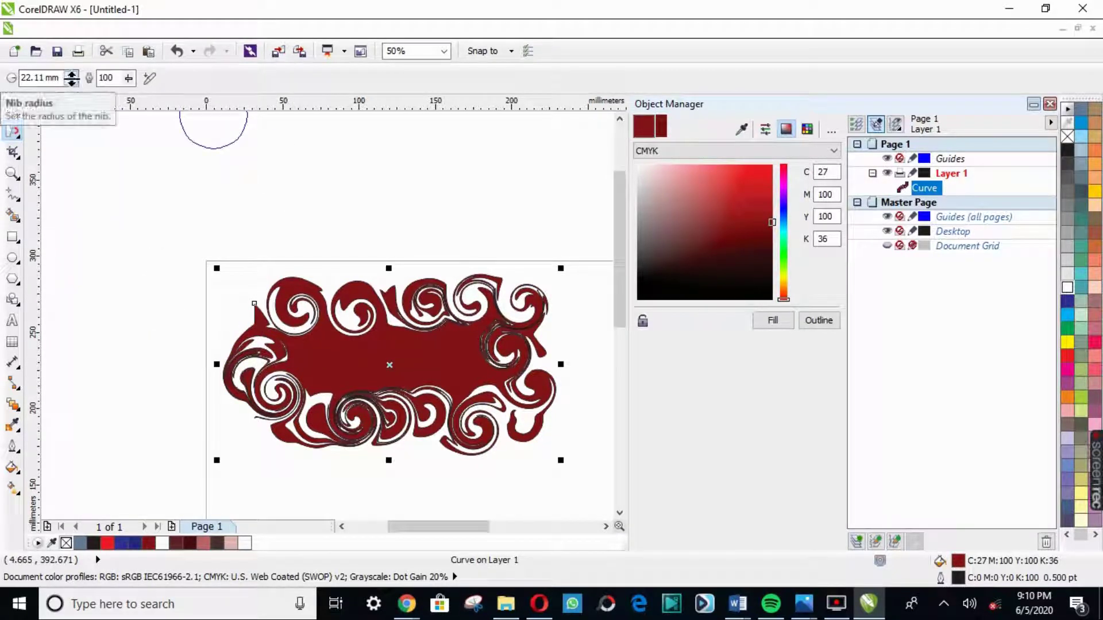
left_click_drag(72, 80, 74, 53)
left_click_drag(77, 603, 77, 586)
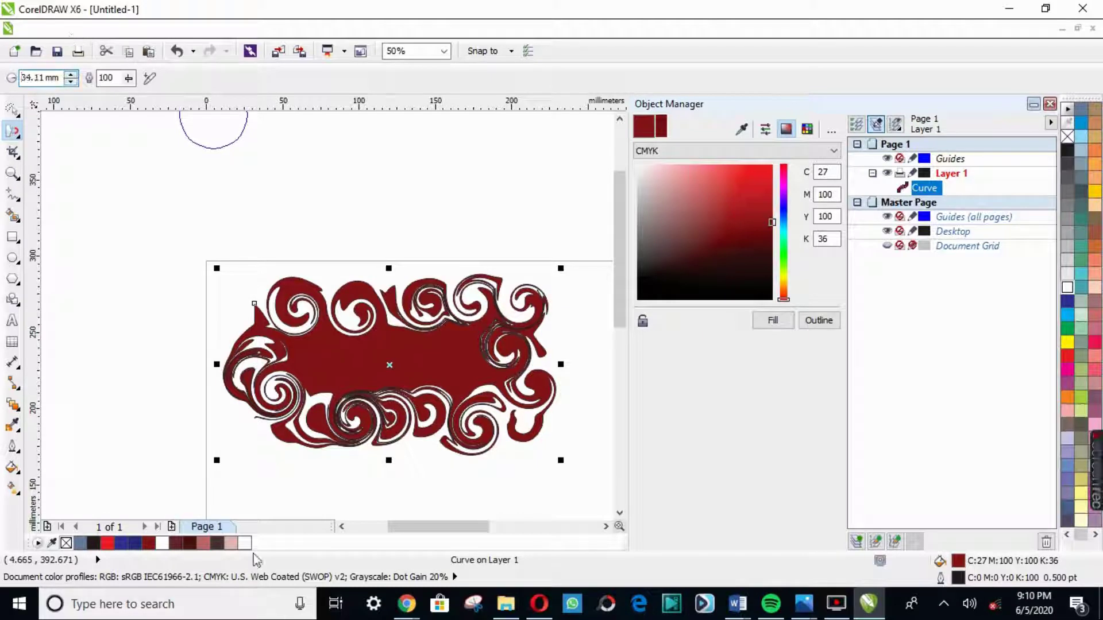
left_click(299, 357)
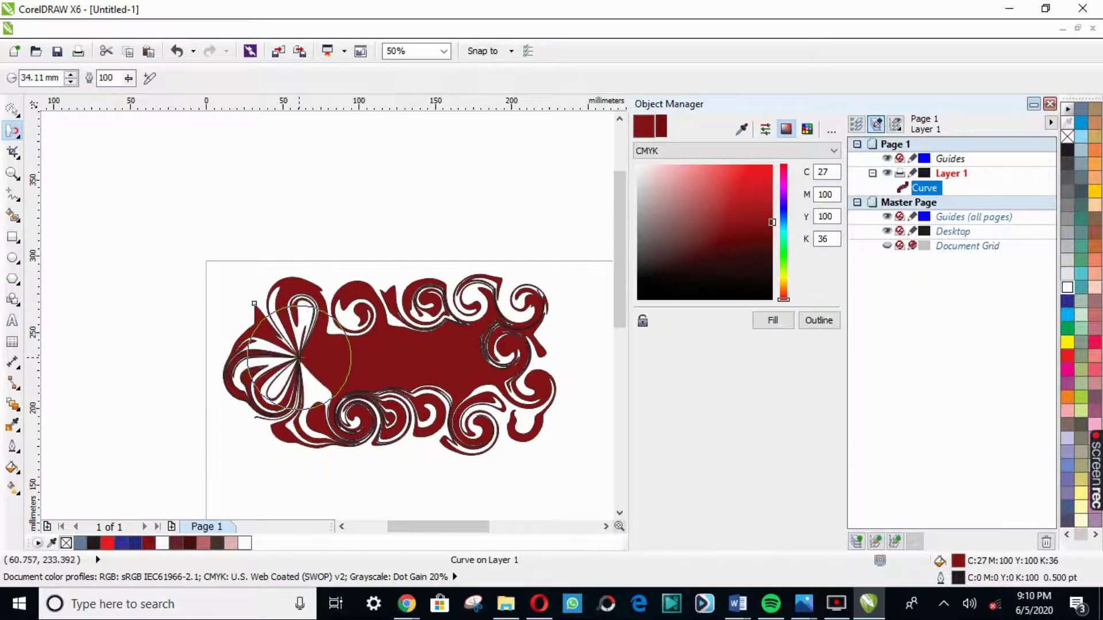
left_click(455, 361)
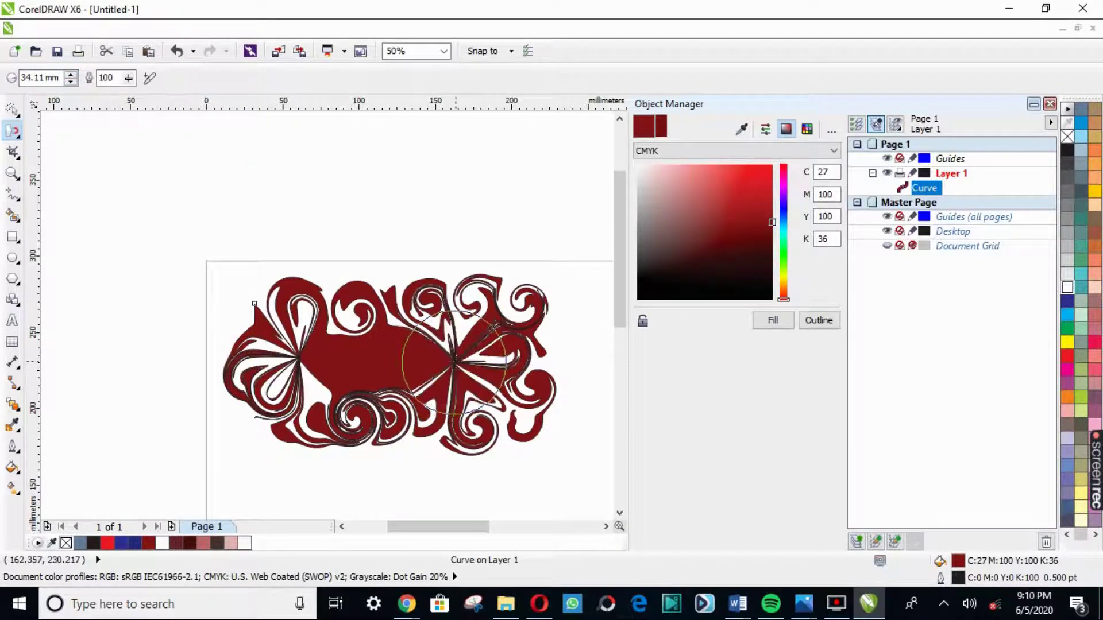
left_click(377, 362)
left_click_drag(378, 362, 329, 362)
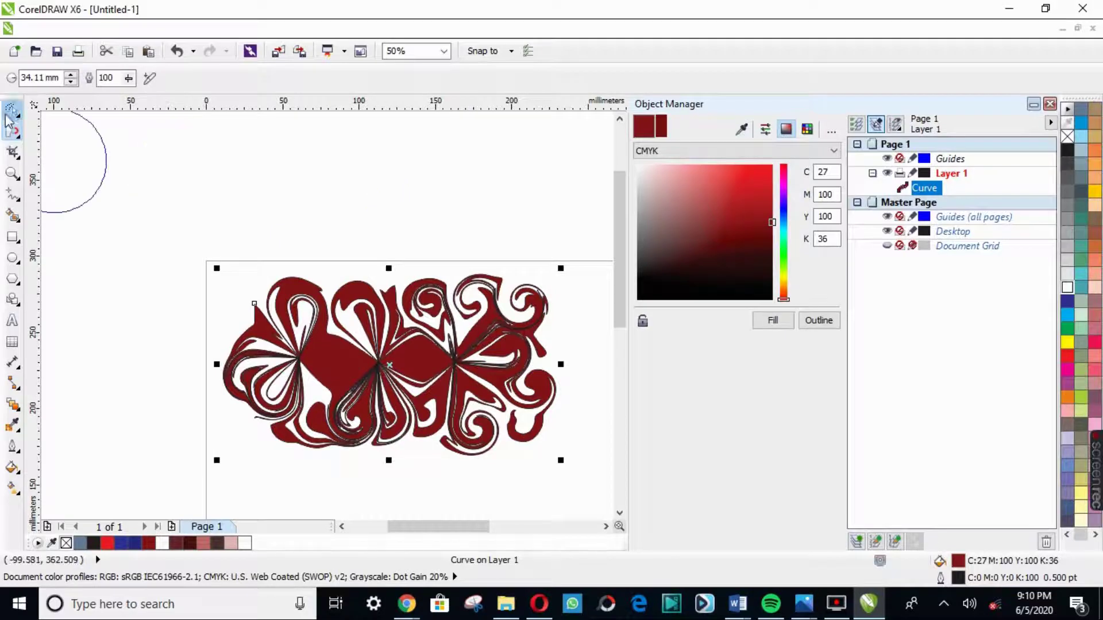
left_click(11, 198)
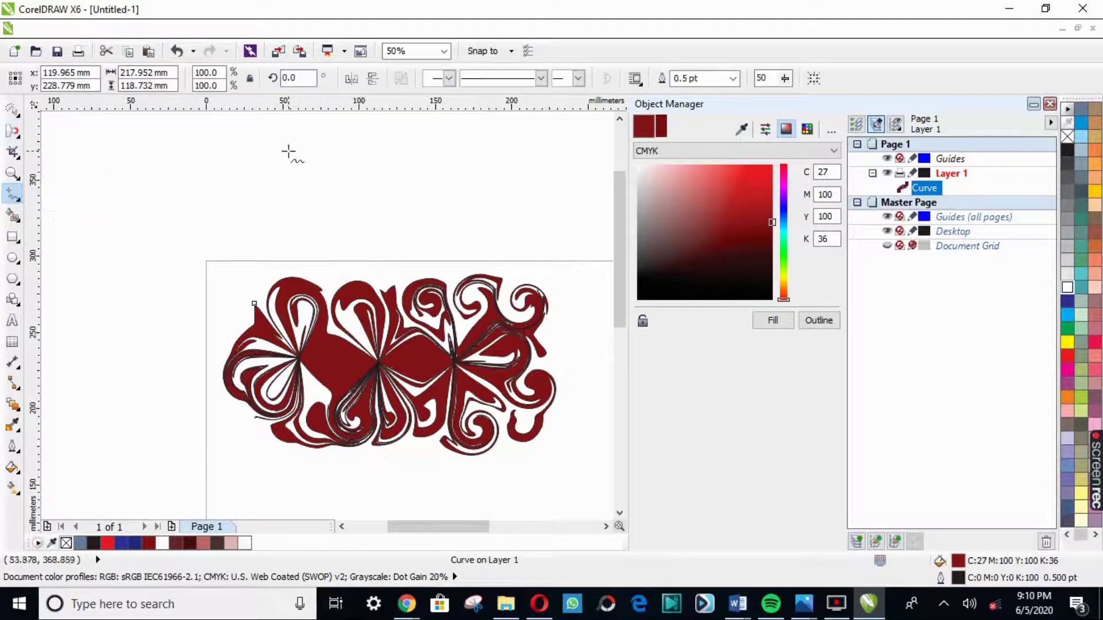
Draw four crossing freehand curves above the page at upper left
left_click_drag(289, 151, 211, 181)
left_click_drag(301, 211, 177, 194)
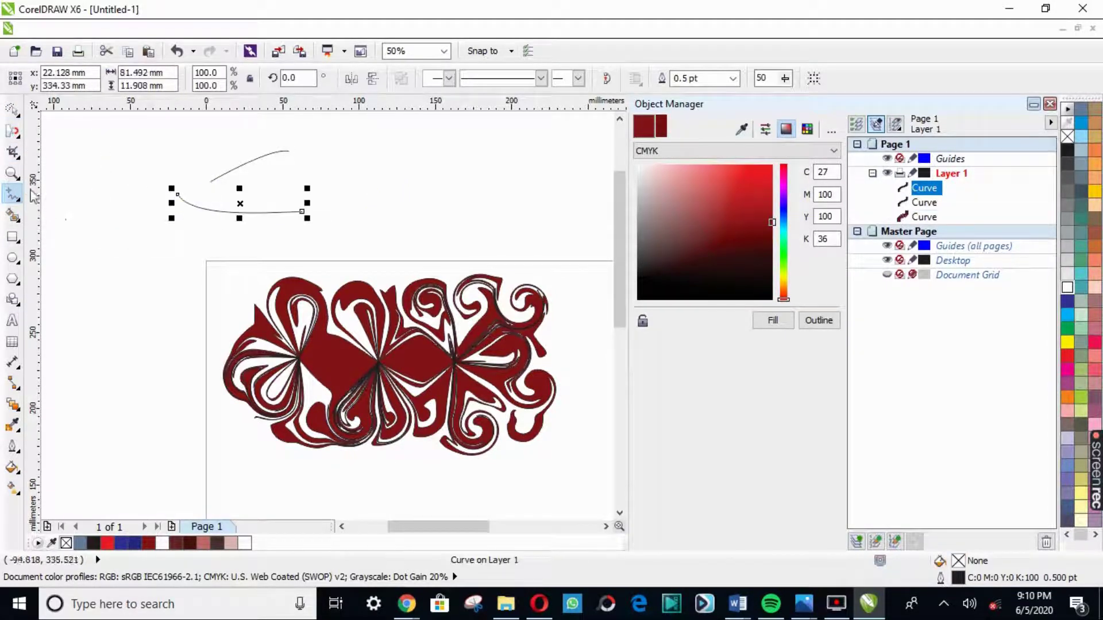
left_click_drag(60, 132, 182, 199)
left_click_drag(97, 255, 181, 199)
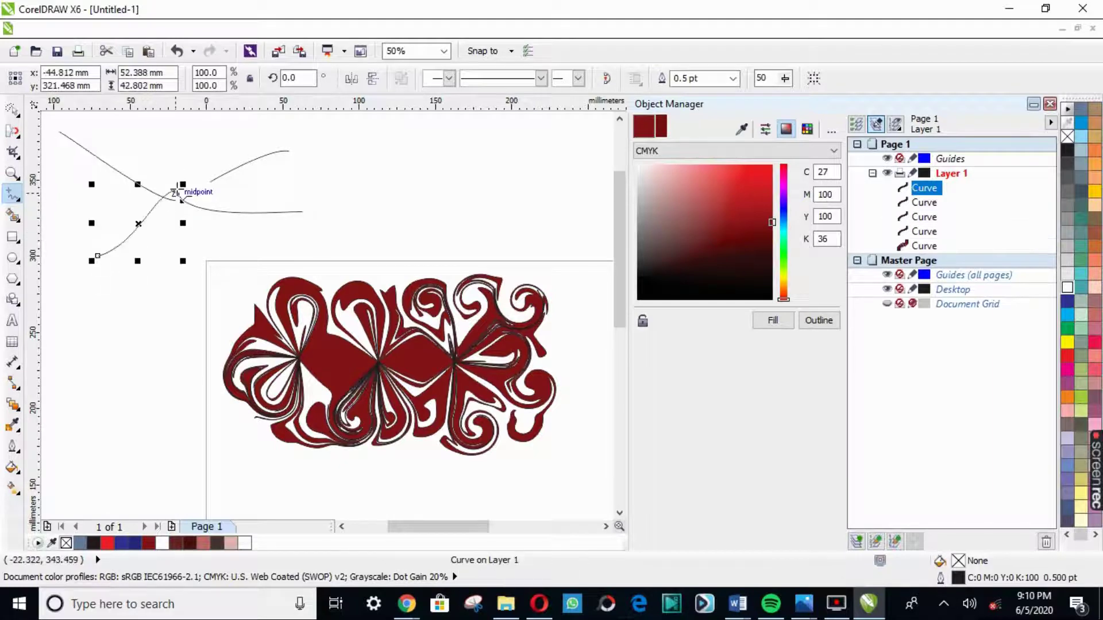
Swirl the flower's middle, right arm and left petals into central points
left_click(12, 131)
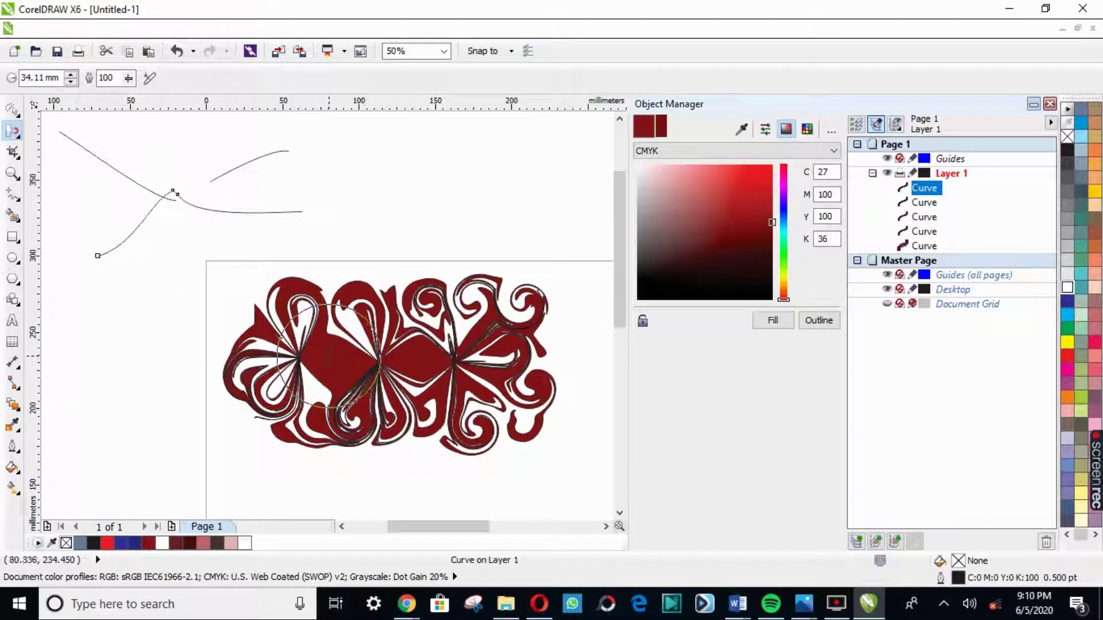
left_click(328, 354)
left_click_drag(329, 356, 331, 356)
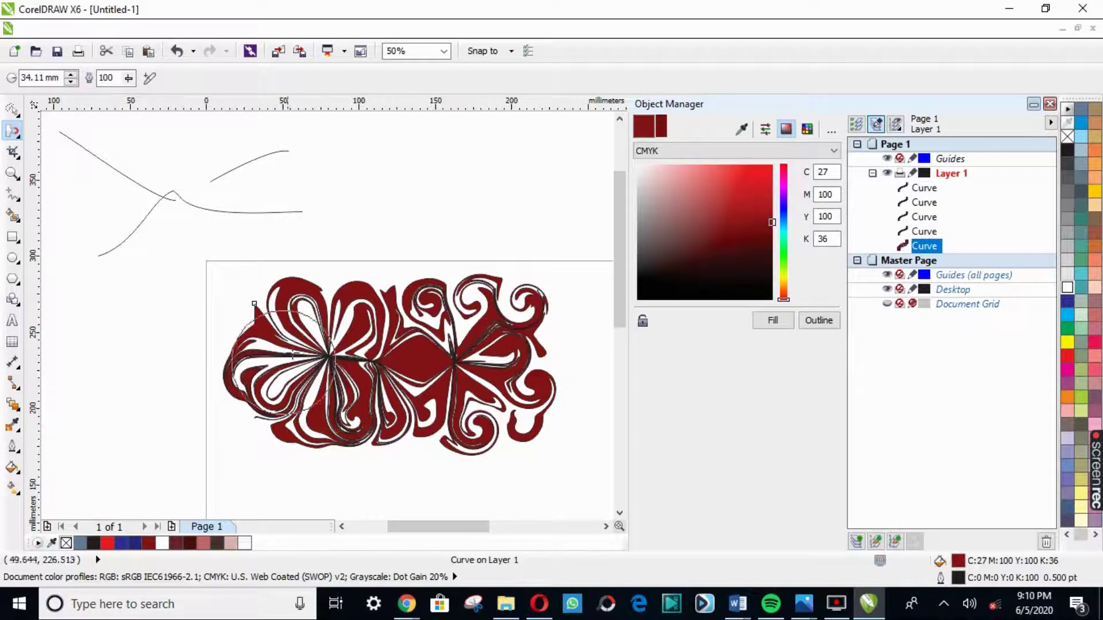
left_click_drag(413, 356, 415, 356)
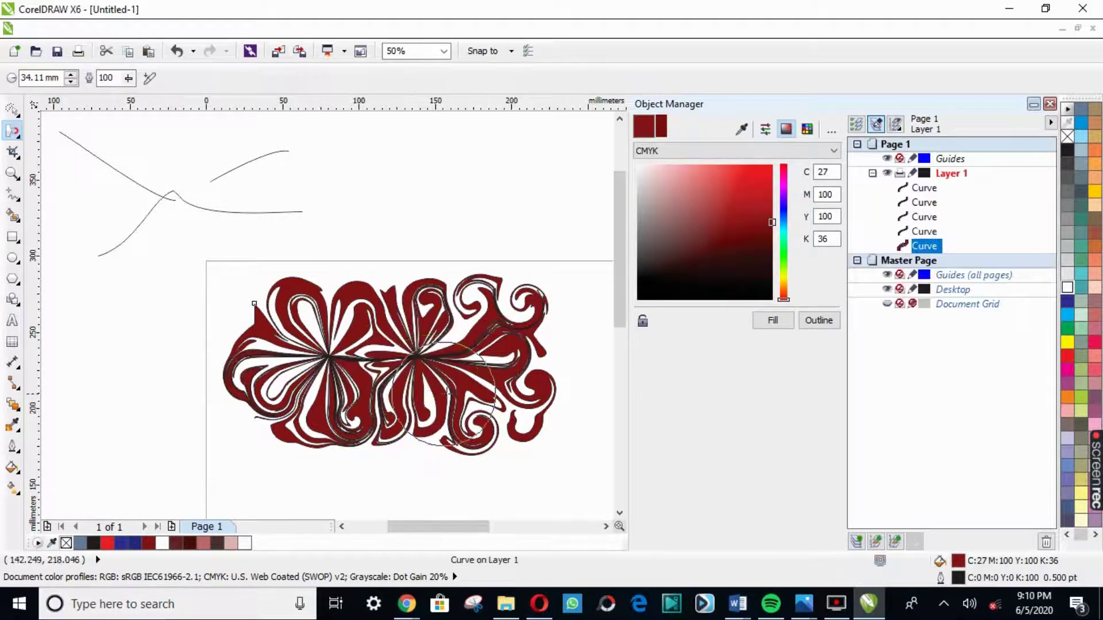
left_click_drag(515, 356, 447, 359)
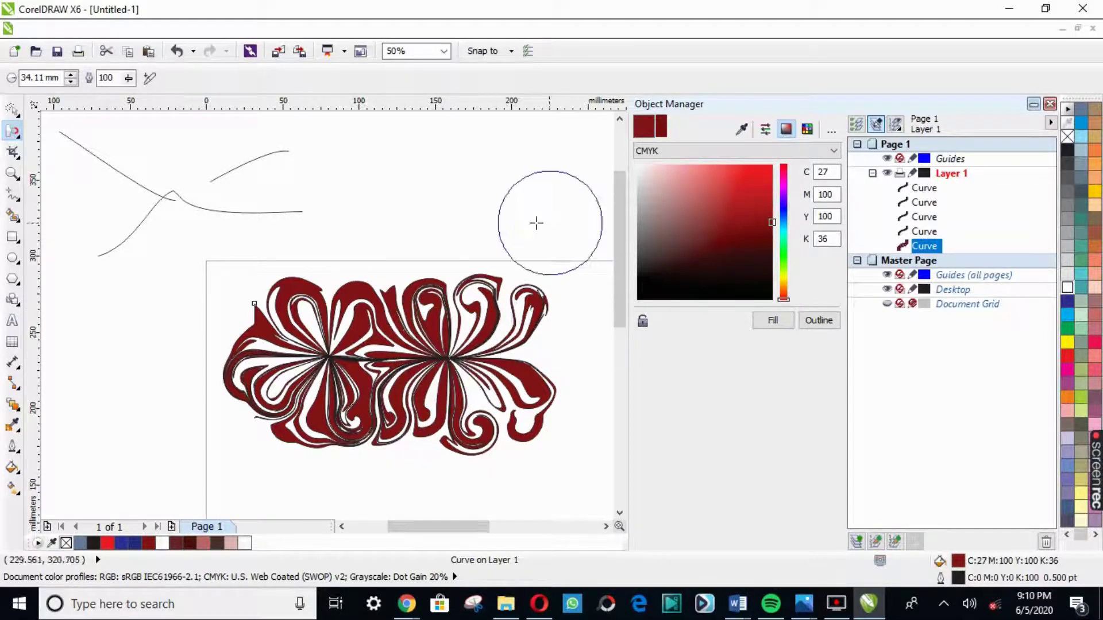
left_click_drag(241, 356, 247, 357)
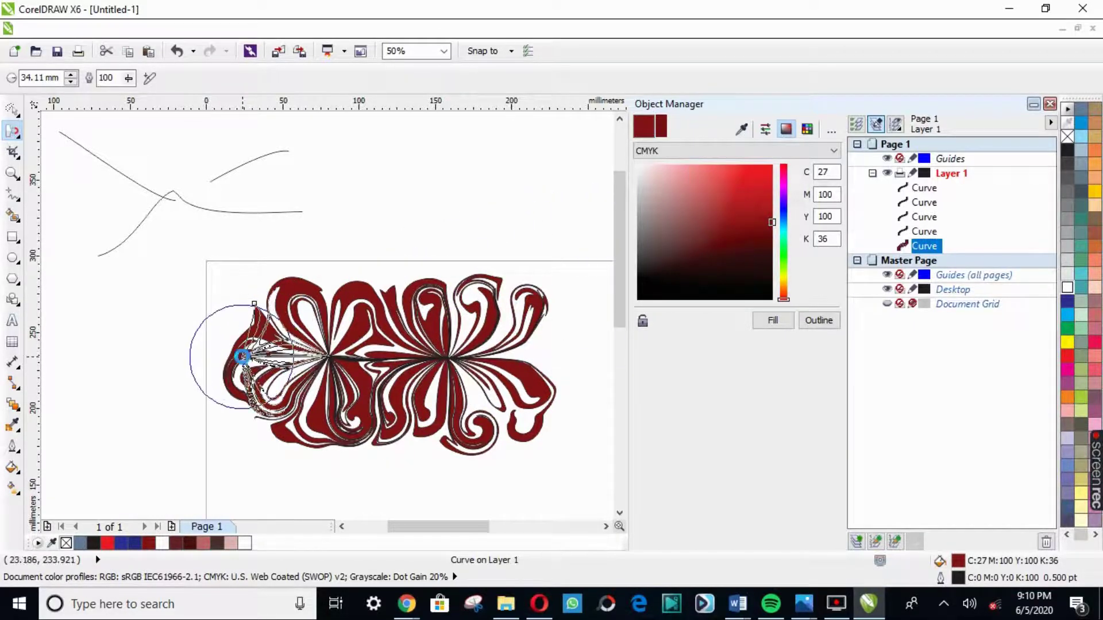
scroll(399, 329, "down", 1)
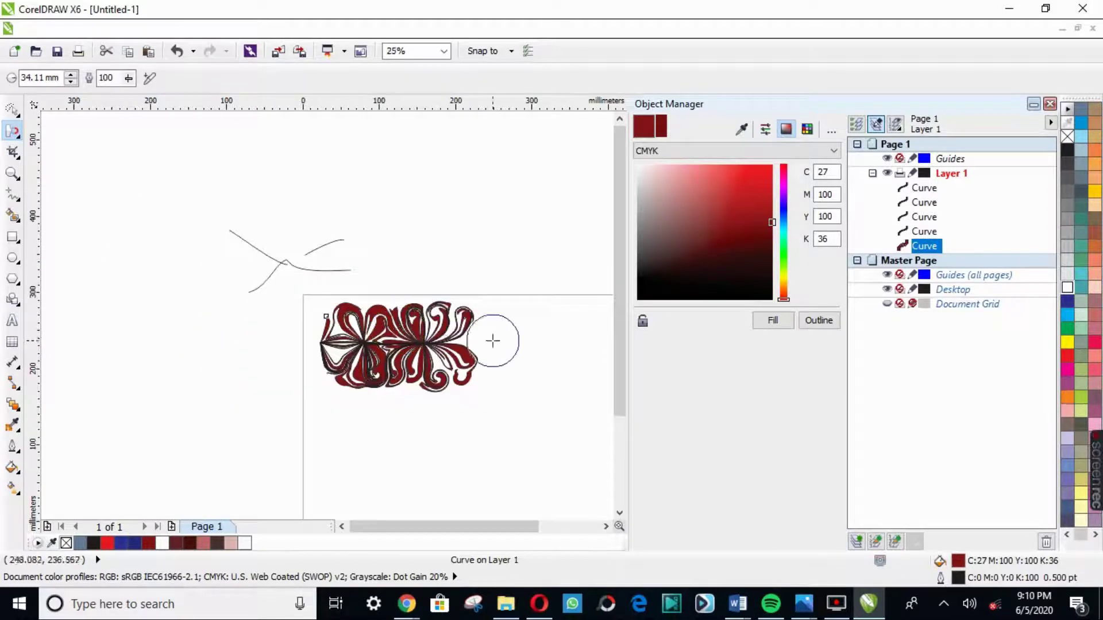
scroll(498, 337, "up", 1)
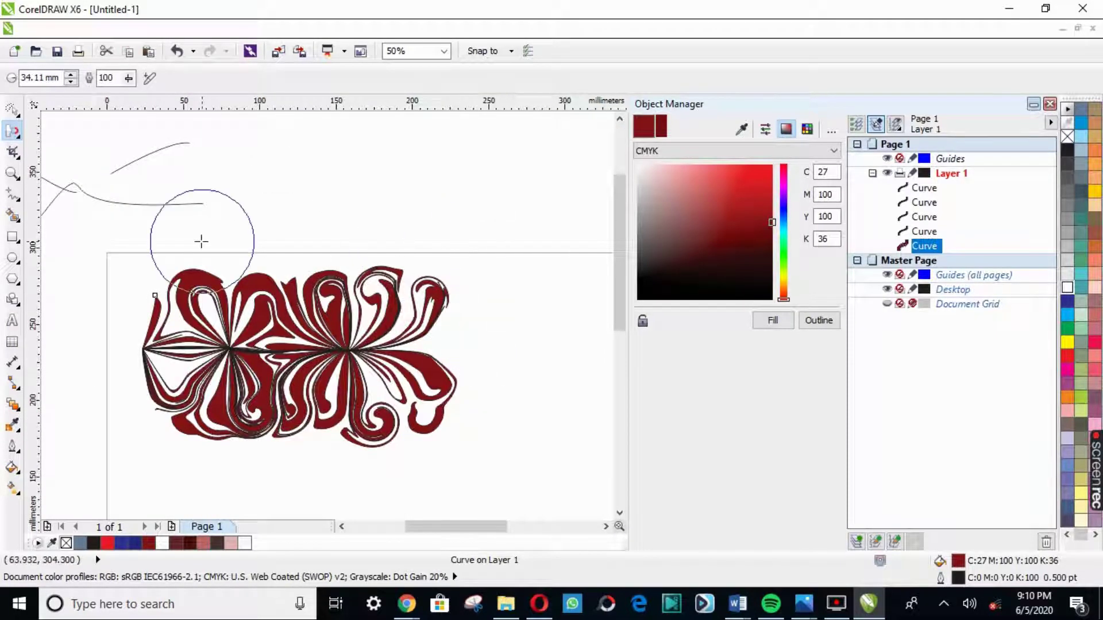
Draw a rectangle above the page and convert it to an editable curve
left_click(13, 237)
left_click_drag(271, 158, 530, 234)
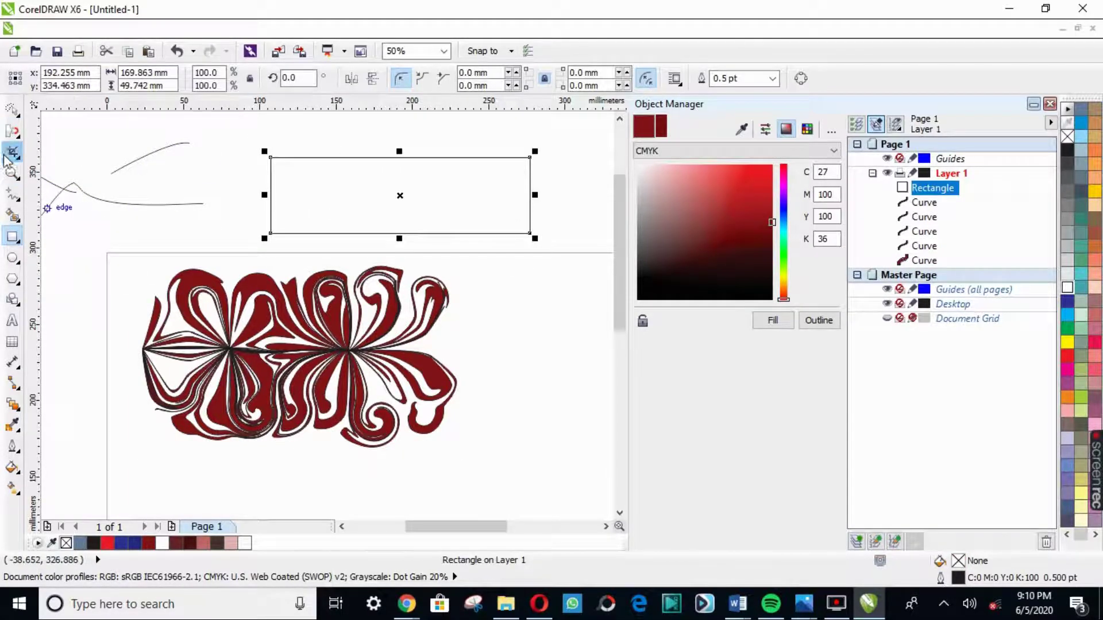
left_click(12, 131)
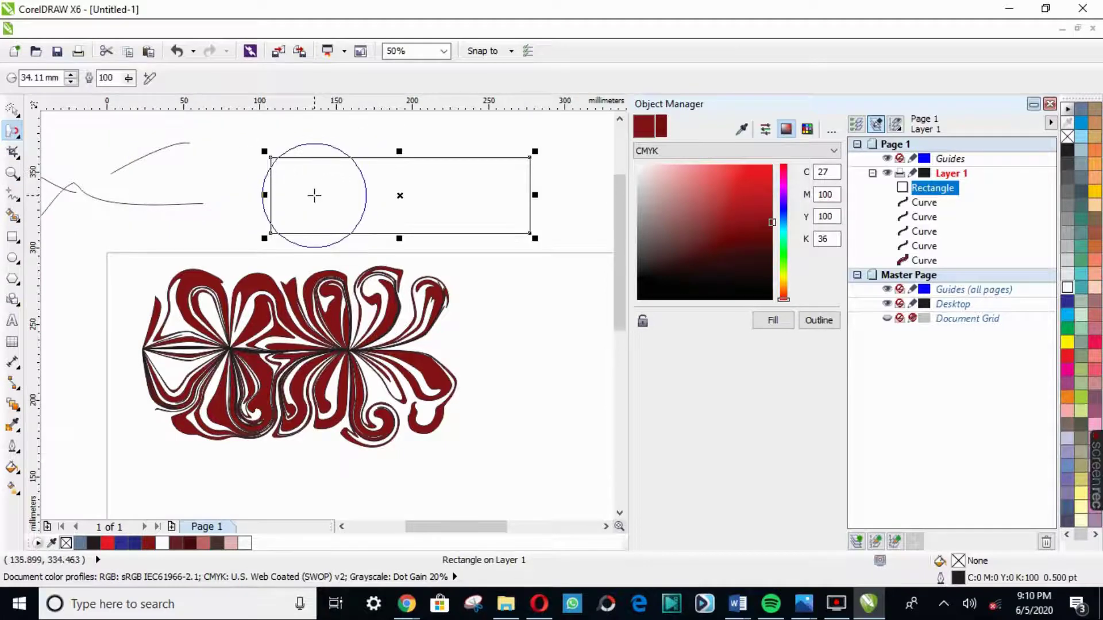
left_click(314, 194)
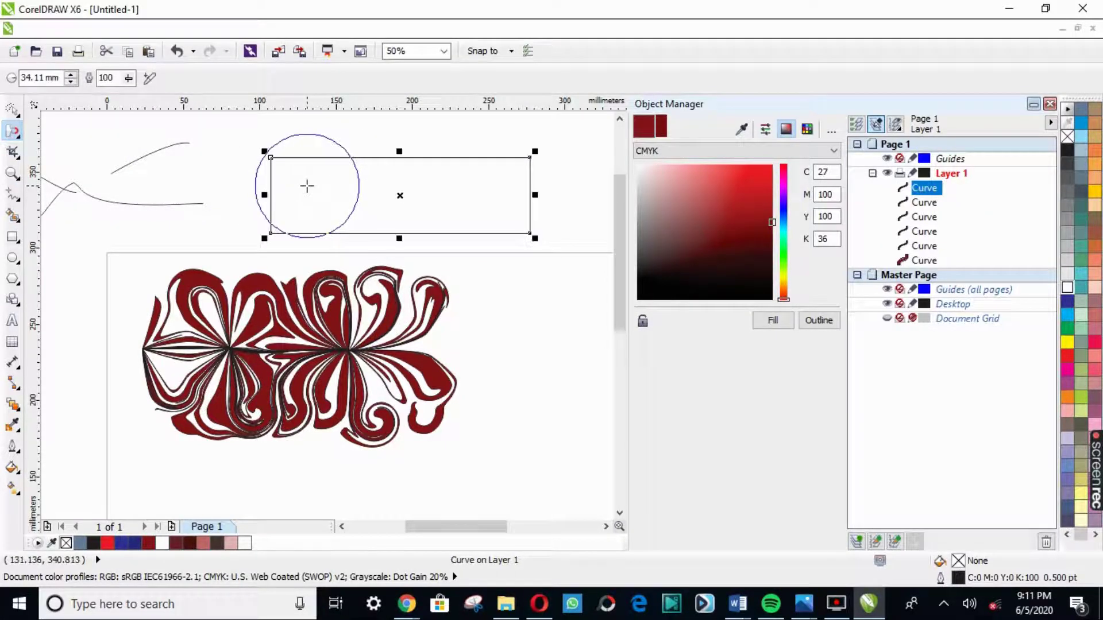
left_click_drag(307, 185, 347, 211)
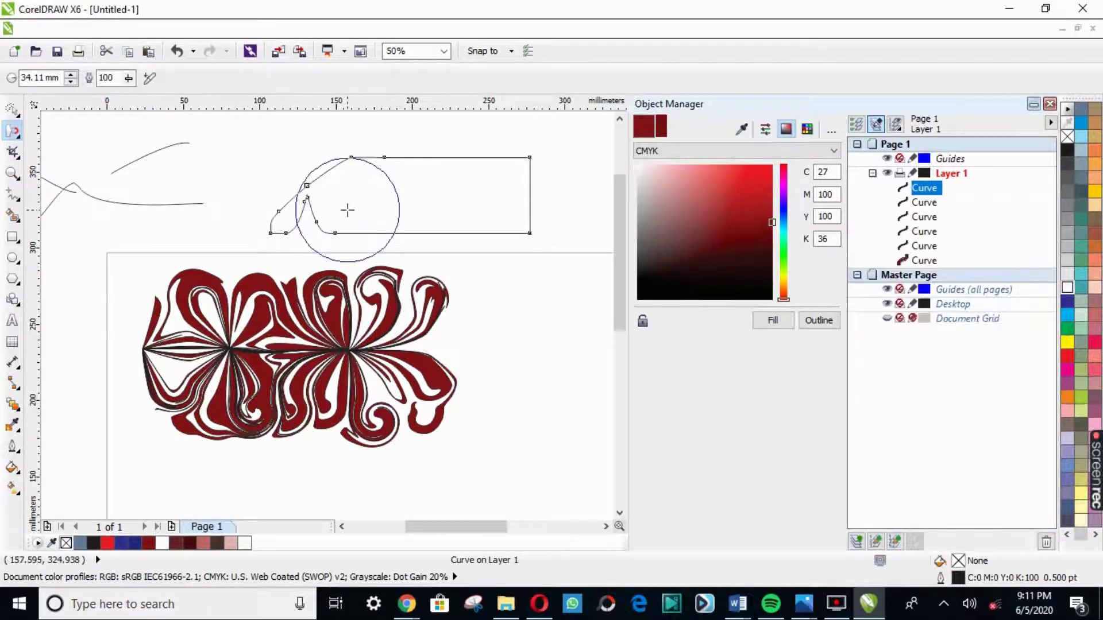
key("ctrl+z")
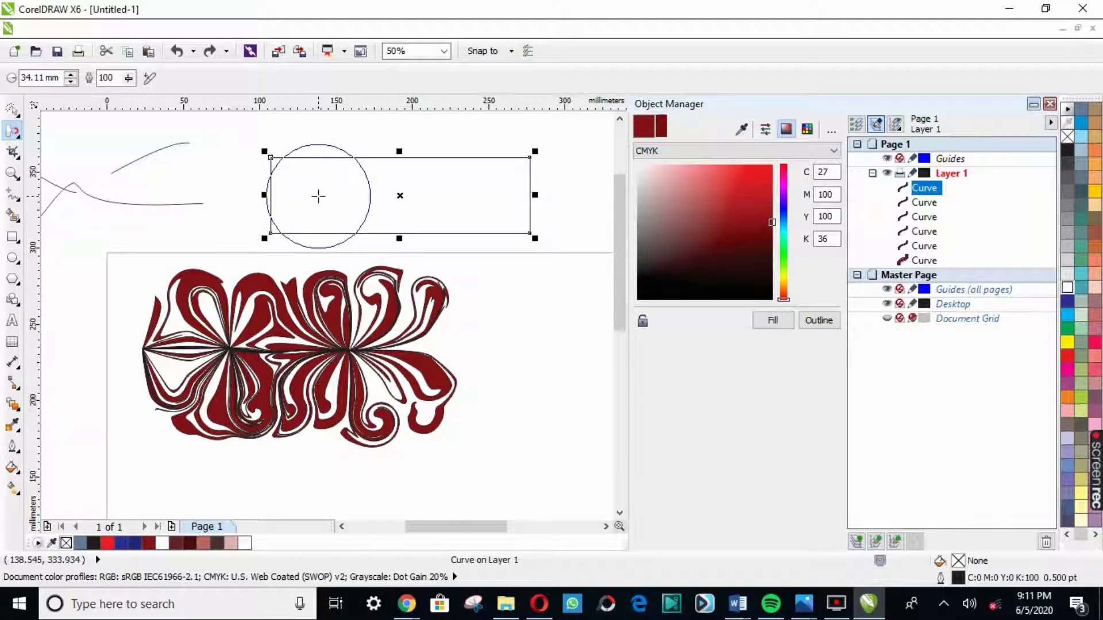
With a larger nib and lower pressure, smear the left end into a pointed tail and the right into a rounded point
left_click(70, 75)
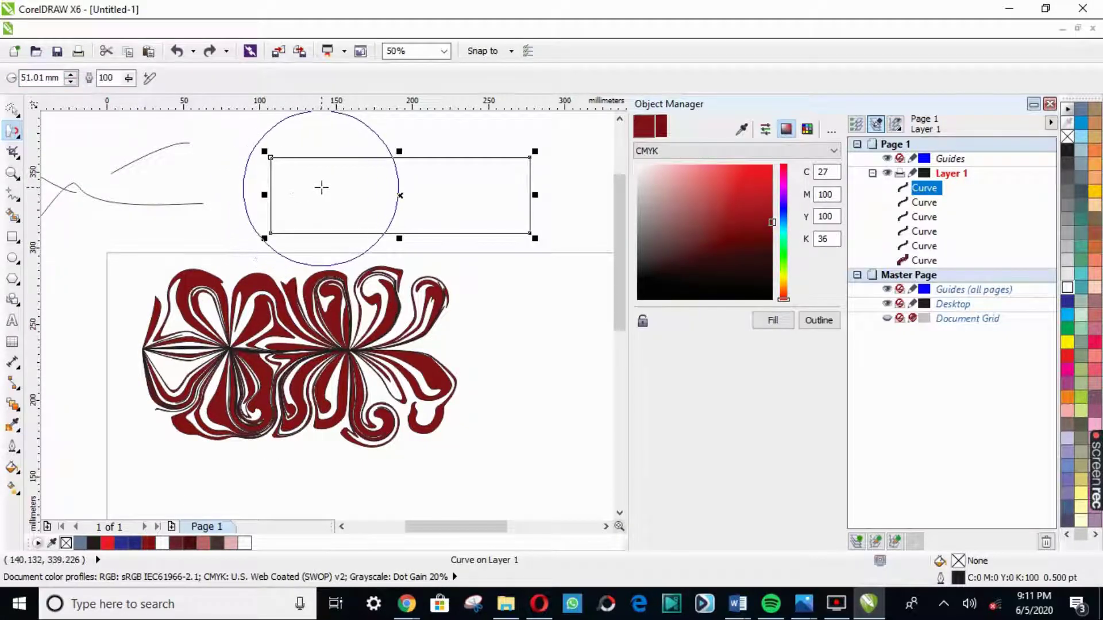
left_click_drag(271, 197, 309, 203)
key("ctrl+z")
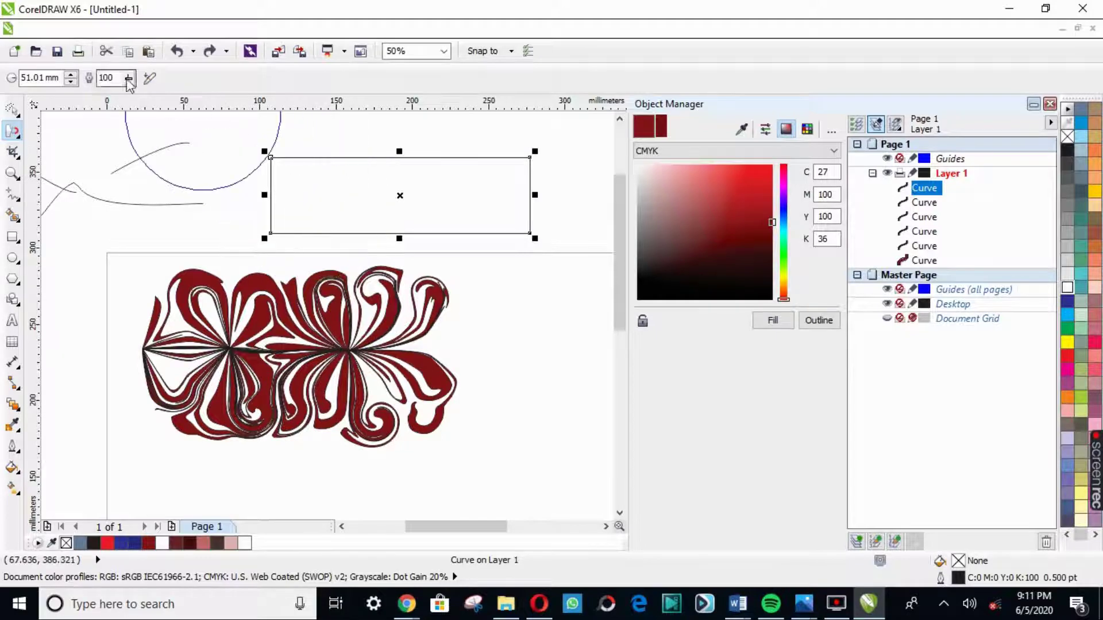
left_click_drag(129, 83, 126, 96)
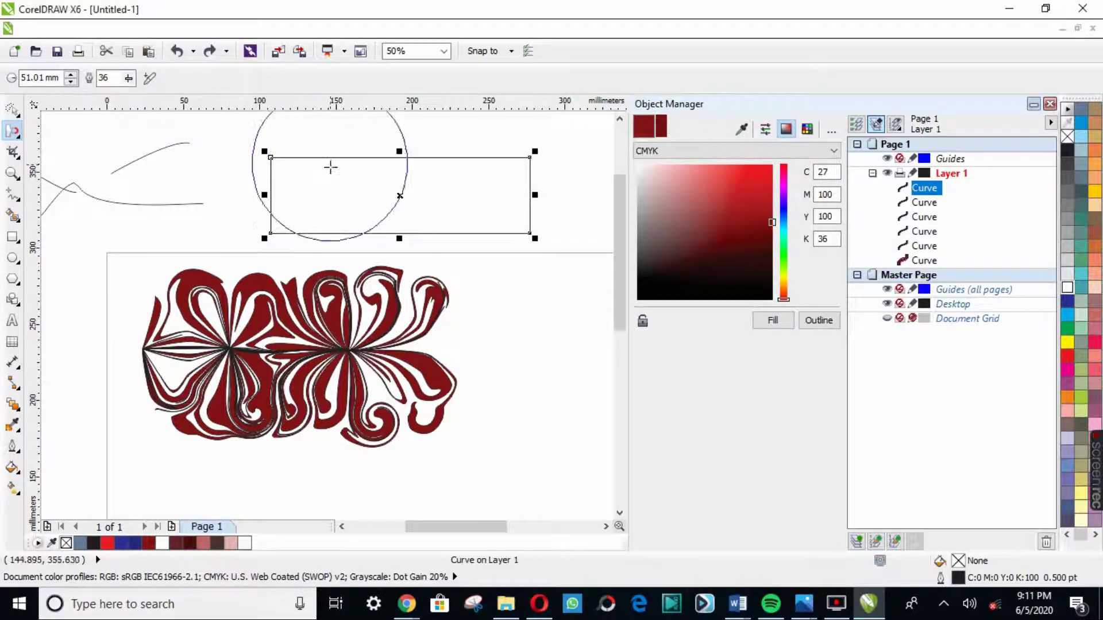
left_click_drag(309, 195, 298, 185)
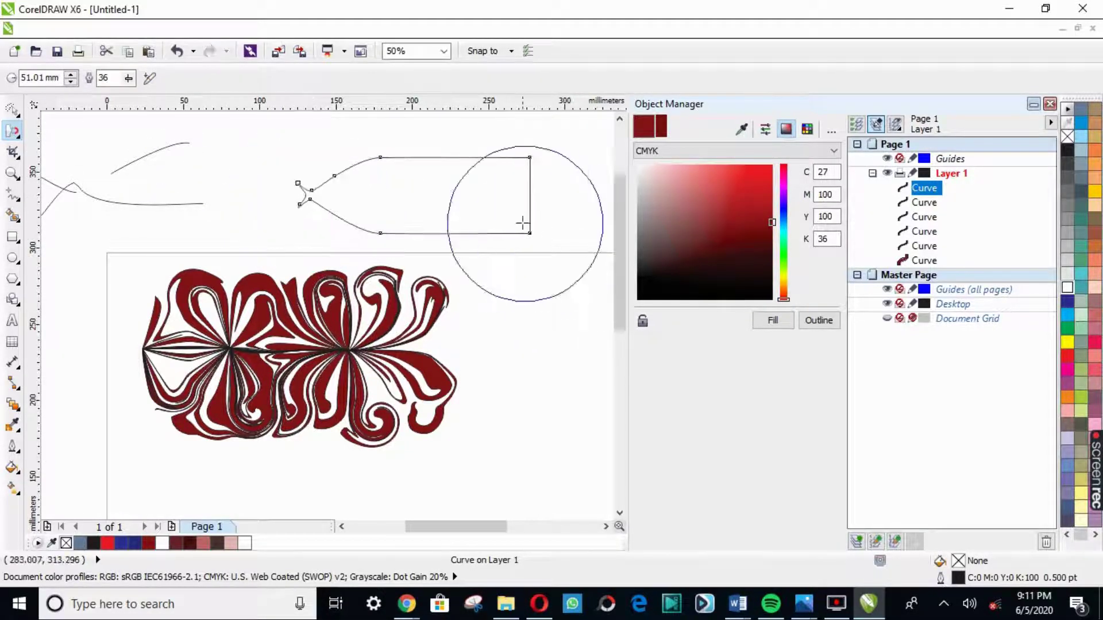
left_click_drag(508, 190, 470, 193)
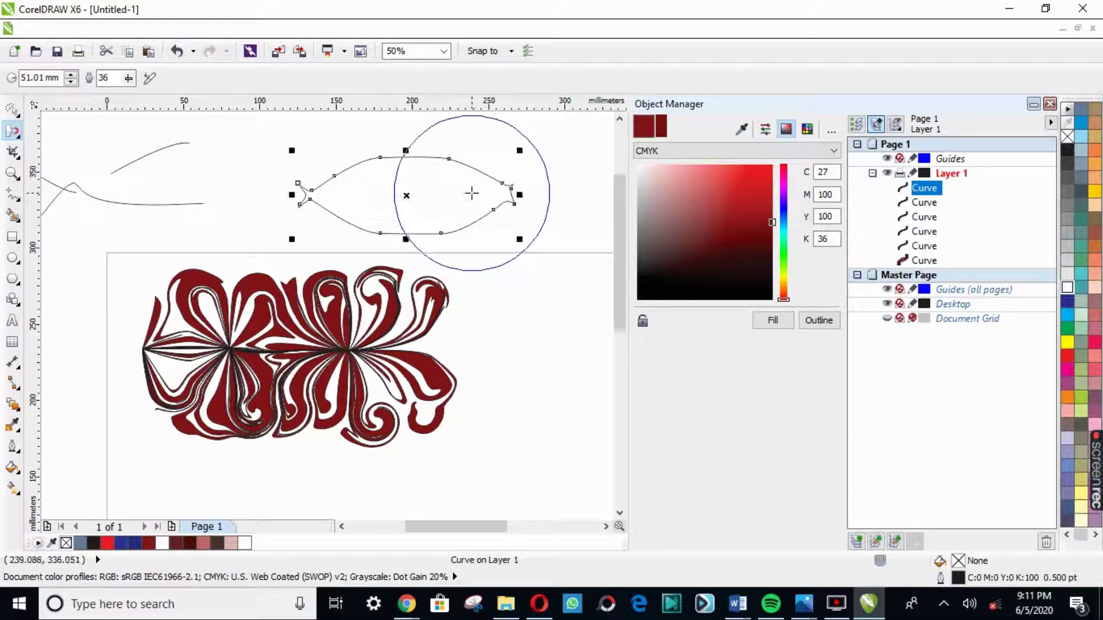
left_click(13, 137)
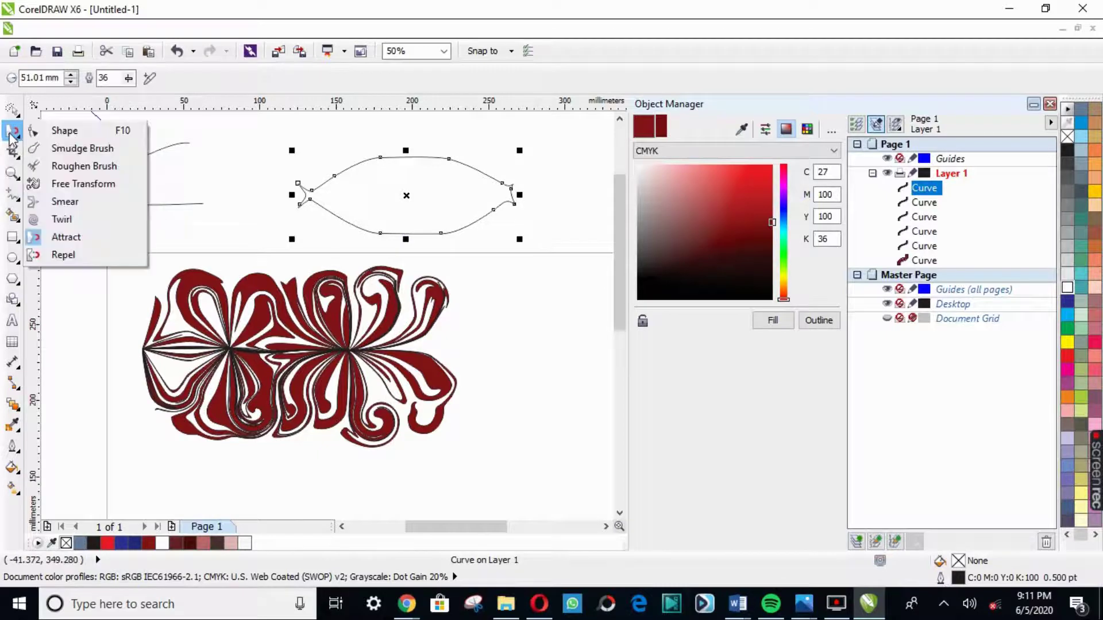
Smear the outline's left tips up and down into a forked tail
left_click(90, 202)
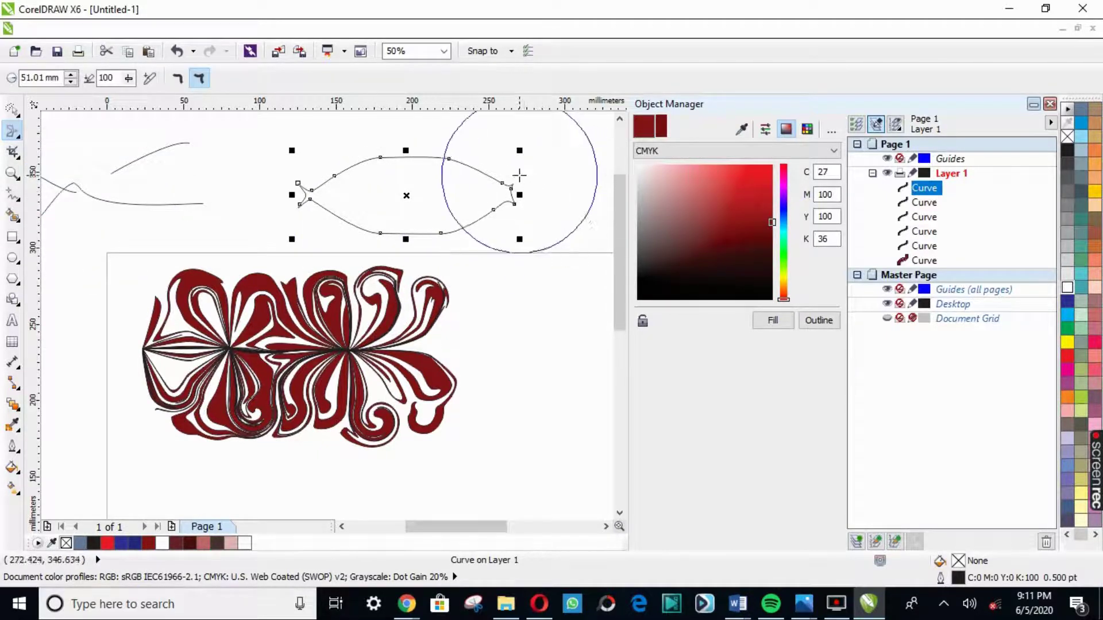
scroll(517, 177, "up", 3)
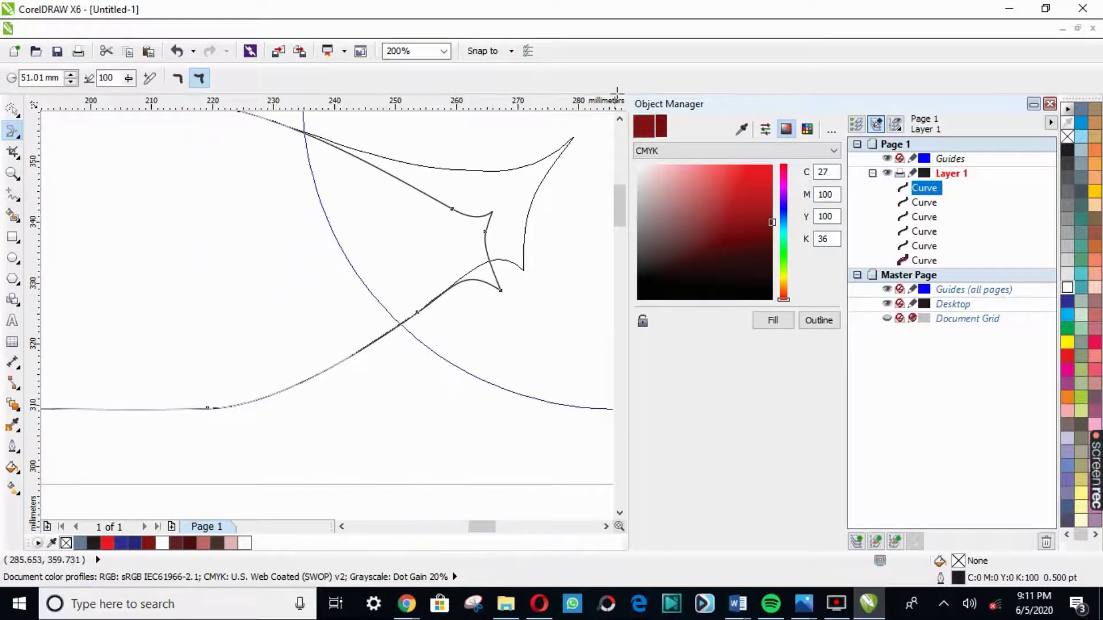
left_click(528, 525)
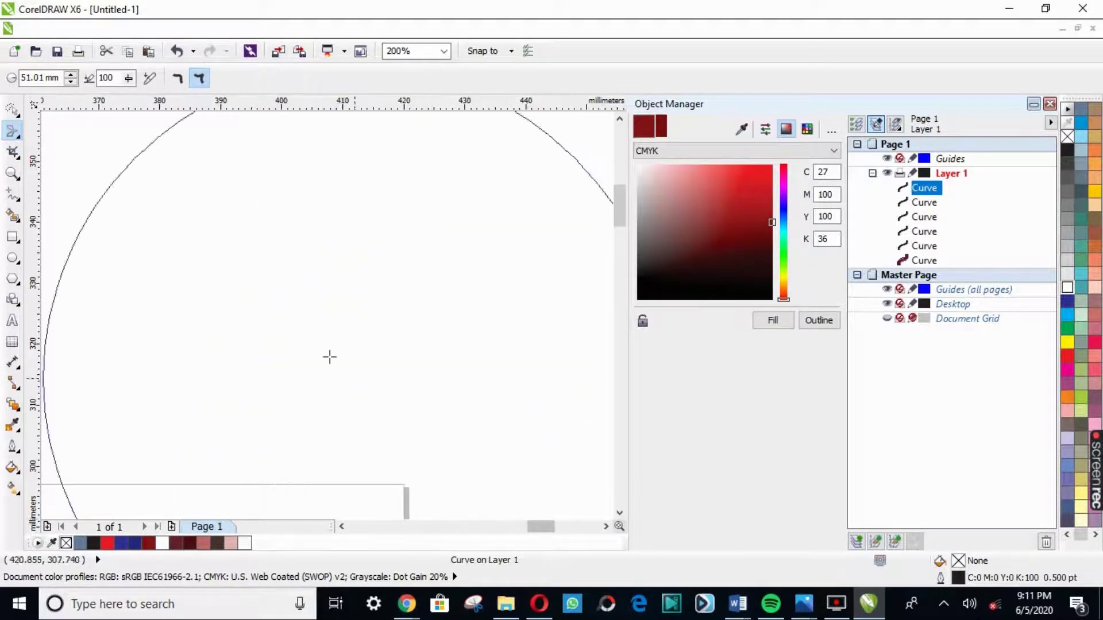
scroll(327, 356, "down", 2)
scroll(315, 332, "down", 1)
scroll(313, 345, "down", 1)
scroll(246, 358, "up", 3)
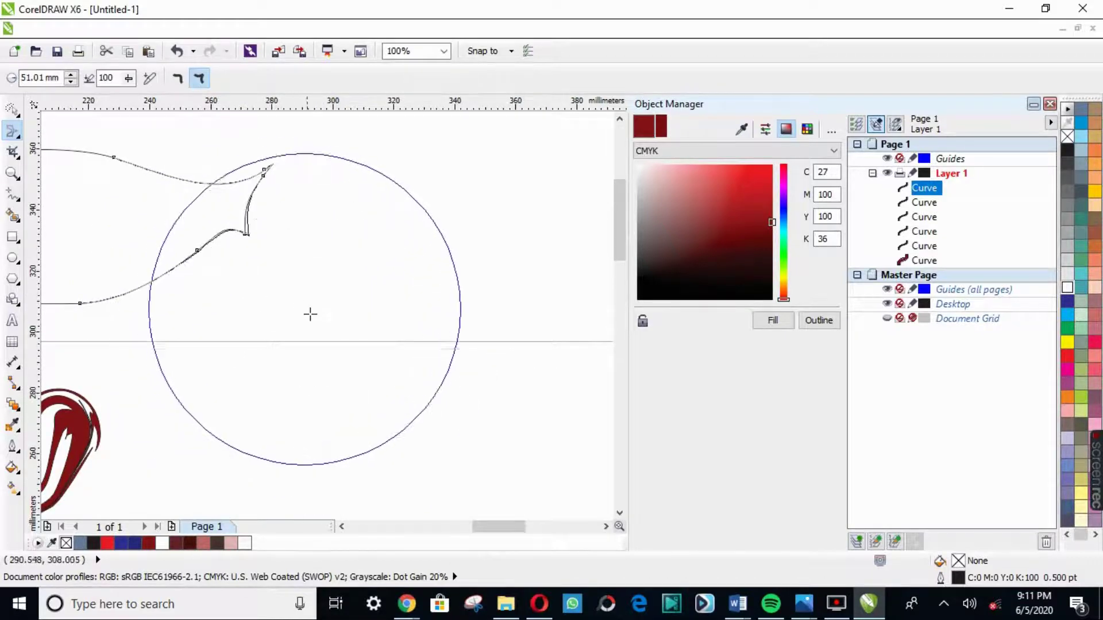
mouse_move(232, 217)
left_mouse_down()
mouse_move(278, 266)
mouse_move(273, 197)
left_mouse_up()
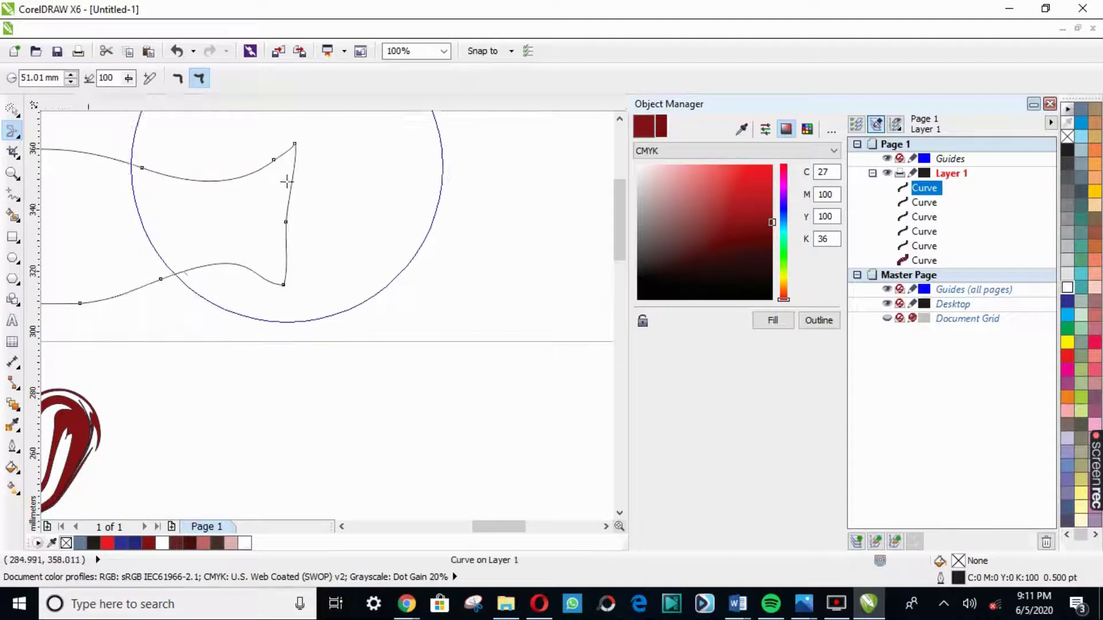
scroll(286, 190, "down", 2)
scroll(247, 195, "down", 2)
scroll(156, 208, "up", 4)
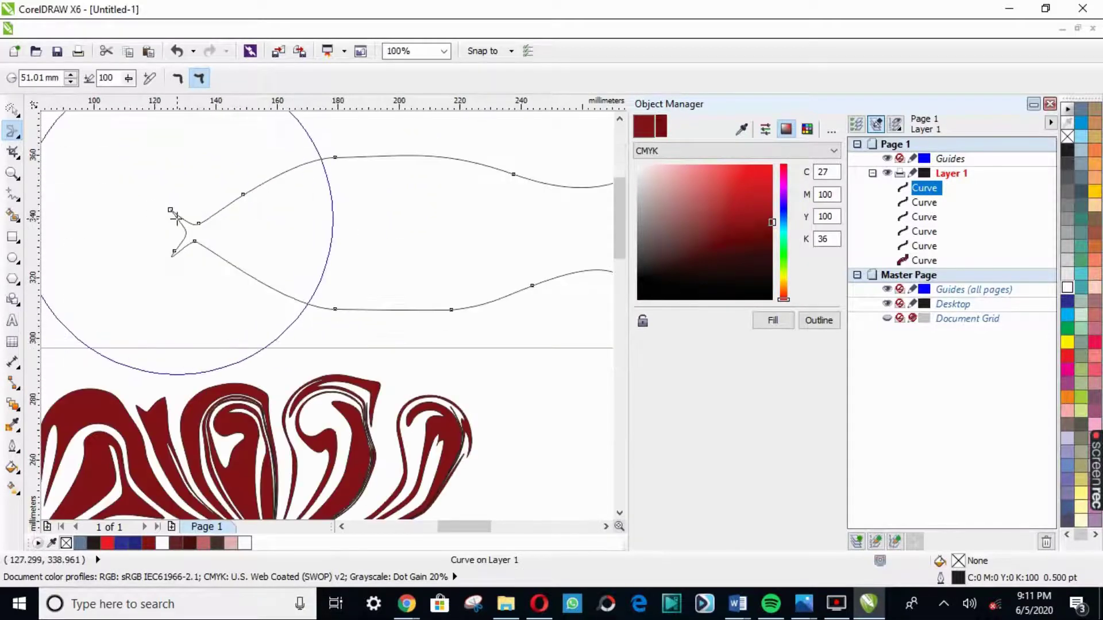
left_click_drag(170, 212, 115, 160)
left_click_drag(166, 229, 110, 316)
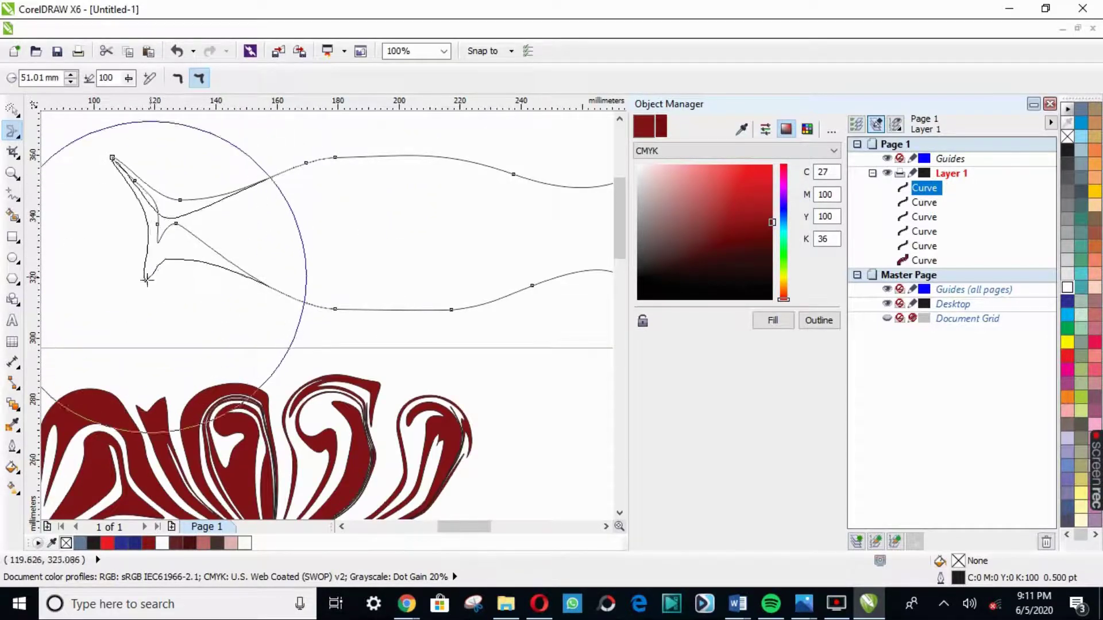
Push the fish body into gentle waves with a lower-strength Repel brush
left_click(8, 134)
left_click(81, 256)
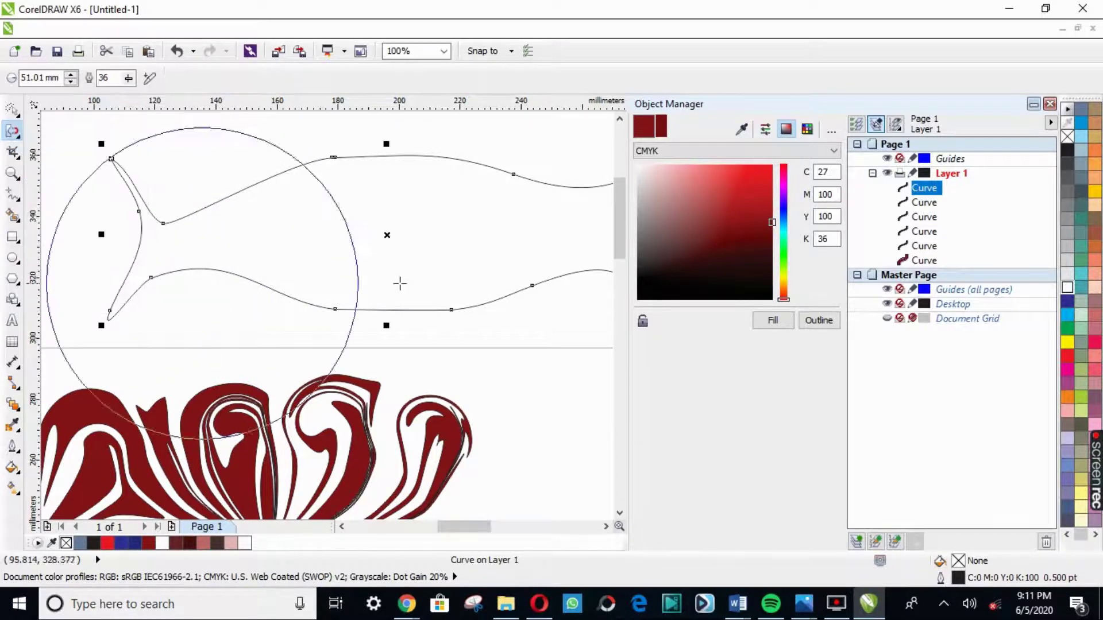
scroll(398, 242, "down", 1)
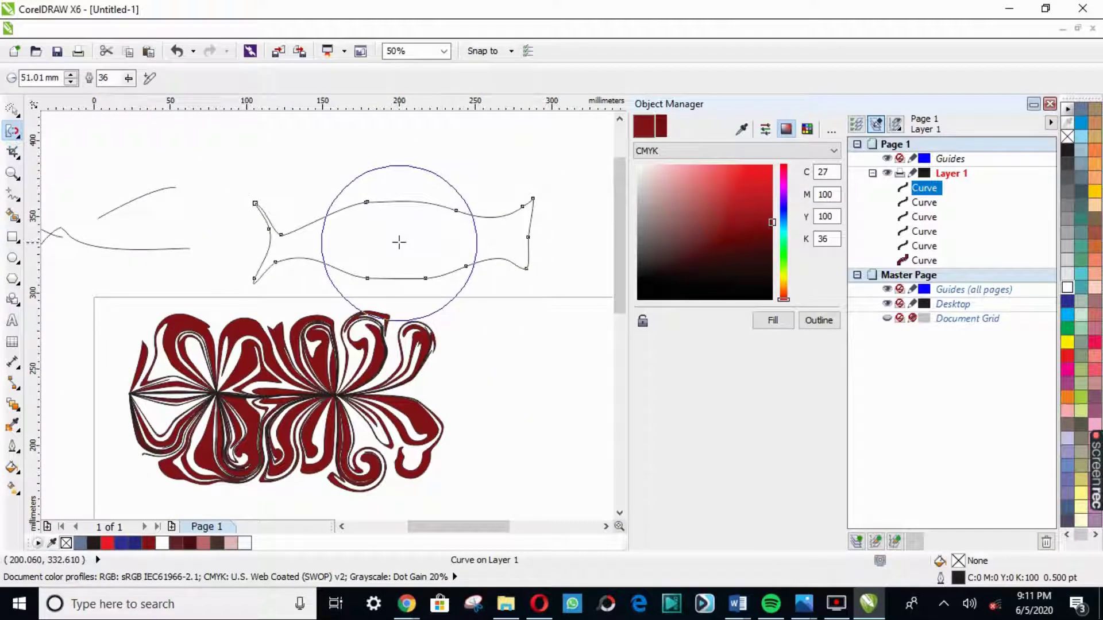
left_click_drag(399, 242, 505, 184)
key("ctrl+z")
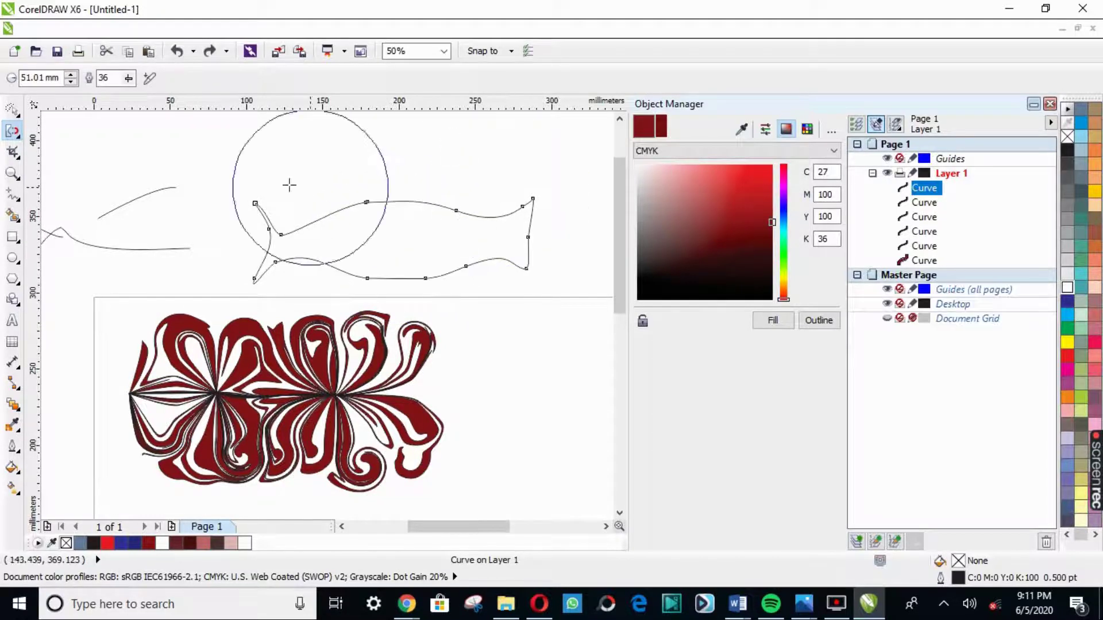
left_click_drag(129, 78, 128, 84)
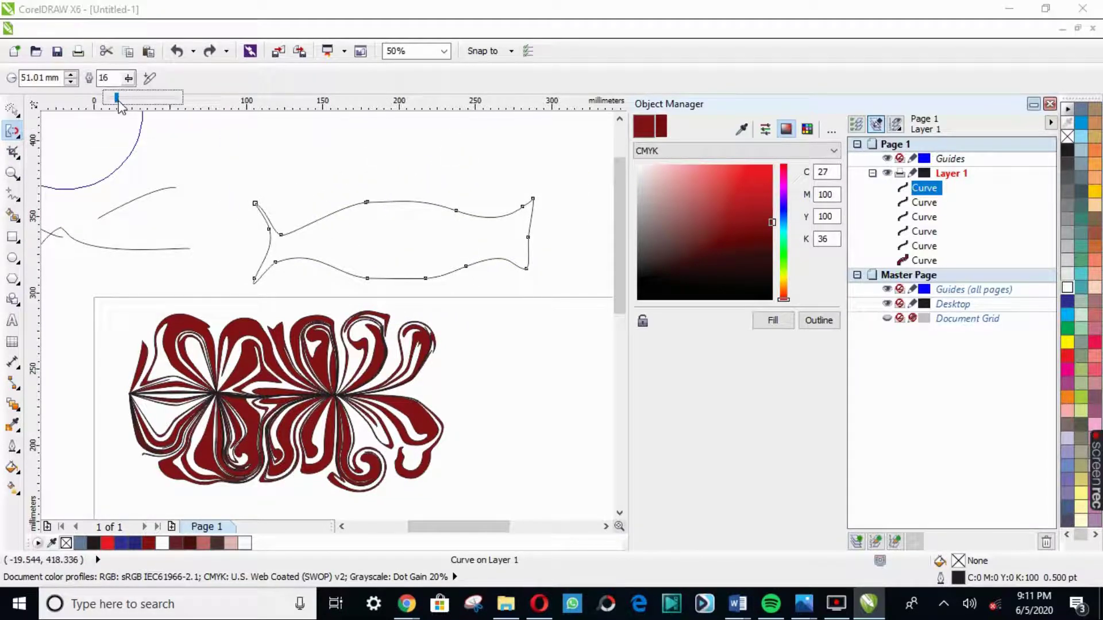
left_click_drag(401, 234, 425, 178)
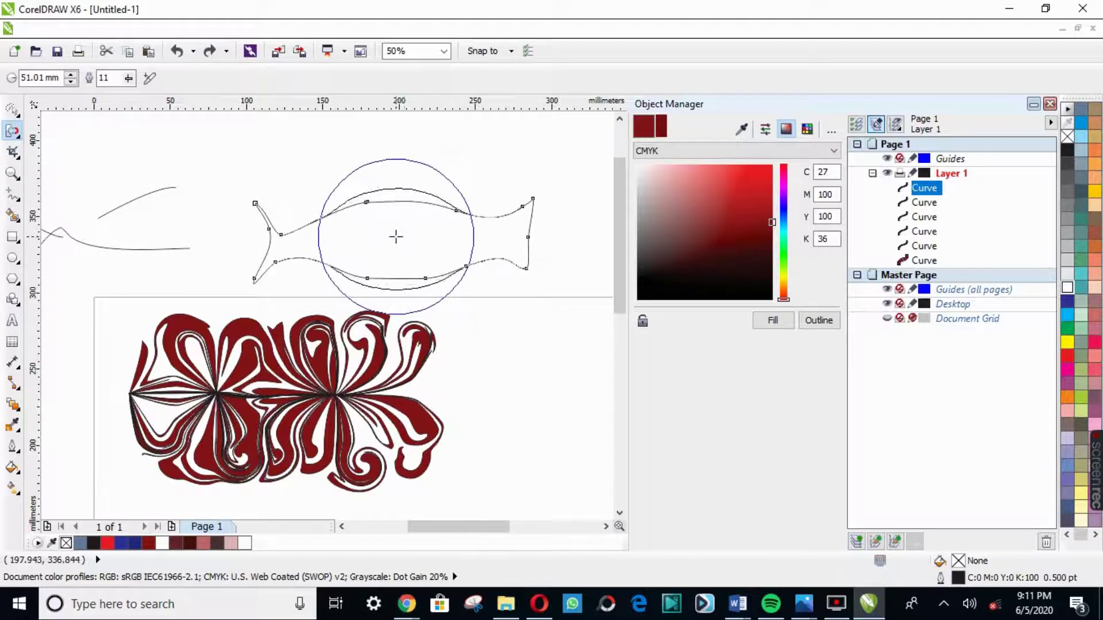
scroll(426, 177, "down", 1)
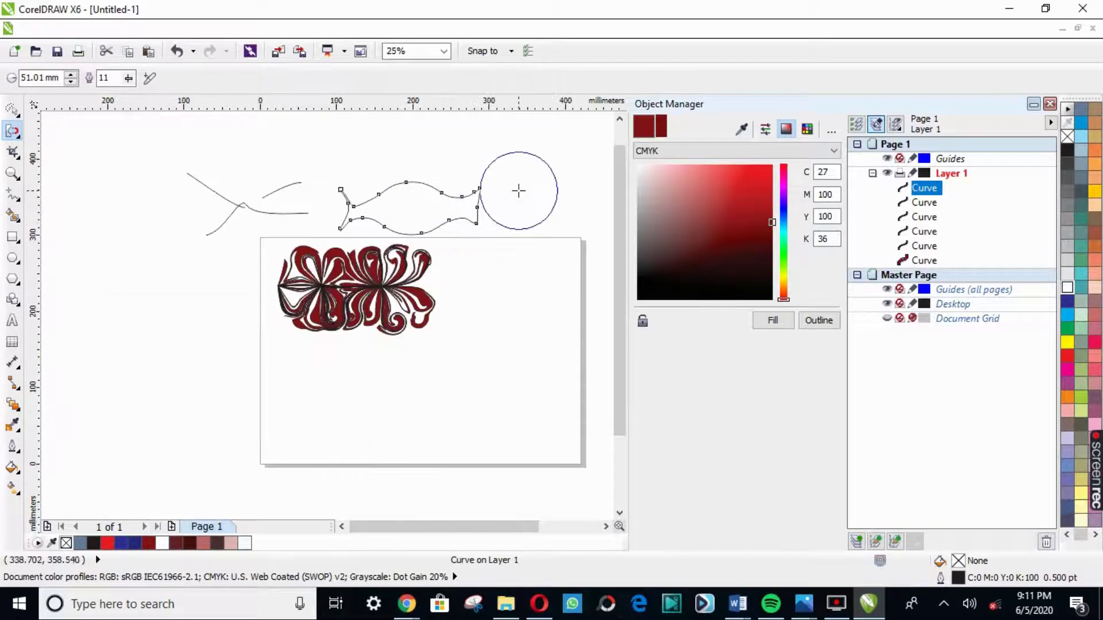
scroll(517, 190, "up", 1)
scroll(522, 177, "up", 1)
scroll(179, 197, "down", 1)
scroll(177, 202, "down", 1)
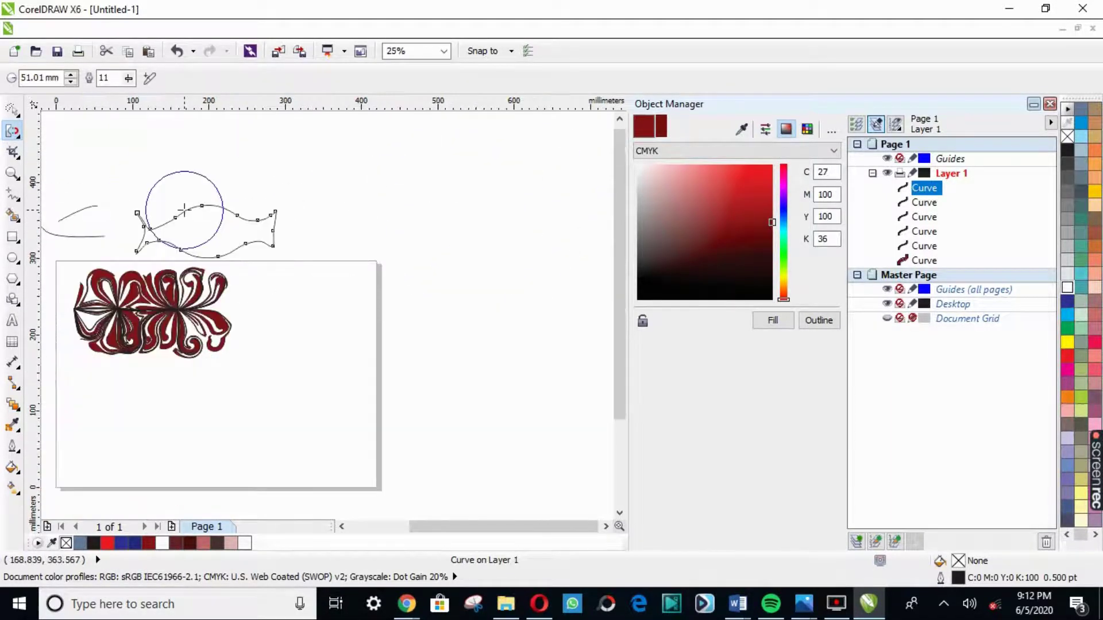
scroll(108, 312, "up", 2)
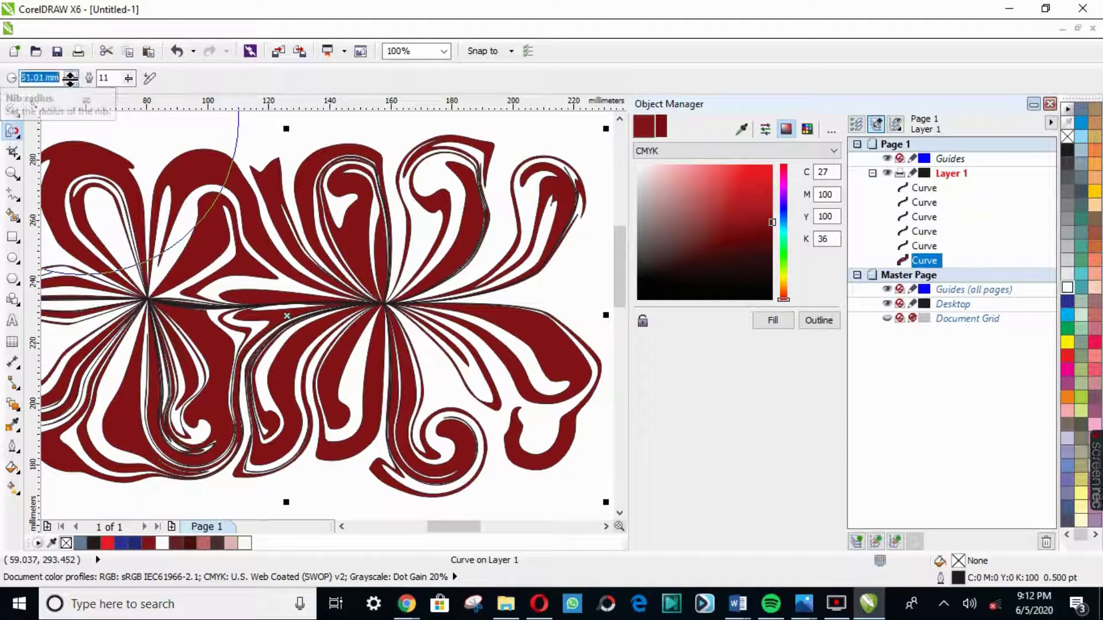
With a smaller nib, twirl the left, centre and right flower strands into a filled central oval
left_click_drag(71, 82, 74, 122)
mouse_move(96, 231)
left_mouse_down()
mouse_move(243, 247)
mouse_move(227, 297)
left_mouse_up()
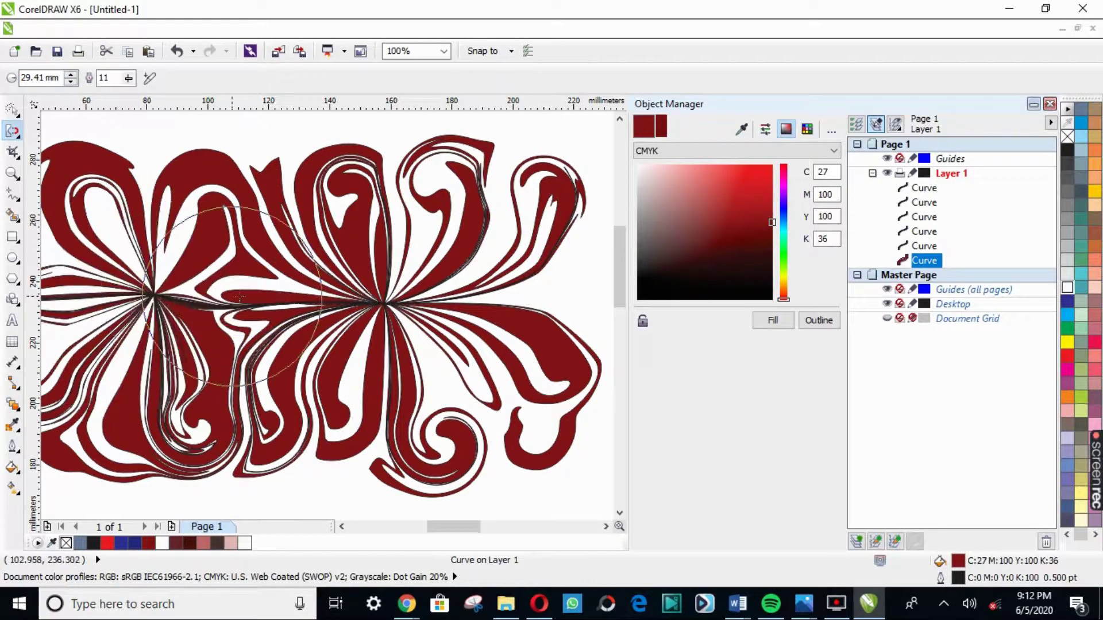
left_click_drag(380, 297, 352, 323)
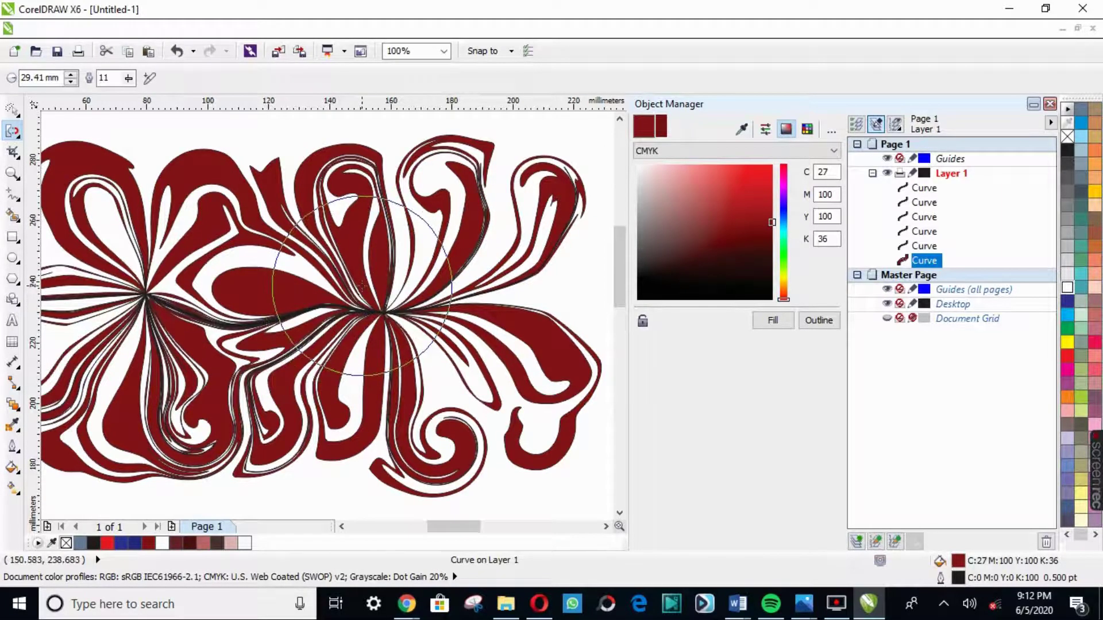
scroll(362, 283, "down", 1)
mouse_move(418, 293)
left_mouse_down()
mouse_move(418, 311)
mouse_move(336, 343)
mouse_move(304, 373)
mouse_move(233, 340)
left_mouse_up()
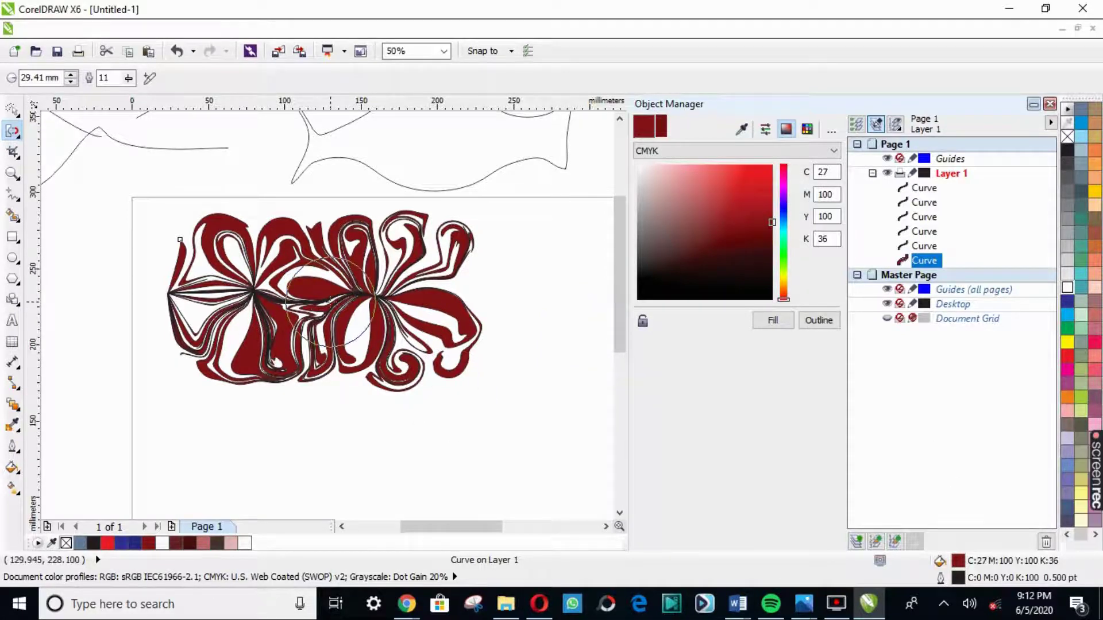
left_click_drag(330, 302, 375, 335)
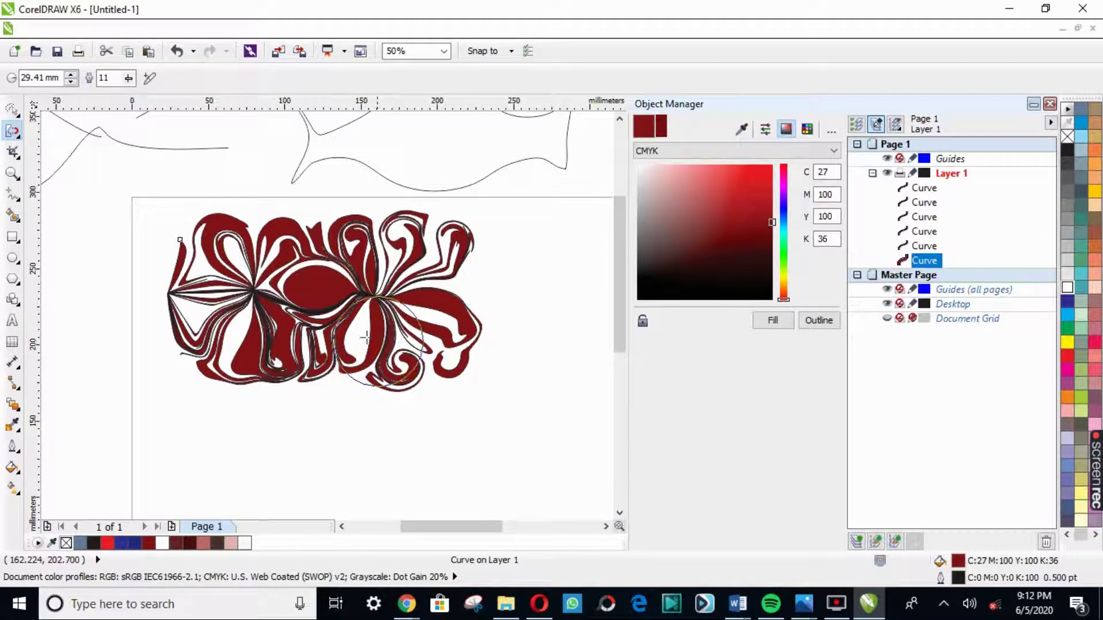
Use the Attract brush on the central oval and lower-right petals to form a third radiating blossom
left_click(10, 137)
left_click(59, 236)
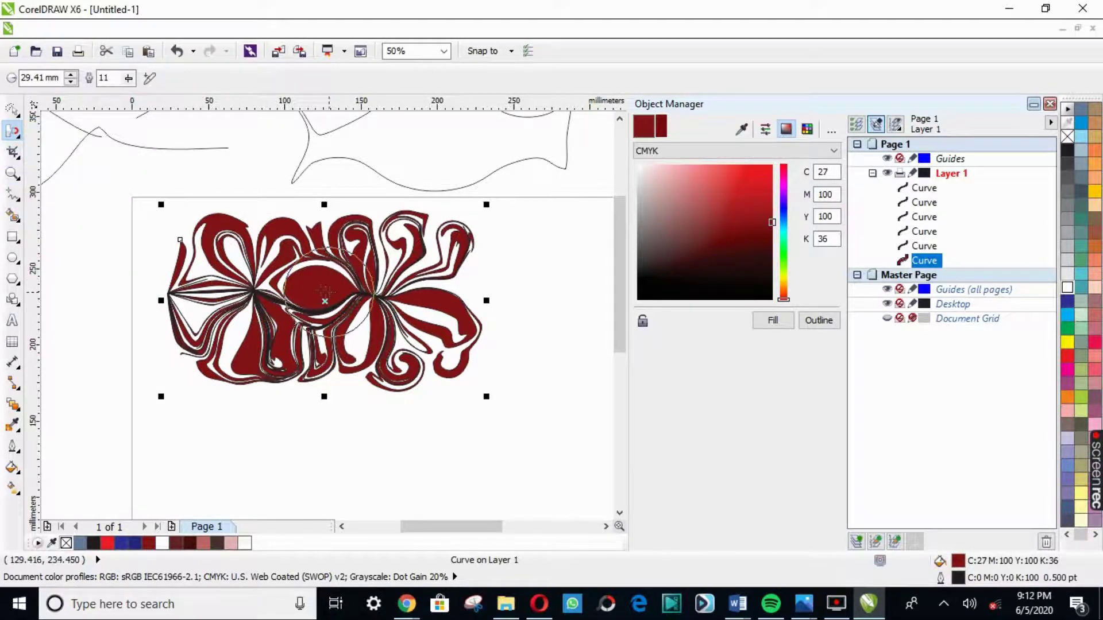
left_click_drag(320, 288, 322, 287)
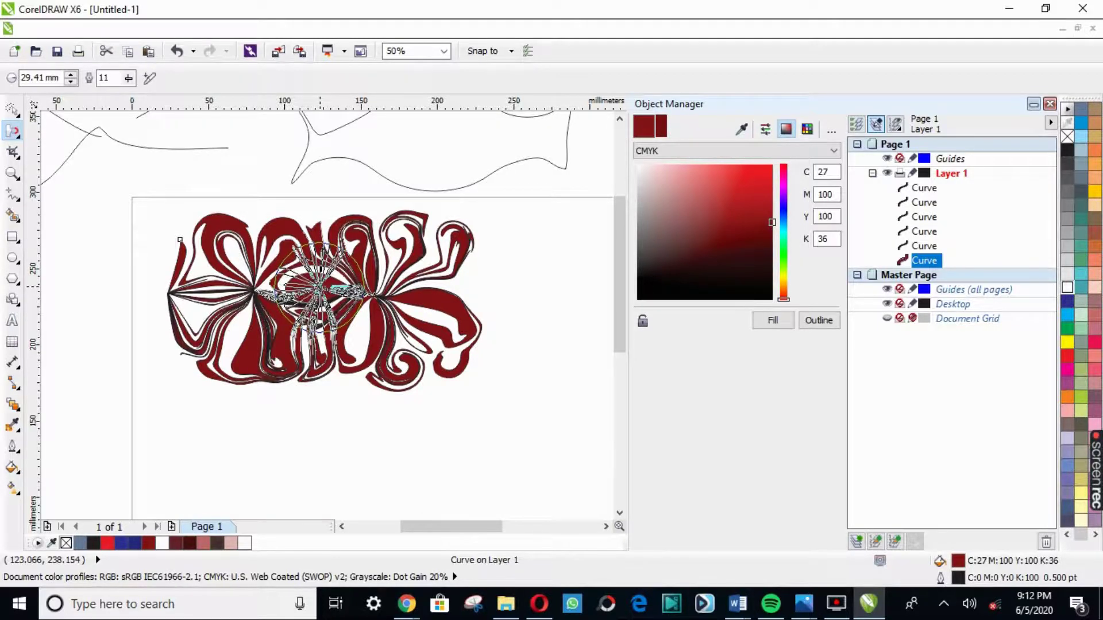
left_click_drag(322, 287, 387, 293)
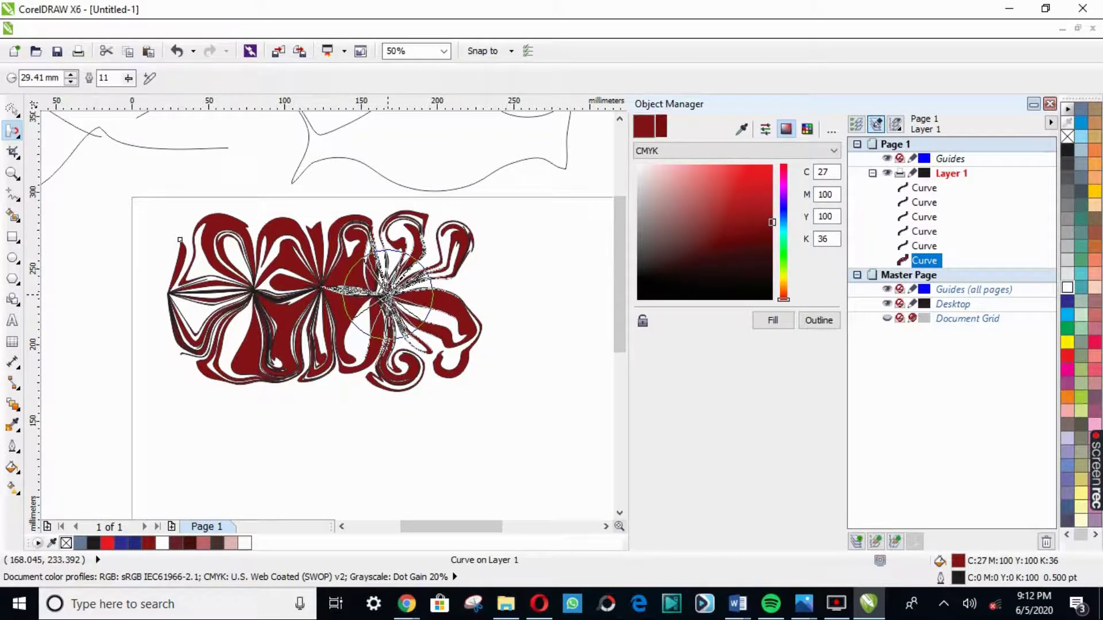
left_click_drag(387, 293, 387, 294)
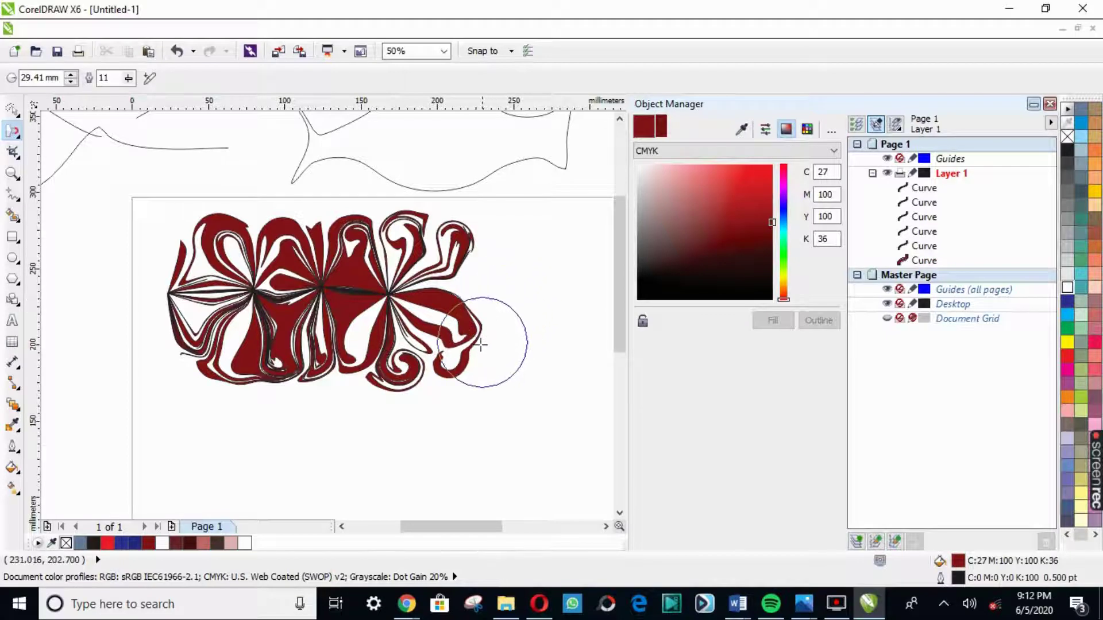
left_click_drag(444, 359, 417, 358)
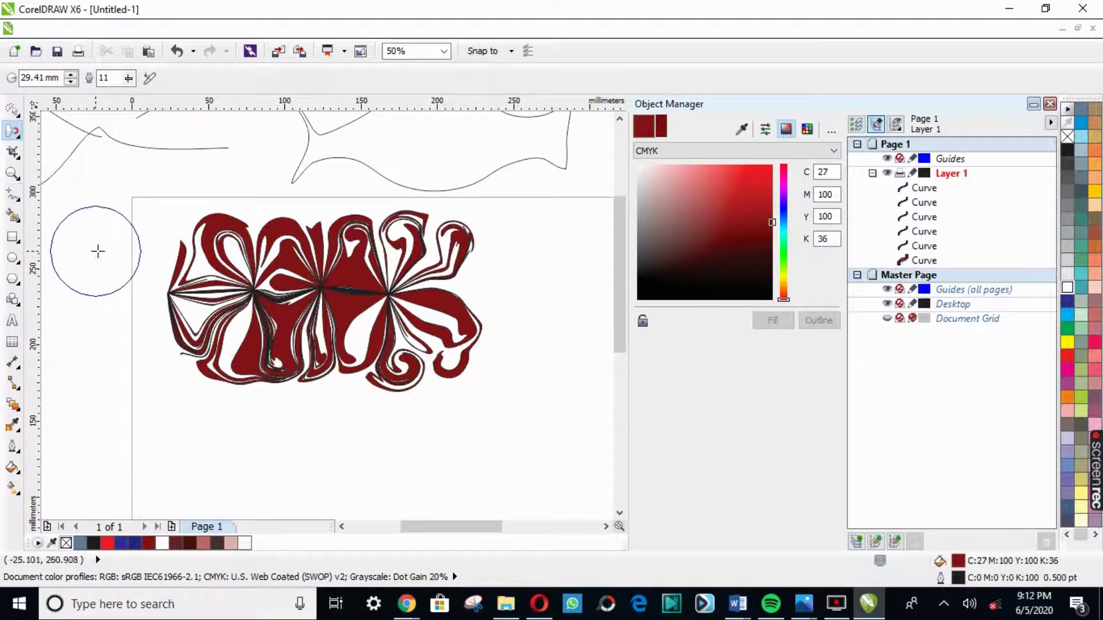
scroll(103, 251, "down", 1)
scroll(108, 253, "down", 1)
Select the five stray curves above the page and delete them
left_click(10, 115)
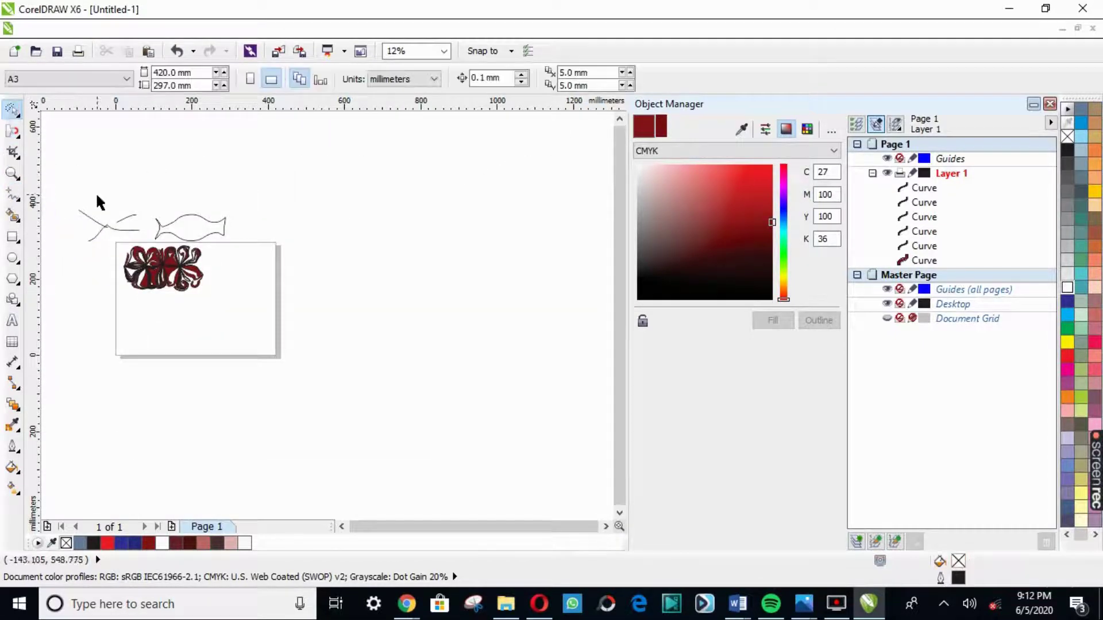
scroll(58, 234, "up", 1)
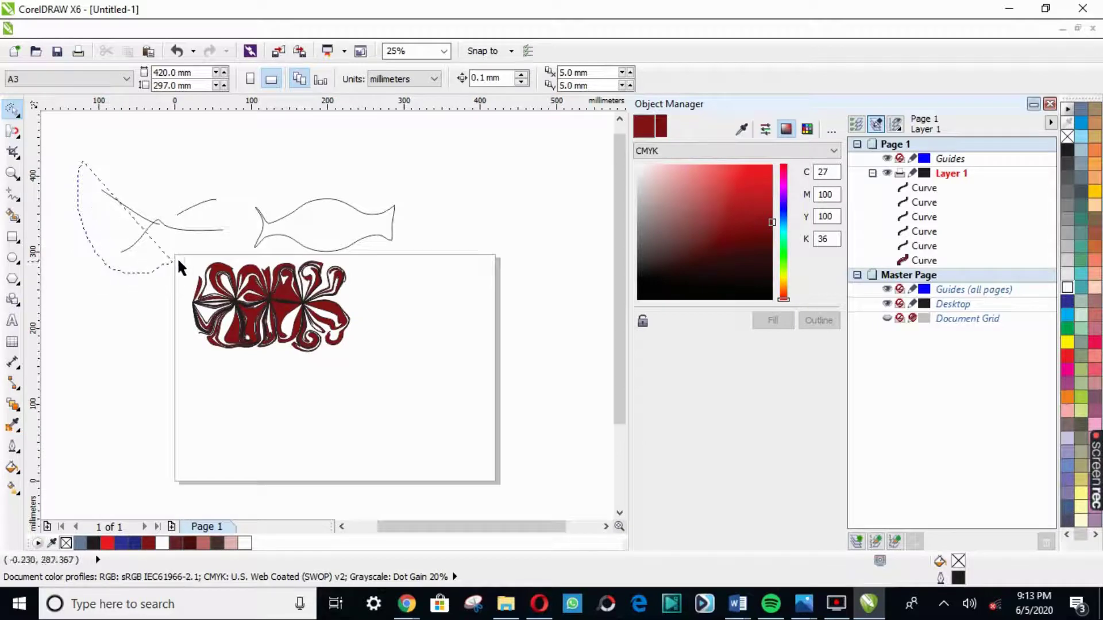
left_click_drag(271, 141, 254, 142)
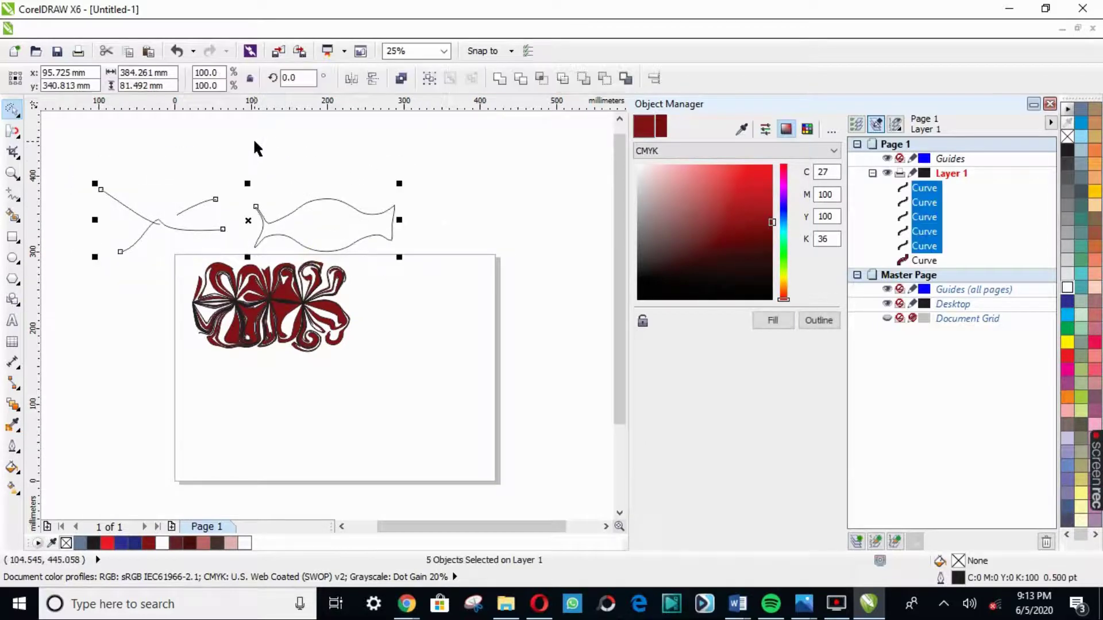
key("Delete")
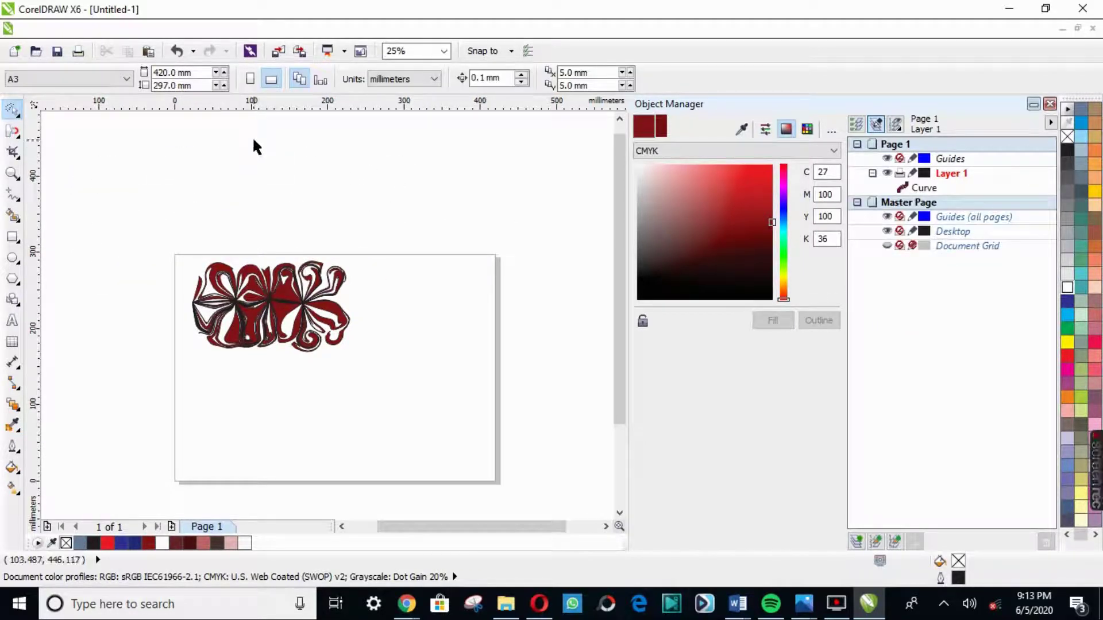
Select the flower and scale it up to about 188%
left_click_drag(333, 216, 242, 221)
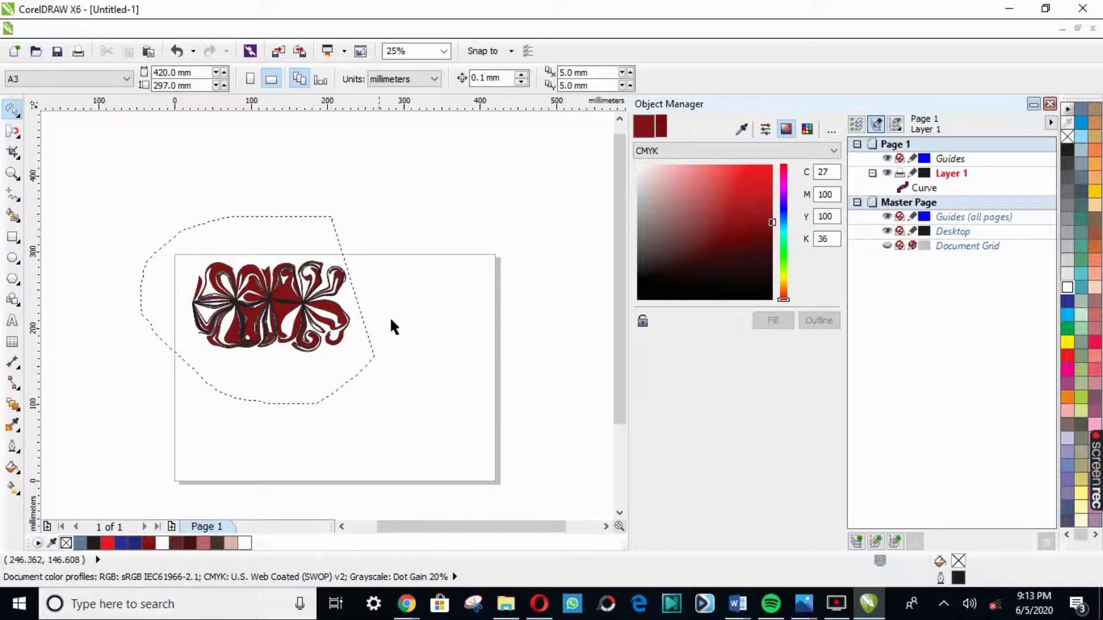
left_click_drag(390, 326, 420, 270)
mouse_move(354, 356)
left_mouse_down()
mouse_move(495, 494)
mouse_move(488, 492)
left_mouse_up()
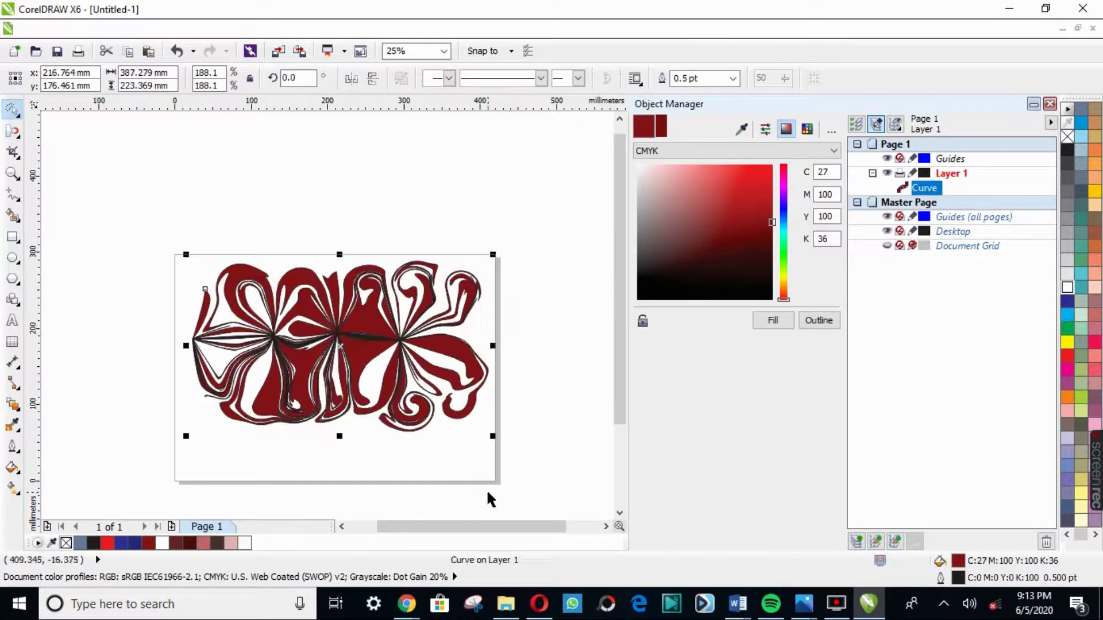
Move the flower so it sits centred on the A3 page
left_click(537, 353)
left_click(344, 348)
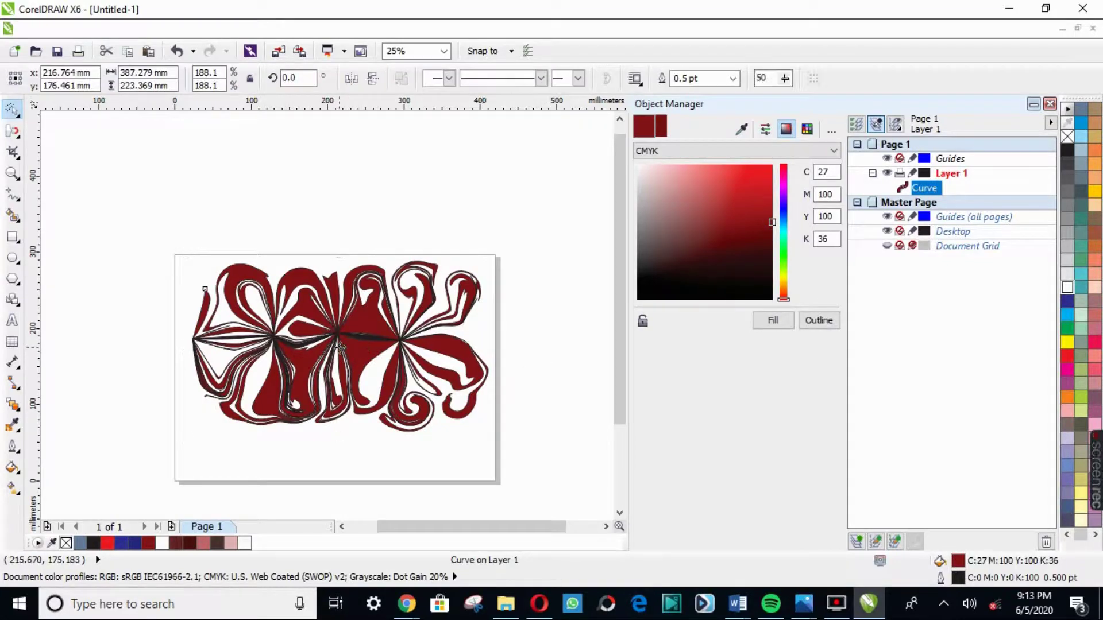
left_click_drag(341, 347, 328, 370)
left_click(497, 349)
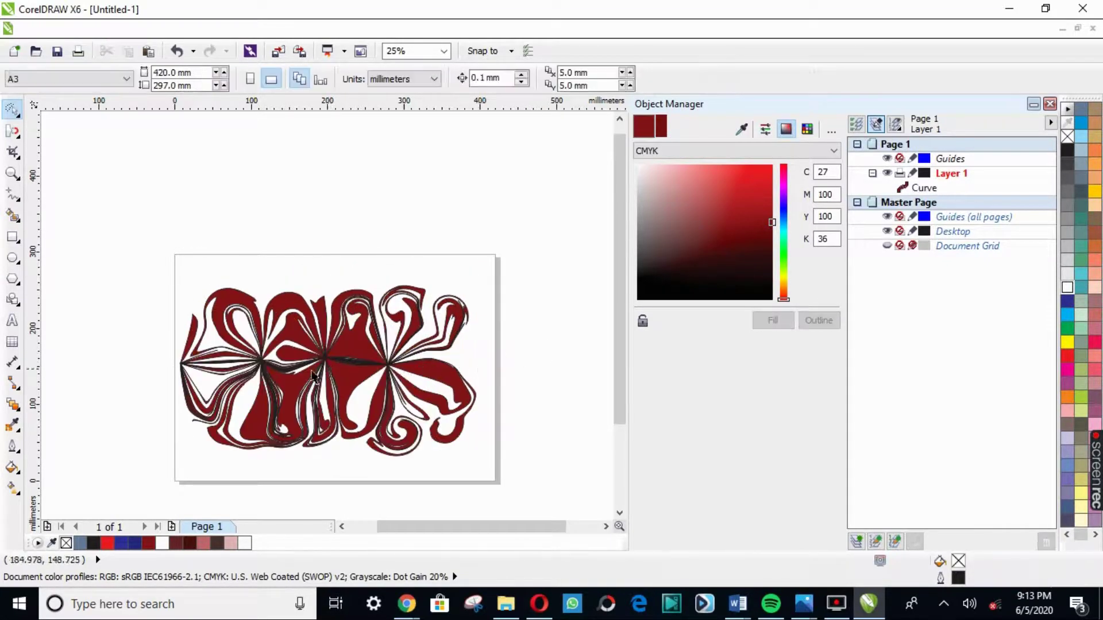
left_click(309, 367)
left_click_drag(325, 368, 340, 363)
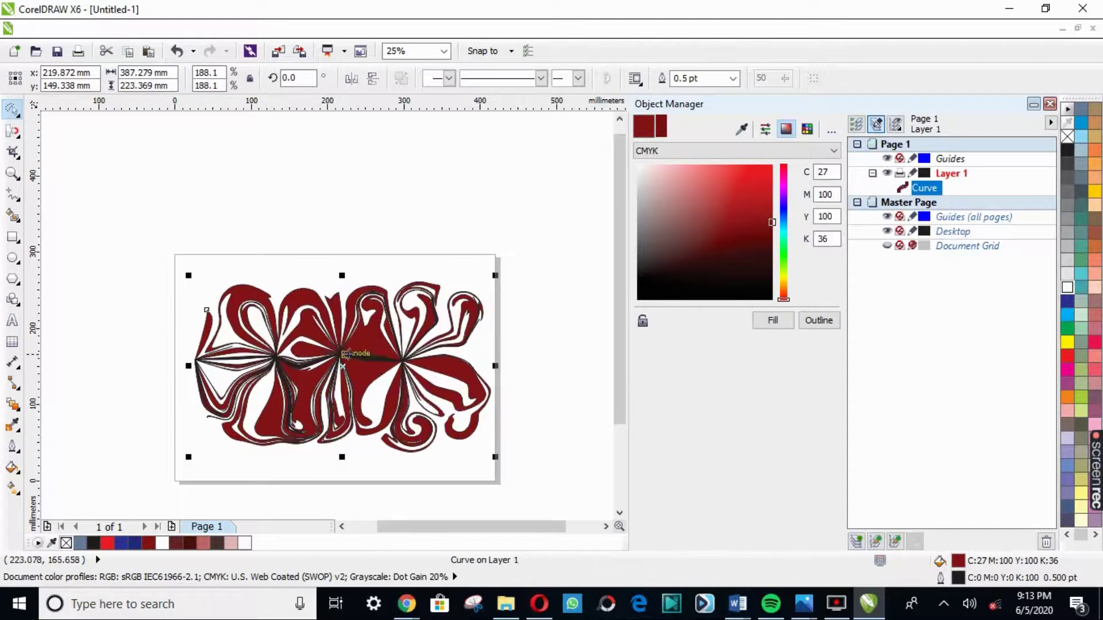
scroll(339, 363, "up", 2)
right_click(390, 342)
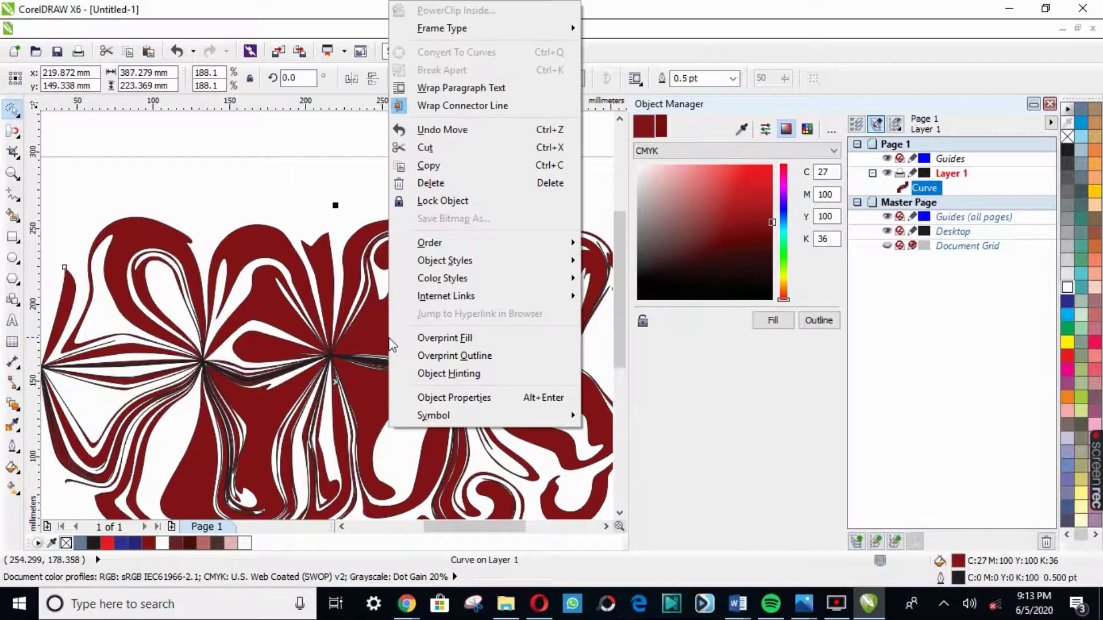
left_click(332, 389)
scroll(331, 389, "down", 2)
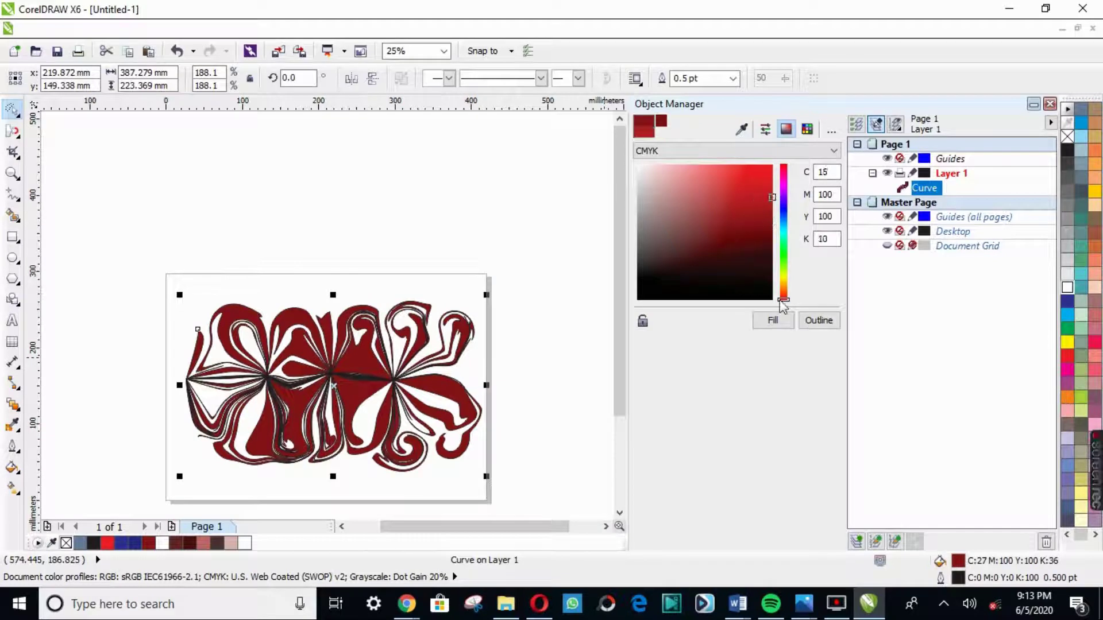
Try yellow and navy fills, then settle on bright red C15 M100 Y100 K10
left_click(767, 319)
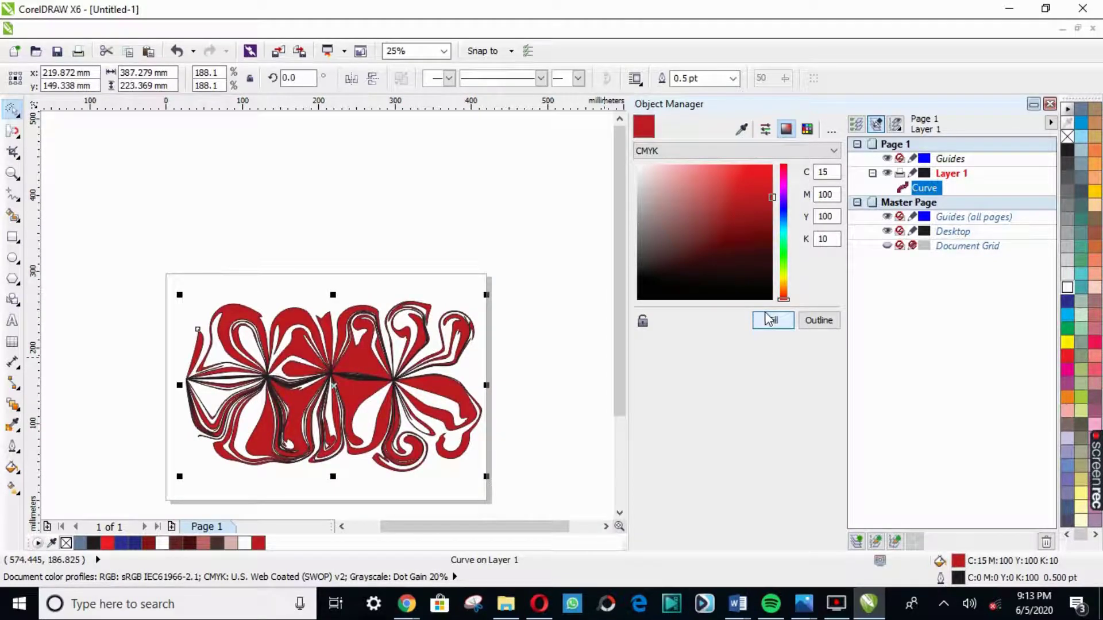
left_click(1067, 343)
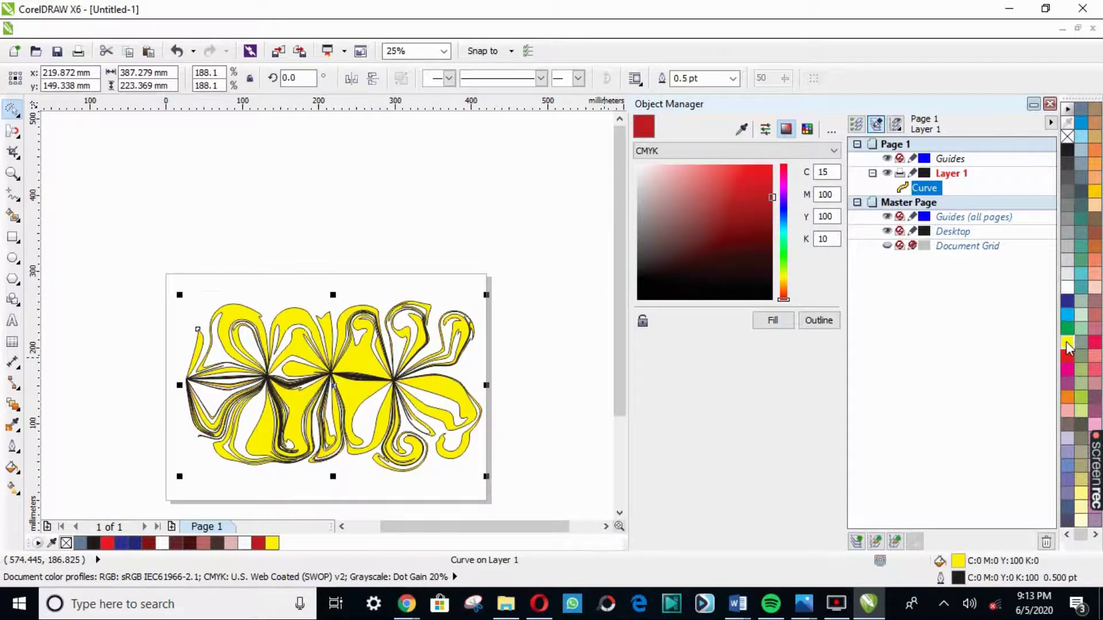
left_click(1066, 302)
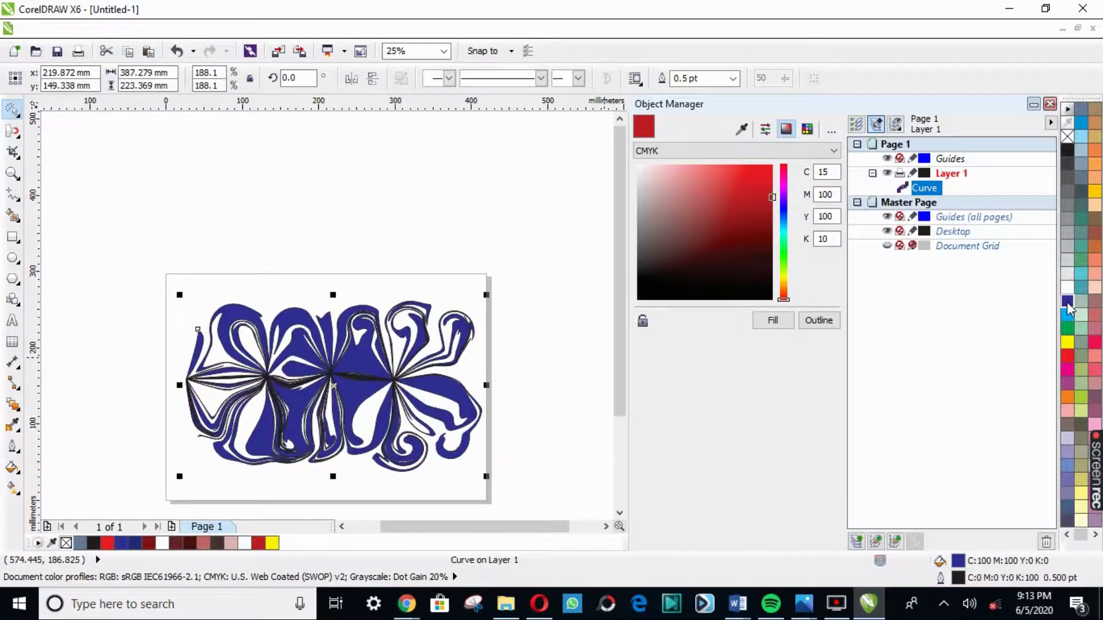
left_click(783, 210)
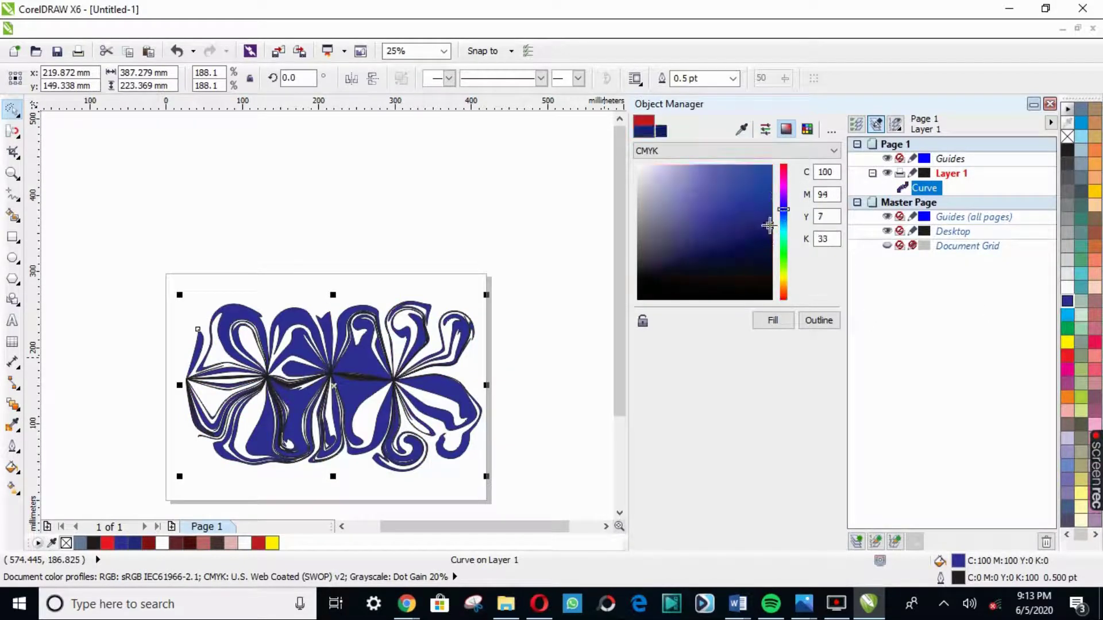
left_click(773, 321)
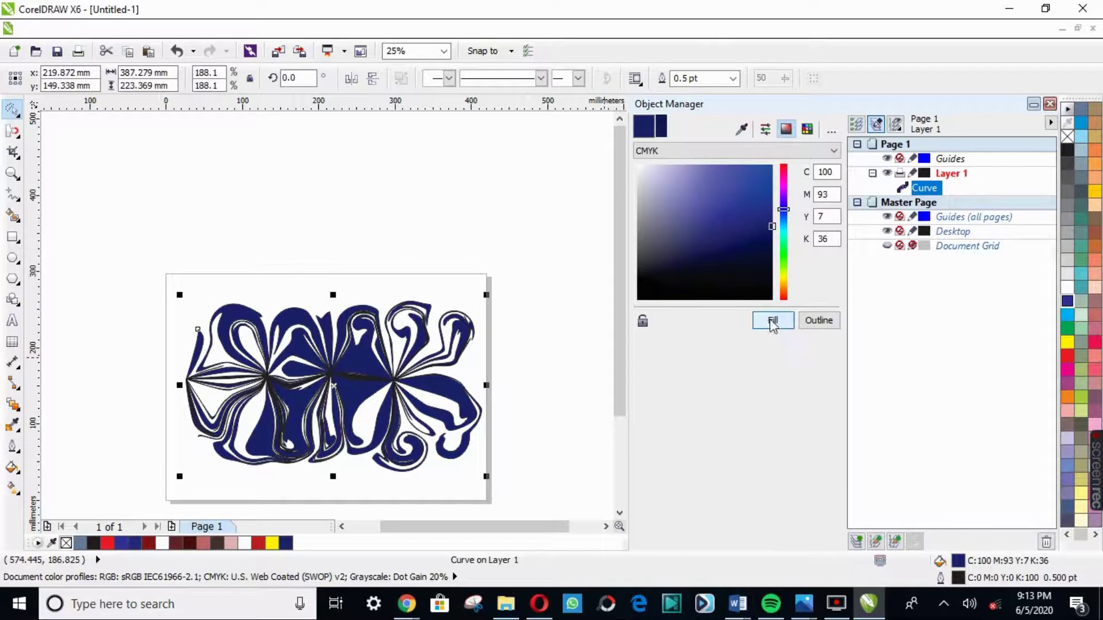
left_click(784, 173)
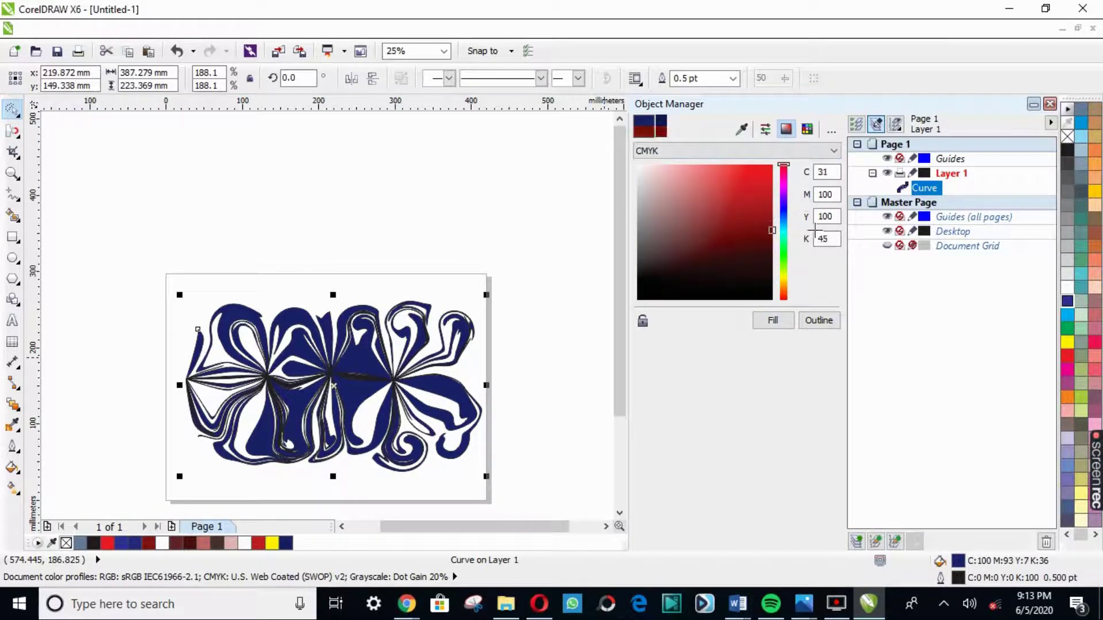
left_click(786, 321)
left_click(402, 218)
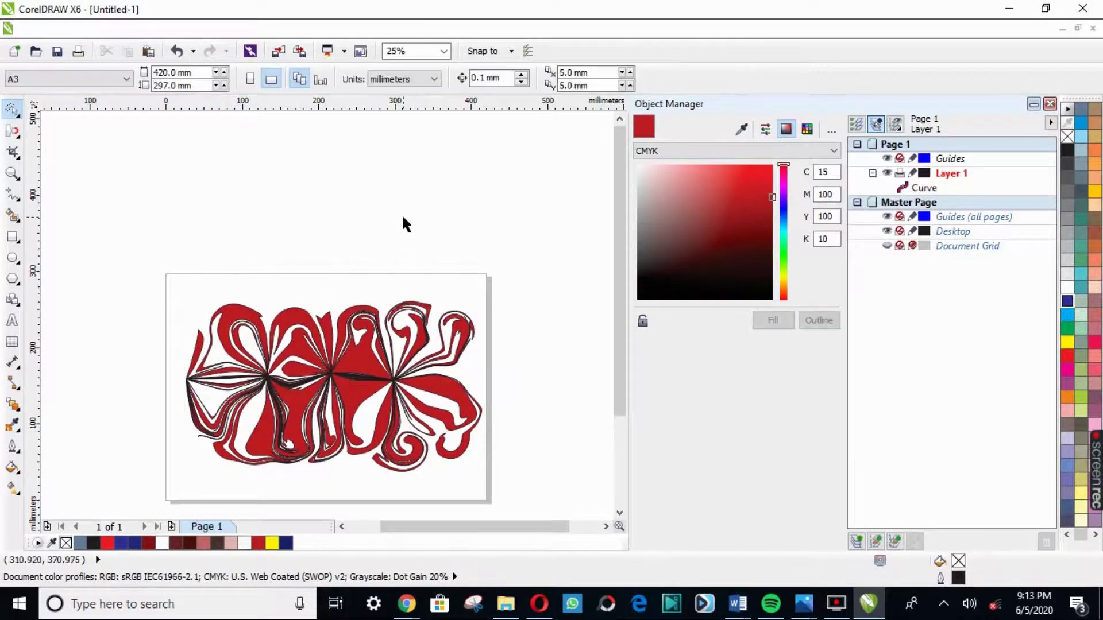
scroll(385, 323, "down", 1)
scroll(389, 355, "up", 1)
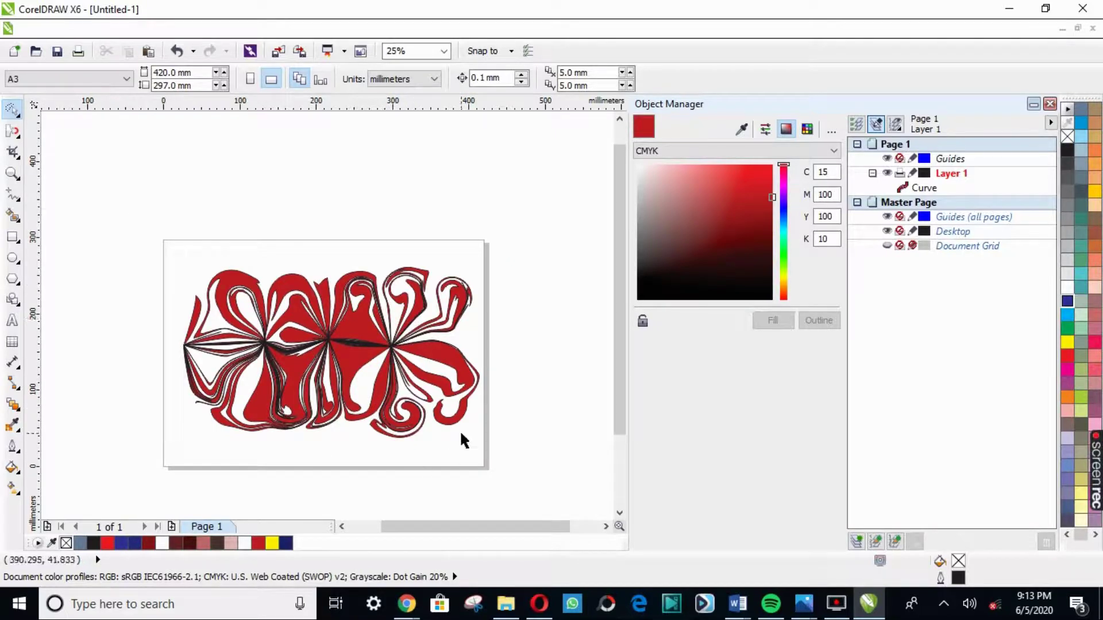
left_click(38, 36)
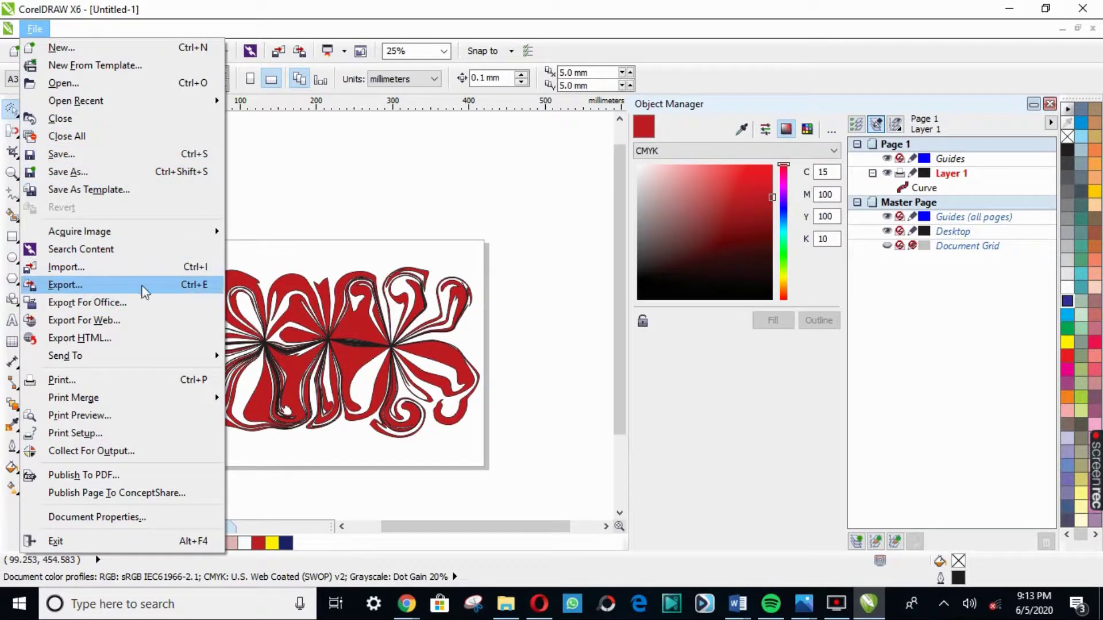
left_click(302, 231)
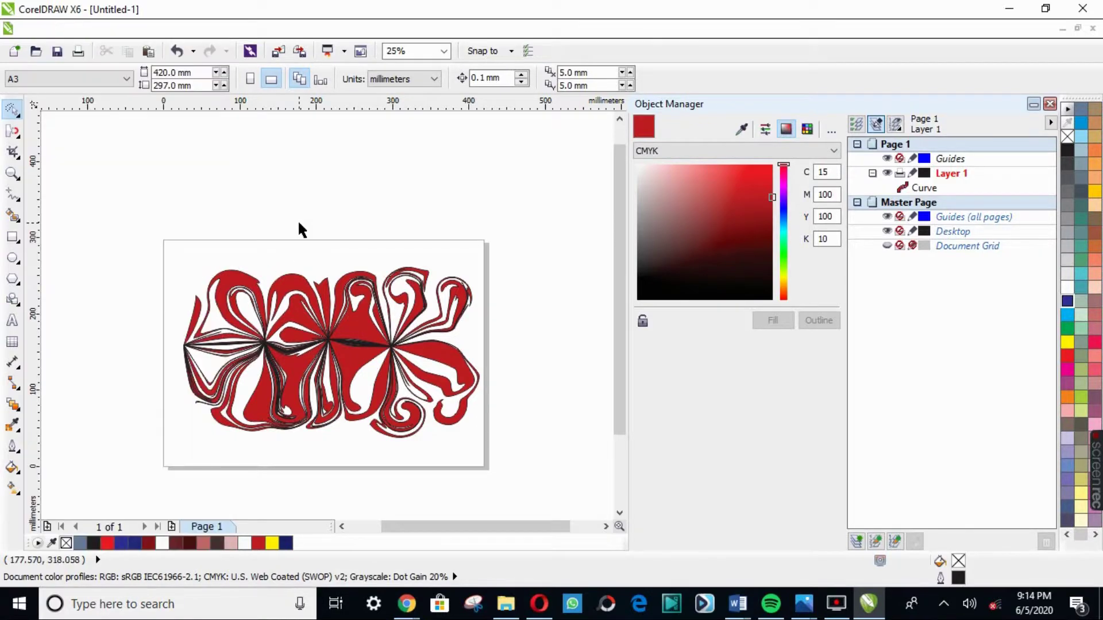
right_click(277, 139)
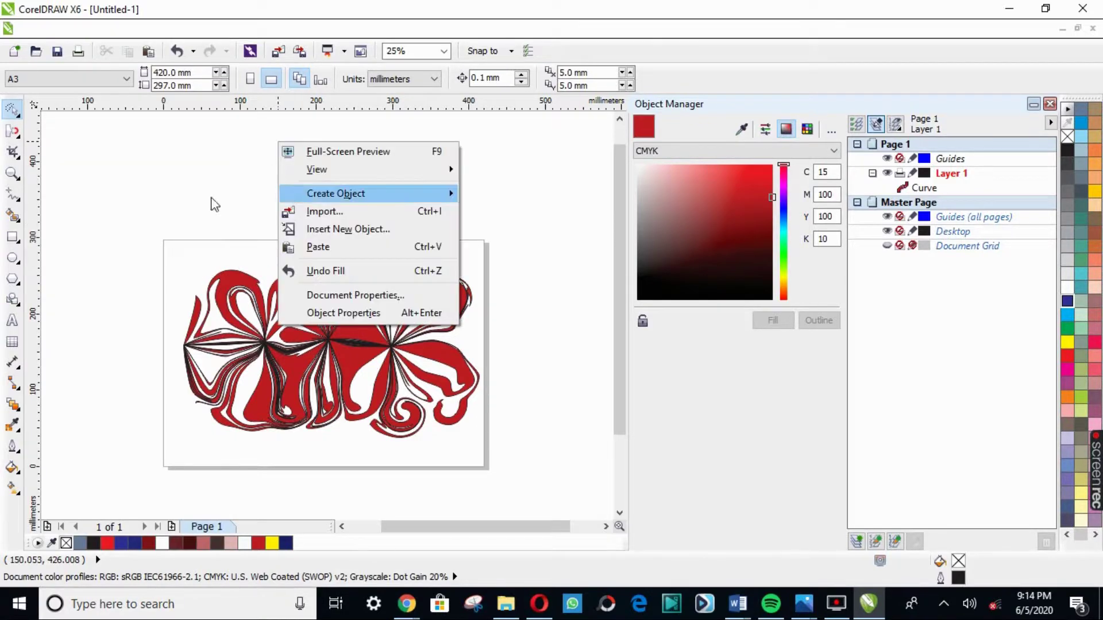
left_click(197, 184)
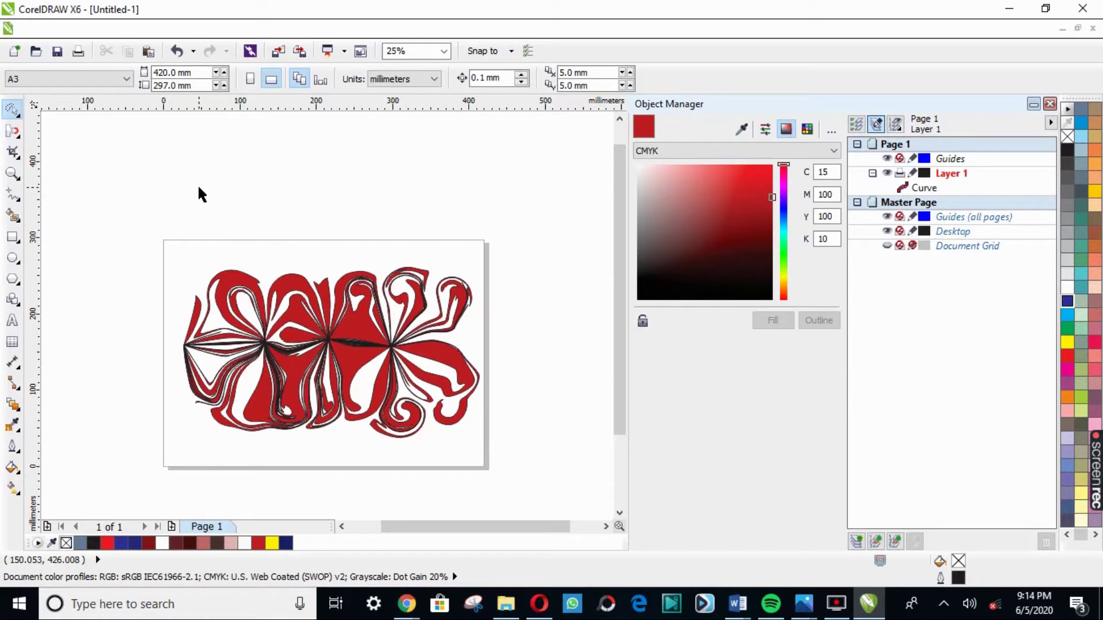